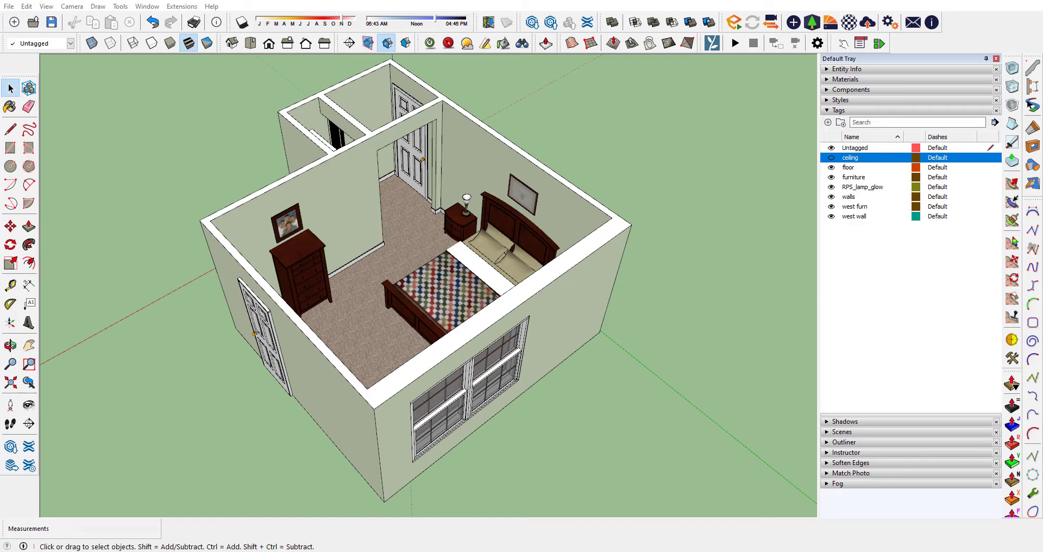
Turn the ceiling tag's visibility on and off again to compare the overhead view with and without the ceiling
{"action": "middle_click_drag", "start_coordinate": [157, 331], "coordinate": [436, 277]}
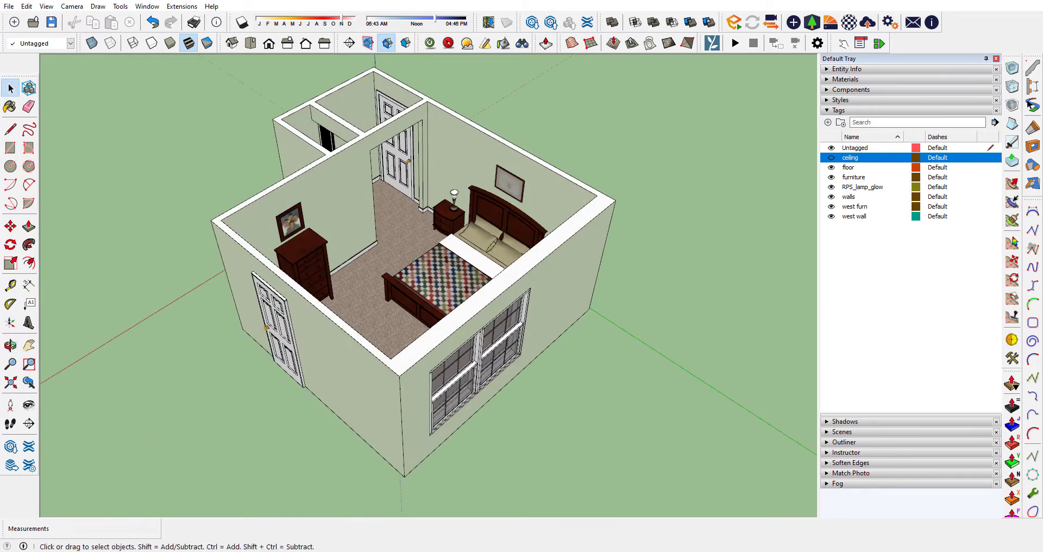
{"action": "mouse_move", "coordinate": [441, 345]}
{"action": "middle_mouse_down"}
{"action": "mouse_move", "coordinate": [415, 354]}
{"action": "mouse_move", "coordinate": [434, 354]}
{"action": "middle_mouse_up"}
{"action": "scroll", "coordinate": [489, 326], "scroll_direction": "down", "scroll_amount": 2}
{"action": "scroll", "coordinate": [476, 291], "scroll_direction": "up", "scroll_amount": 3}
{"action": "middle_click_drag", "start_coordinate": [475, 291], "coordinate": [484, 316]}
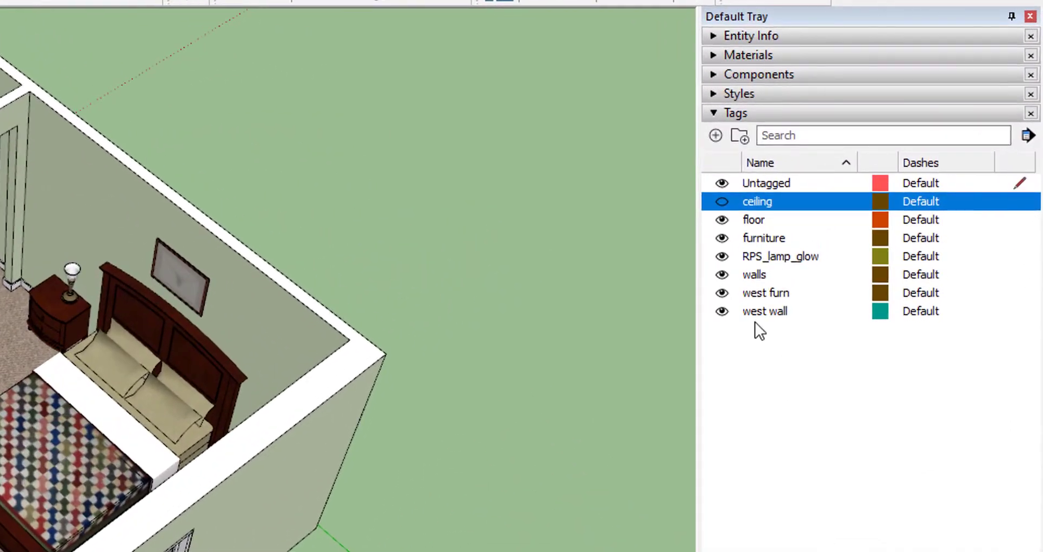
{"action": "left_click", "coordinate": [750, 360]}
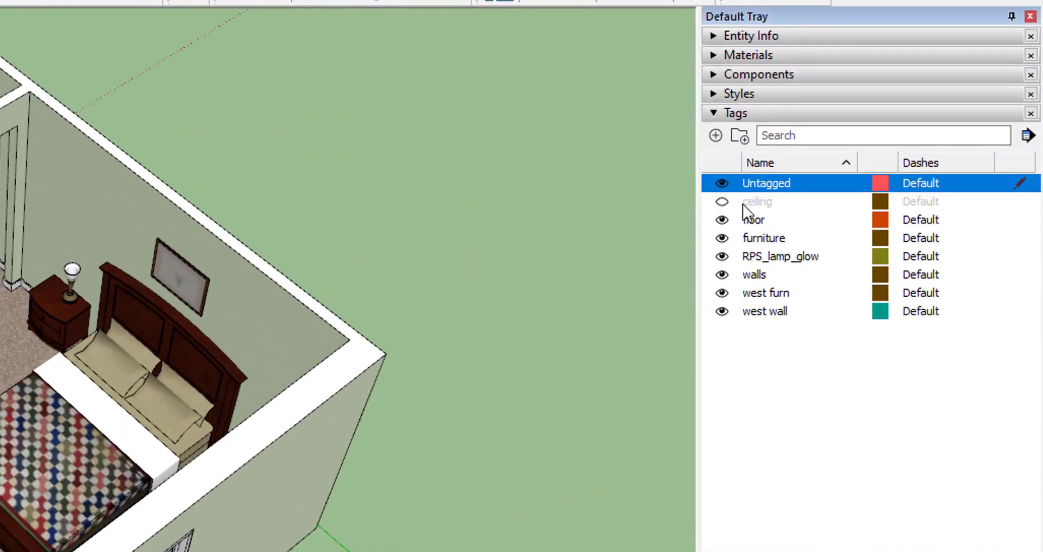
{"action": "left_click", "coordinate": [723, 202]}
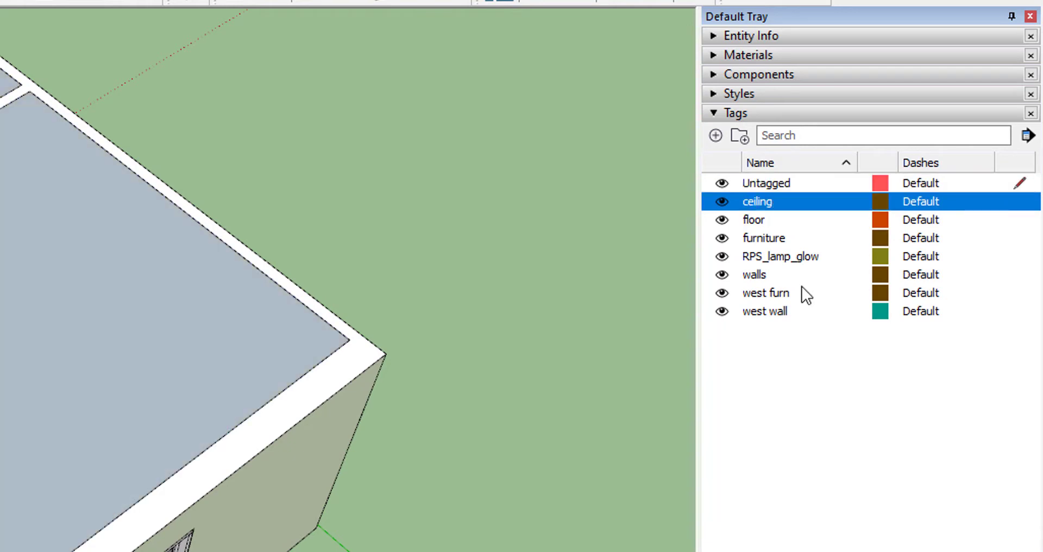
{"action": "left_click", "coordinate": [722, 202]}
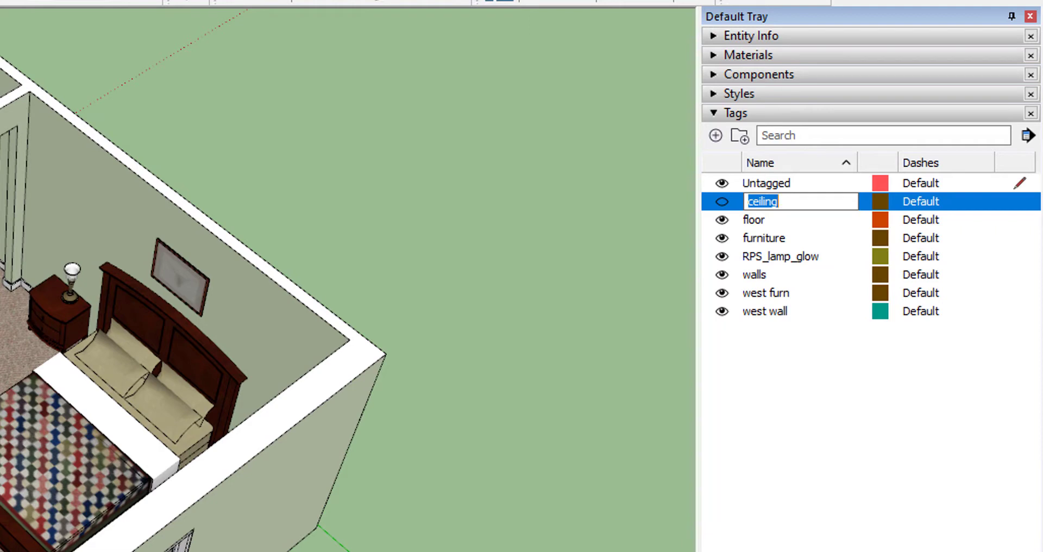
Add a scene of the overhead room view with the ceiling hidden and name it Iso
{"action": "left_click", "coordinate": [711, 113]}
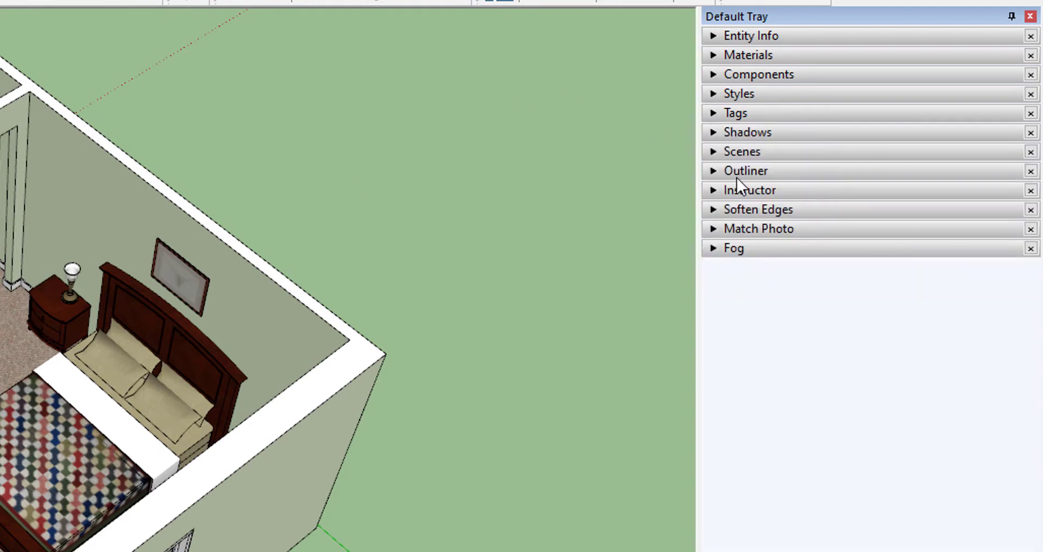
{"action": "left_click", "coordinate": [721, 151]}
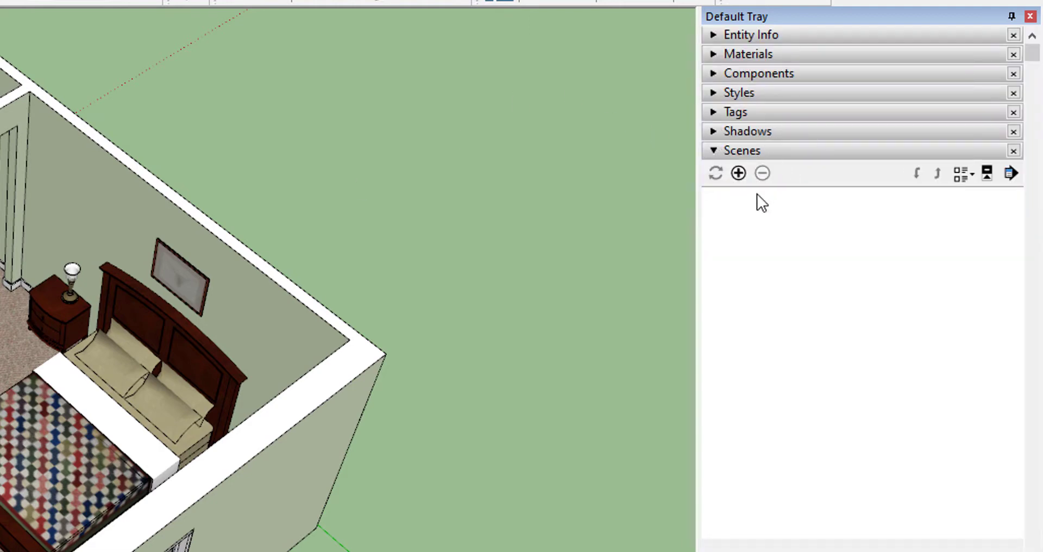
{"action": "left_click", "coordinate": [740, 173]}
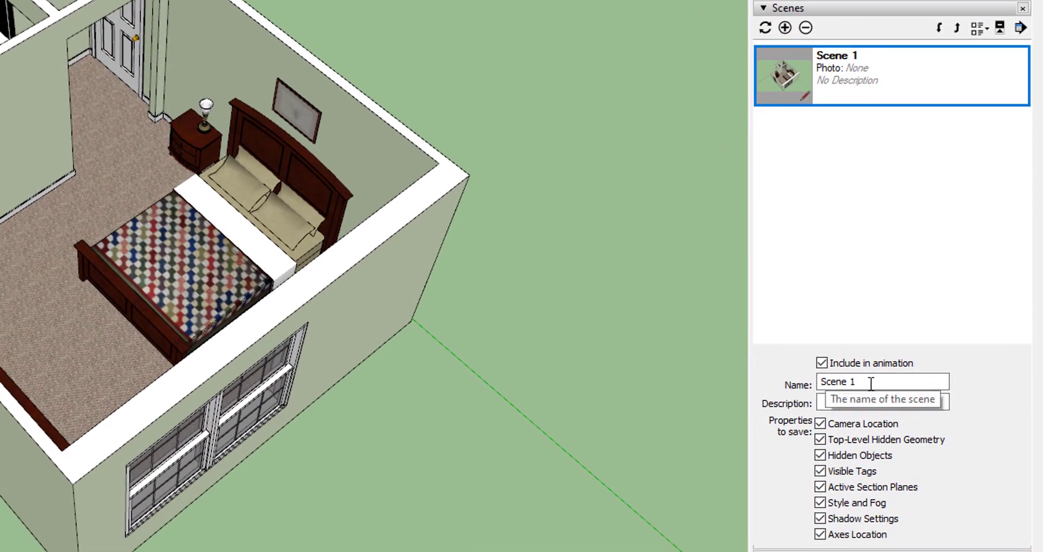
{"action": "left_click_drag", "start_coordinate": [870, 384], "coordinate": [808, 365]}
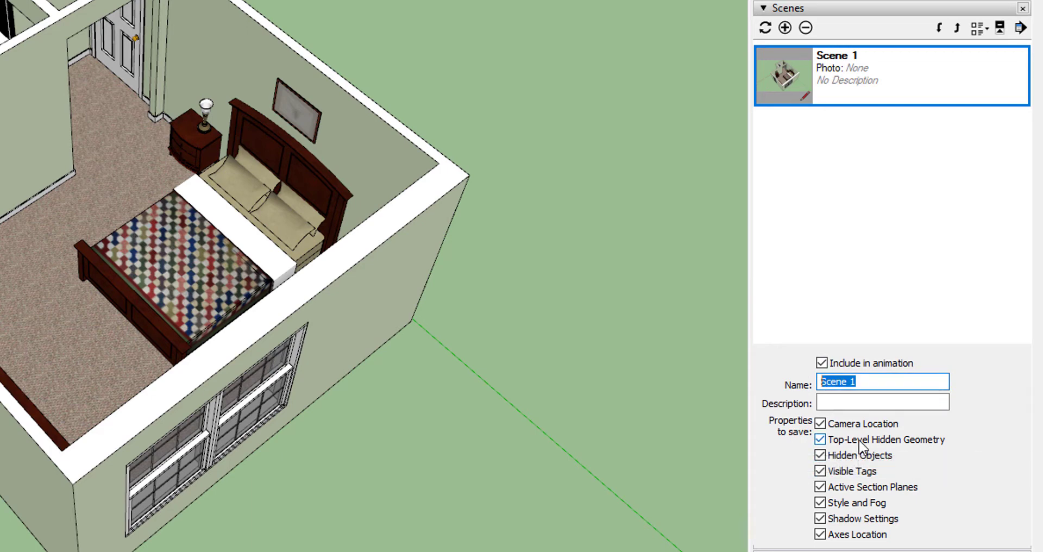
{"action": "type", "text": "Iso"}
{"action": "left_click", "coordinate": [869, 400]}
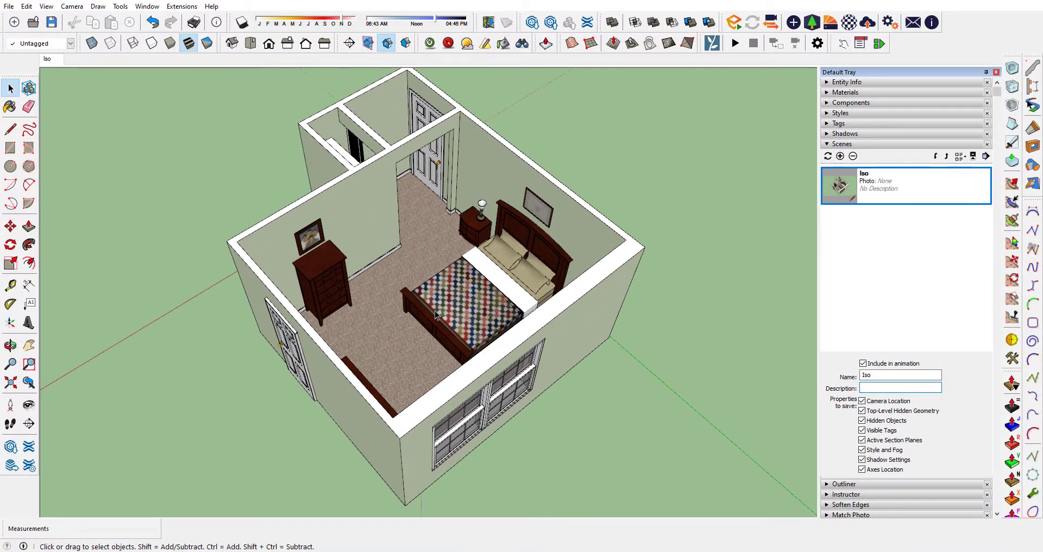
Position the camera on the bedroom floor opposite the bed and look down toward the headboard and nightstands
{"action": "middle_click_drag", "start_coordinate": [436, 314], "coordinate": [473, 325]}
{"action": "middle_click_drag", "start_coordinate": [385, 314], "coordinate": [436, 302]}
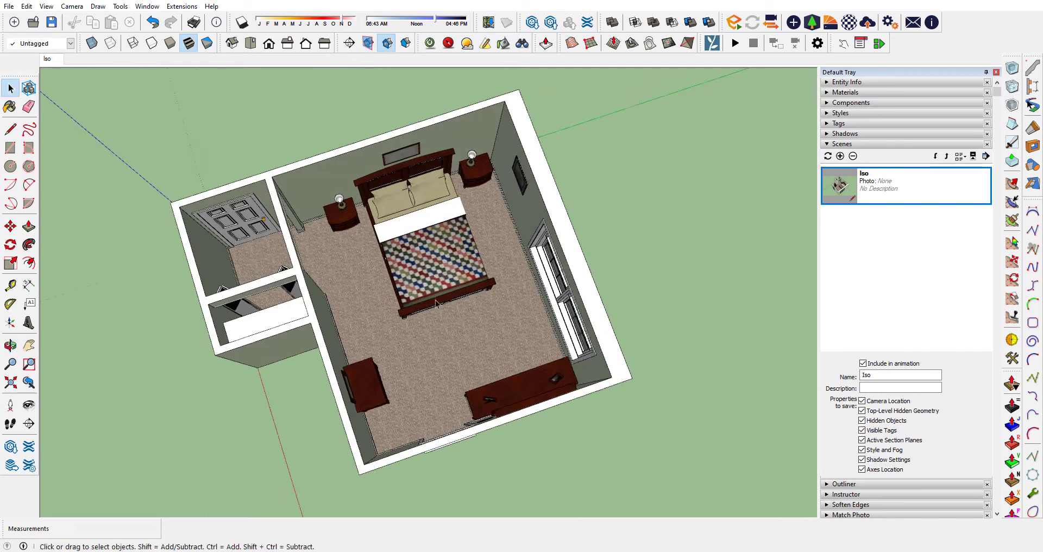
{"action": "left_click", "coordinate": [11, 405]}
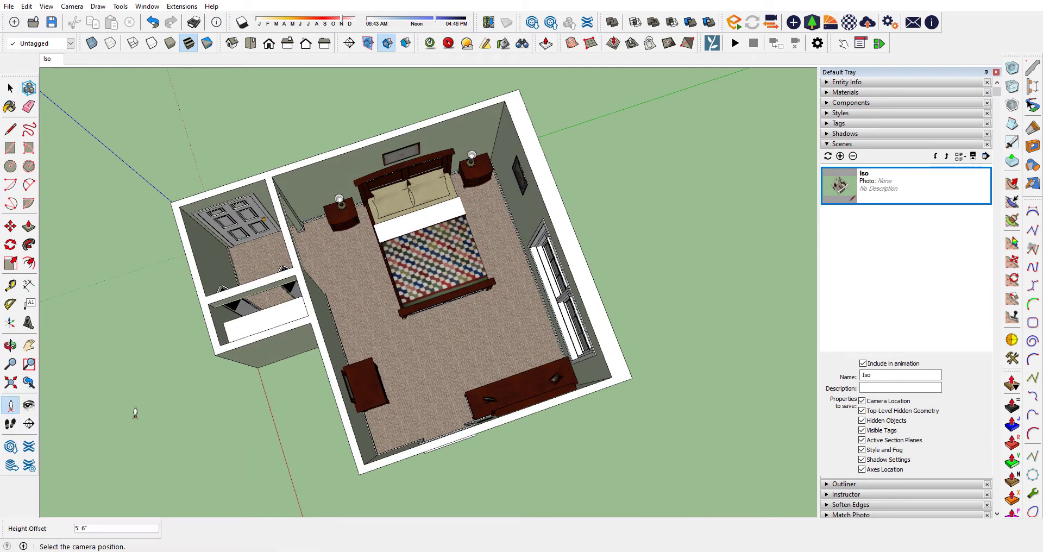
{"action": "left_click", "coordinate": [436, 424]}
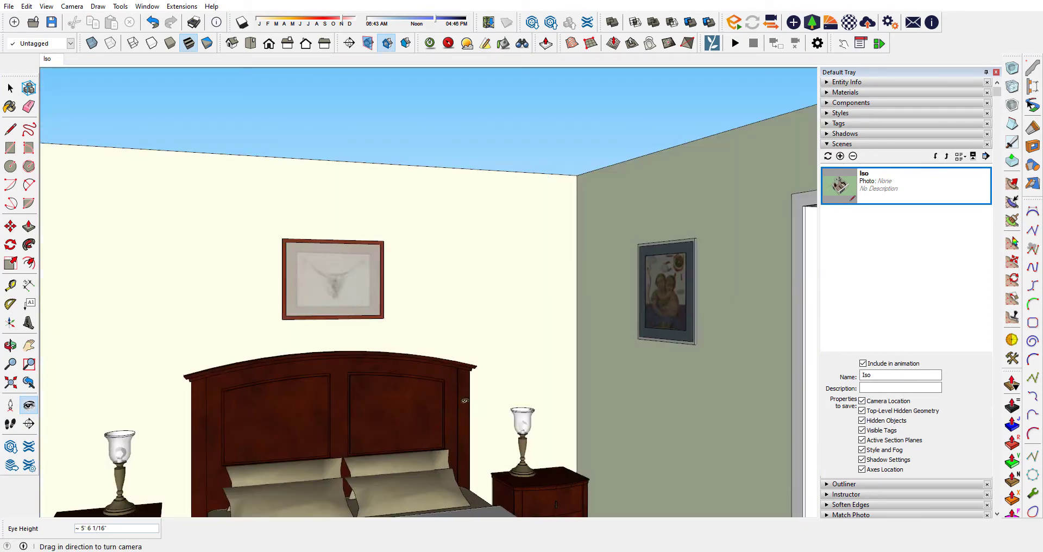
{"action": "left_click_drag", "start_coordinate": [465, 400], "coordinate": [439, 478]}
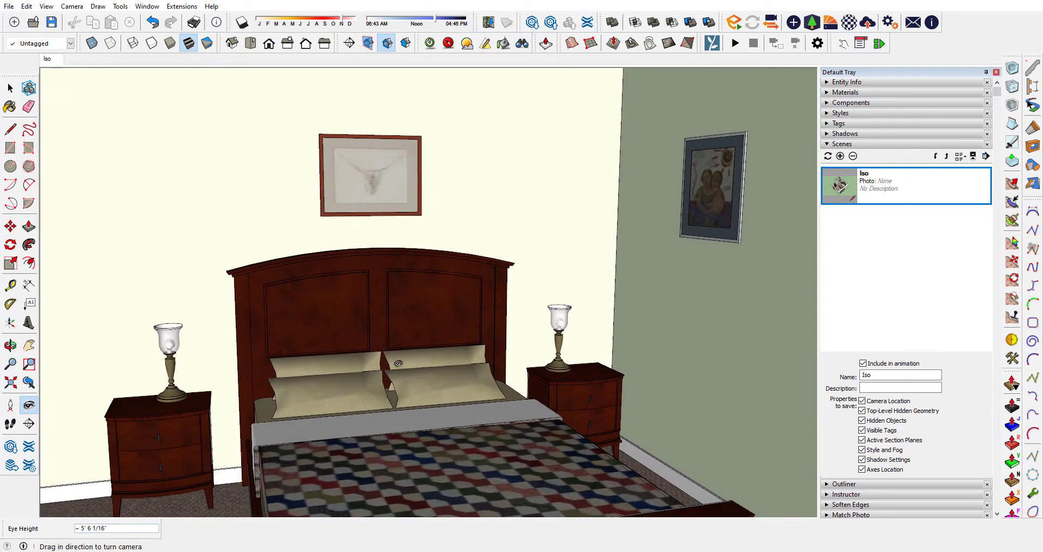
Set the camera's field of view to a 44 mm focal length
{"action": "left_click", "coordinate": [73, 7]}
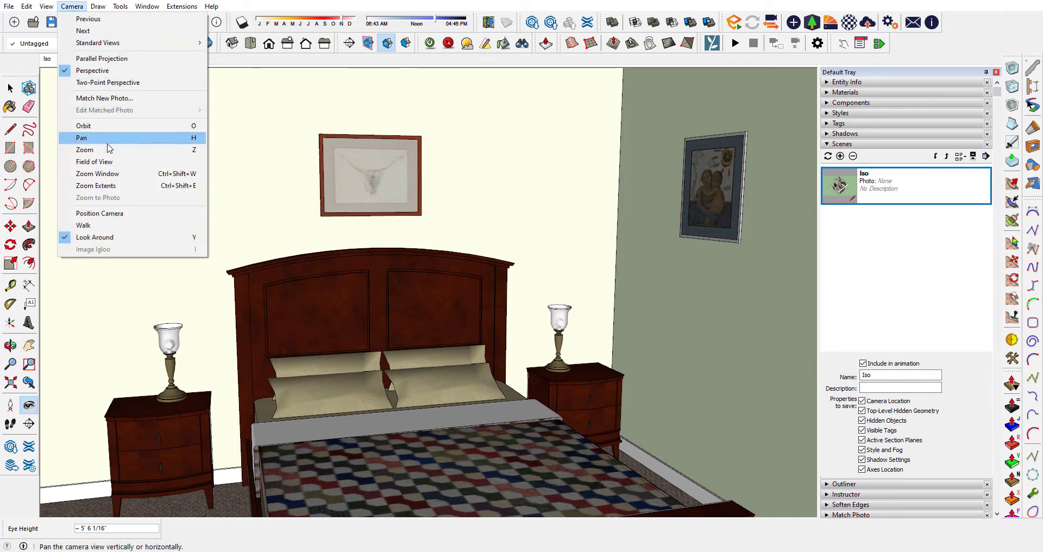
{"action": "left_click", "coordinate": [107, 163]}
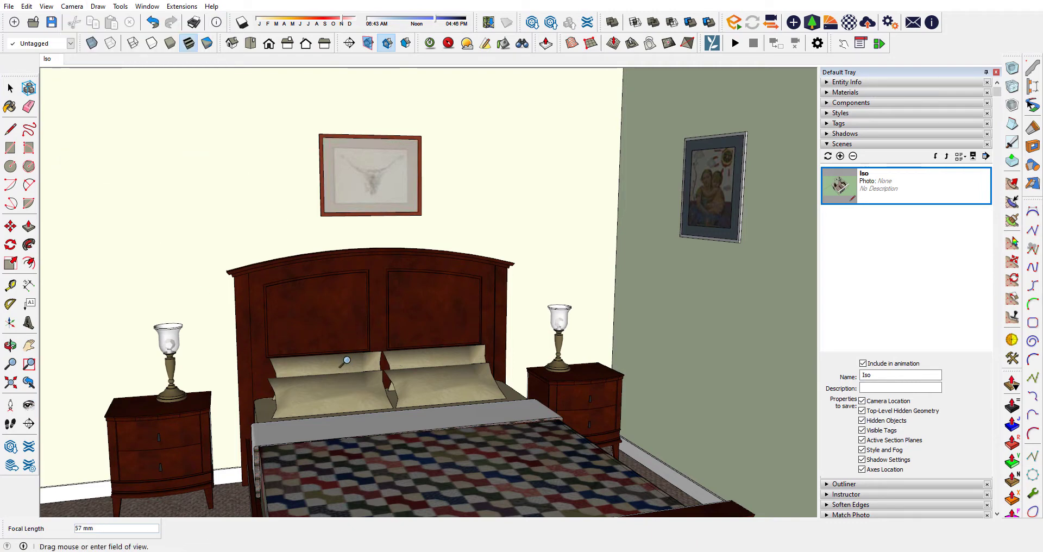
{"action": "left_click_drag", "start_coordinate": [356, 366], "coordinate": [254, 387]}
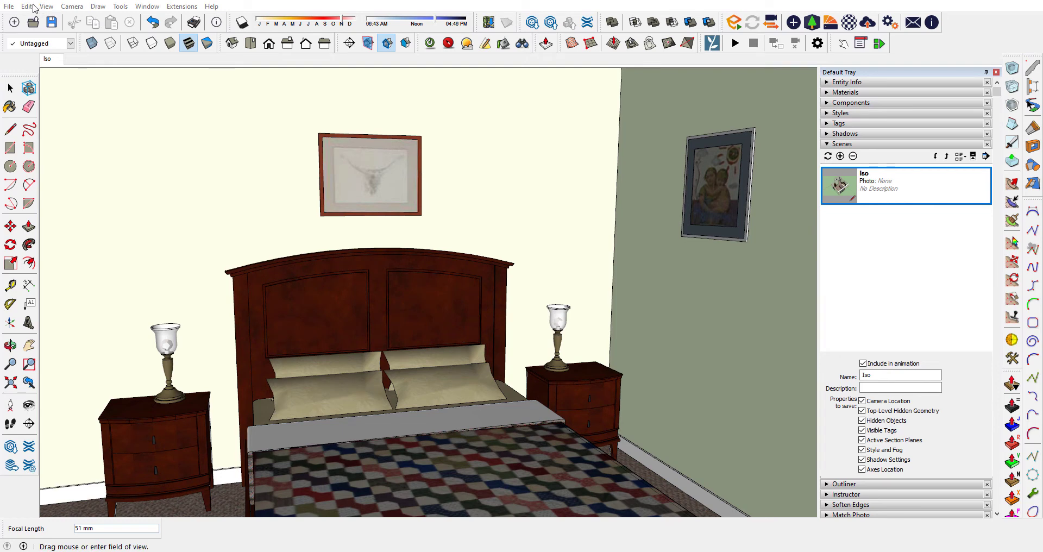
{"action": "left_click", "coordinate": [72, 7]}
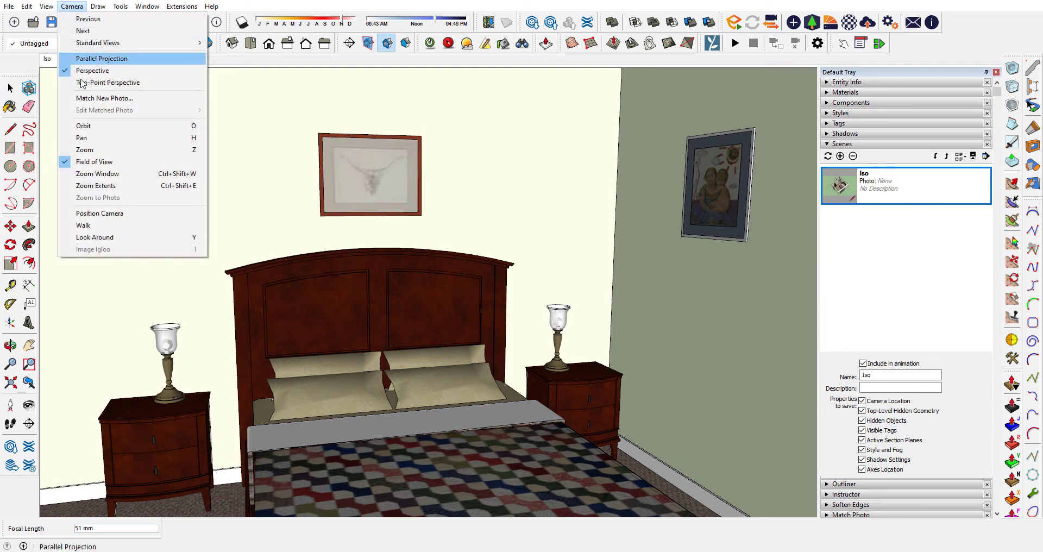
{"action": "left_click", "coordinate": [107, 162]}
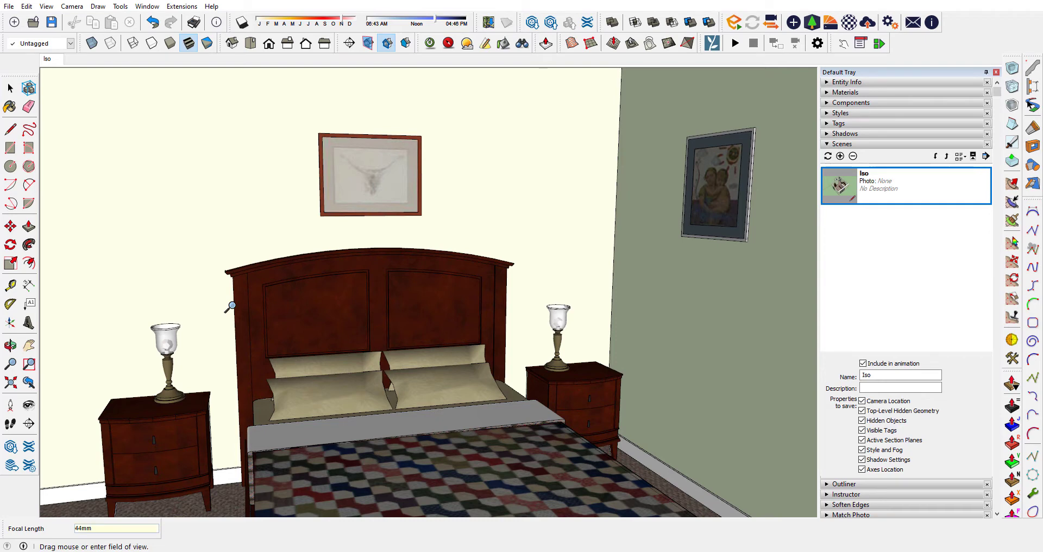
{"action": "type", "text": "44mm"}
{"action": "key", "text": "Return"}
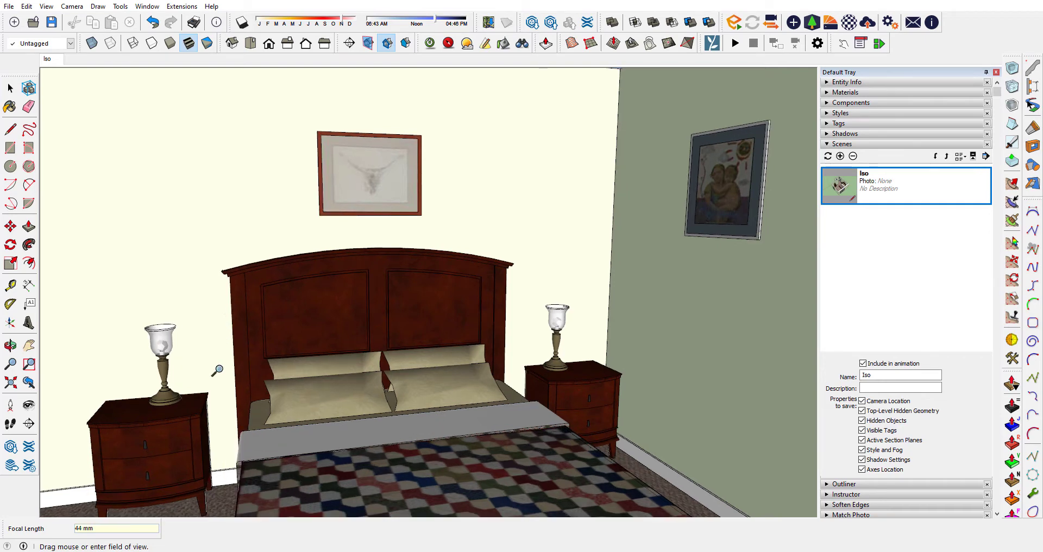
Adjust the interior view to frame the bed, both nightstands, the framed picture and the white door beyond the opening
{"action": "left_click", "coordinate": [26, 409]}
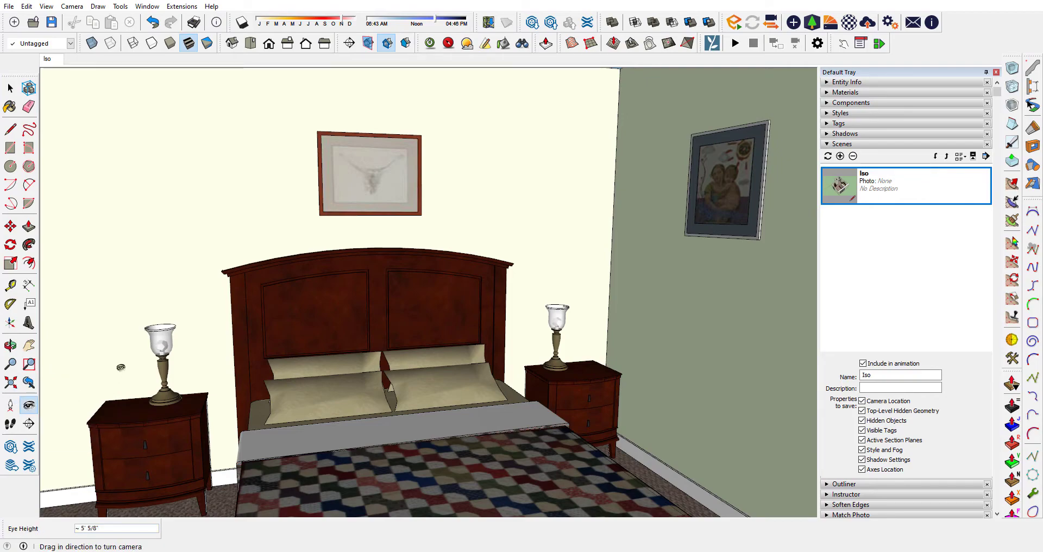
{"action": "left_click_drag", "start_coordinate": [132, 323], "coordinate": [638, 323]}
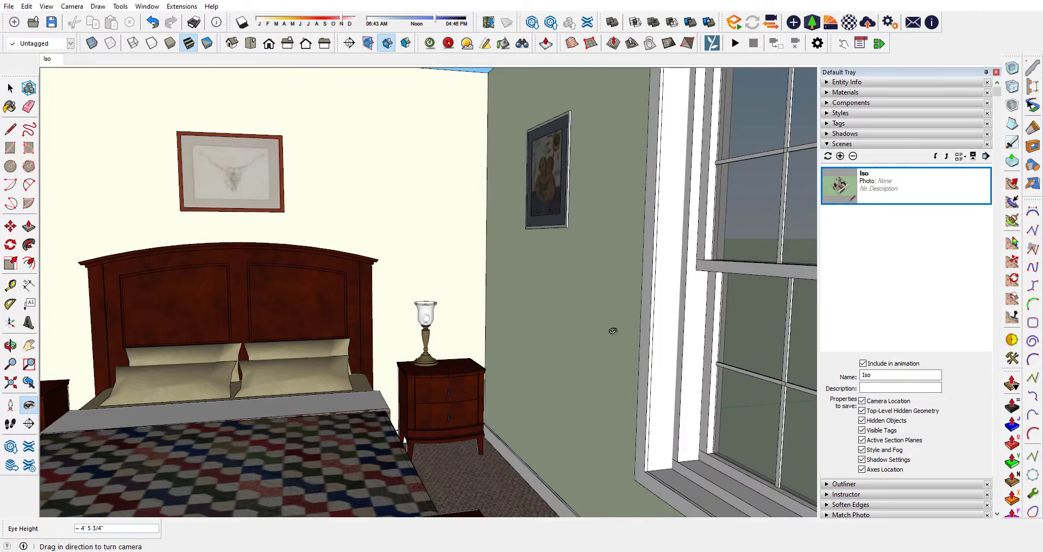
{"action": "left_click_drag", "start_coordinate": [641, 352], "coordinate": [187, 301]}
{"action": "left_click_drag", "start_coordinate": [284, 334], "coordinate": [309, 382]}
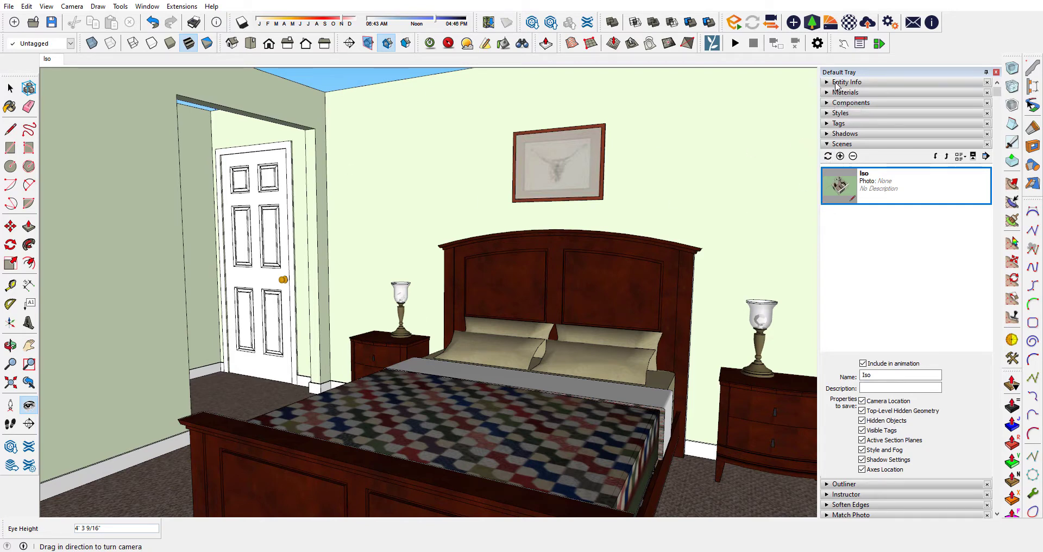
Make the ceiling tag visible for the interior bedroom view
{"action": "left_click", "coordinate": [838, 124]}
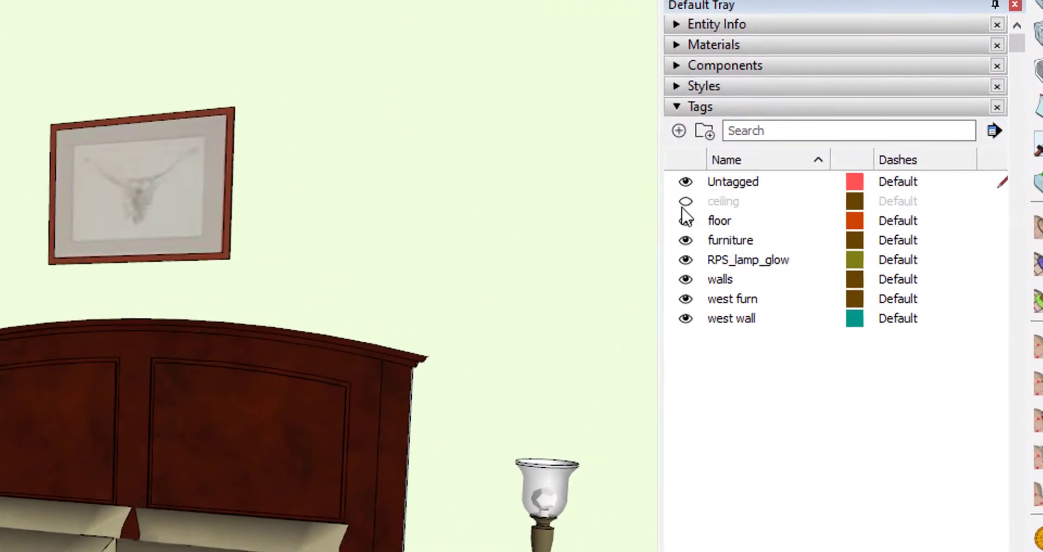
{"action": "left_click", "coordinate": [832, 170]}
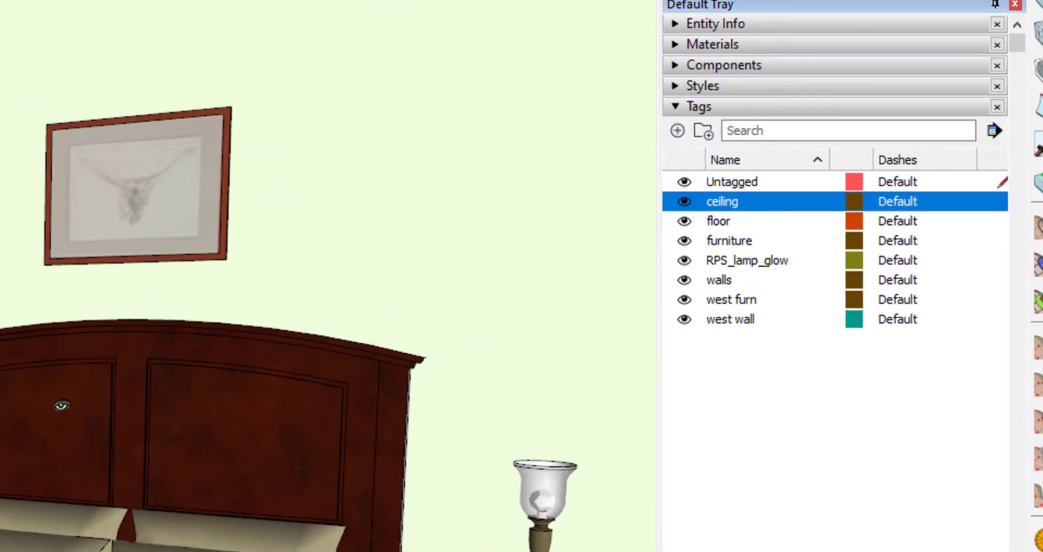
{"action": "left_click", "coordinate": [692, 104]}
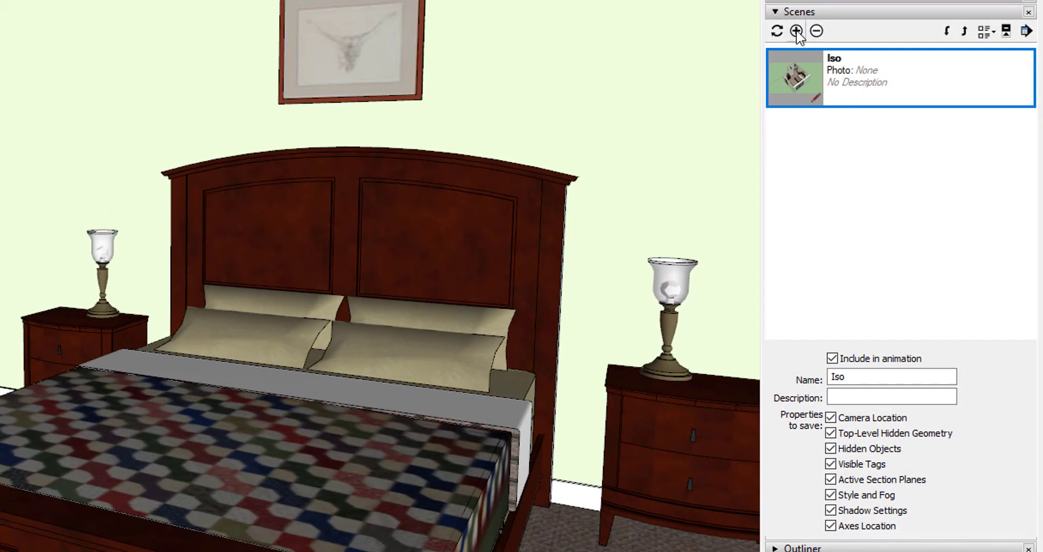
Add a scene of the interior bed view and name it bedroom
{"action": "left_click", "coordinate": [796, 31]}
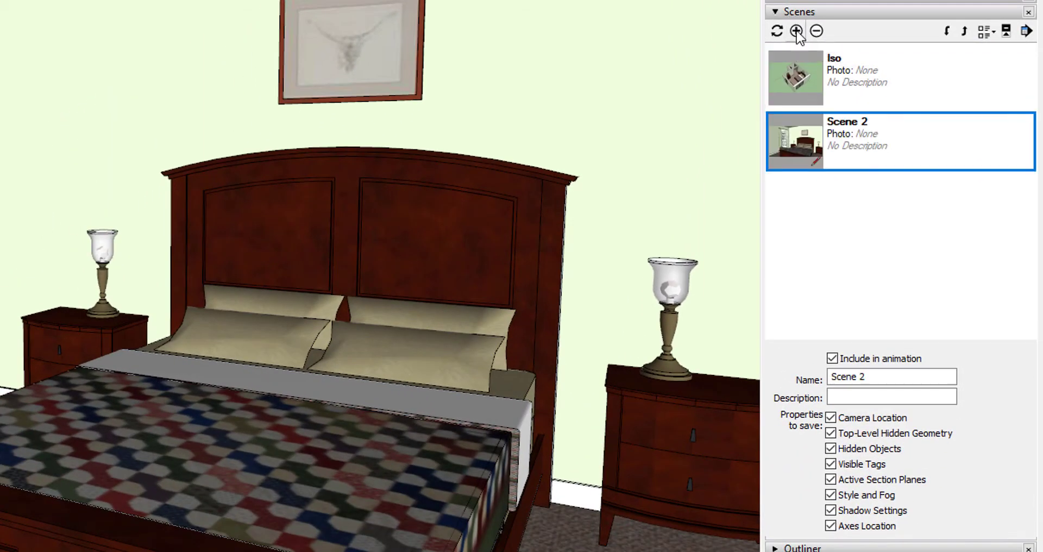
{"action": "triple_click", "coordinate": [858, 376]}
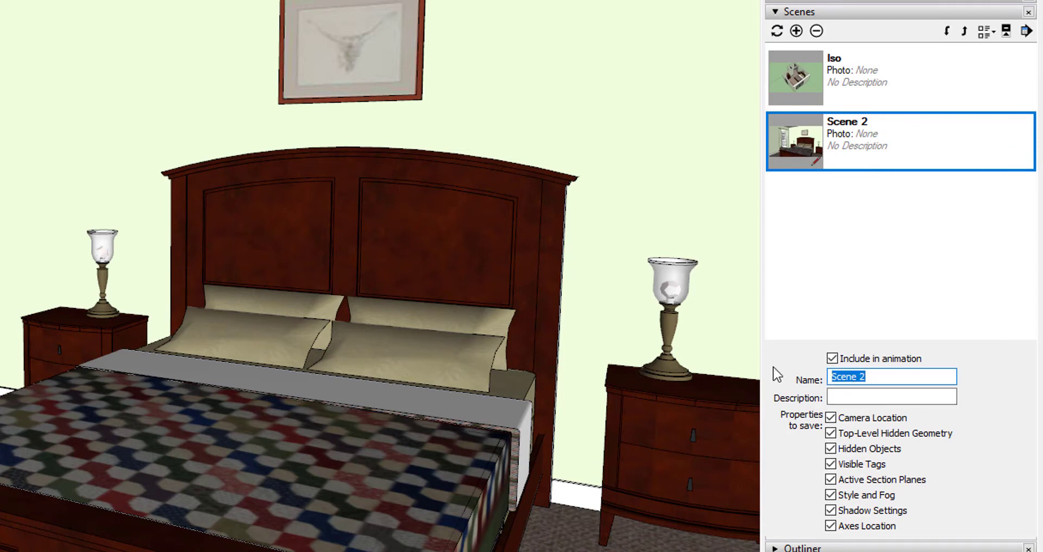
{"action": "type", "text": "bedroom"}
{"action": "left_click", "coordinate": [880, 396]}
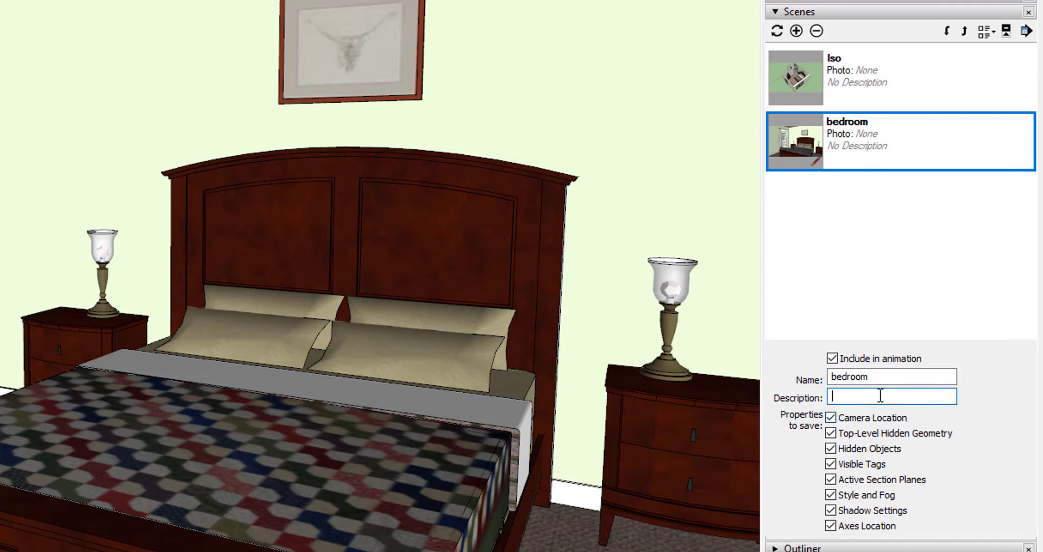
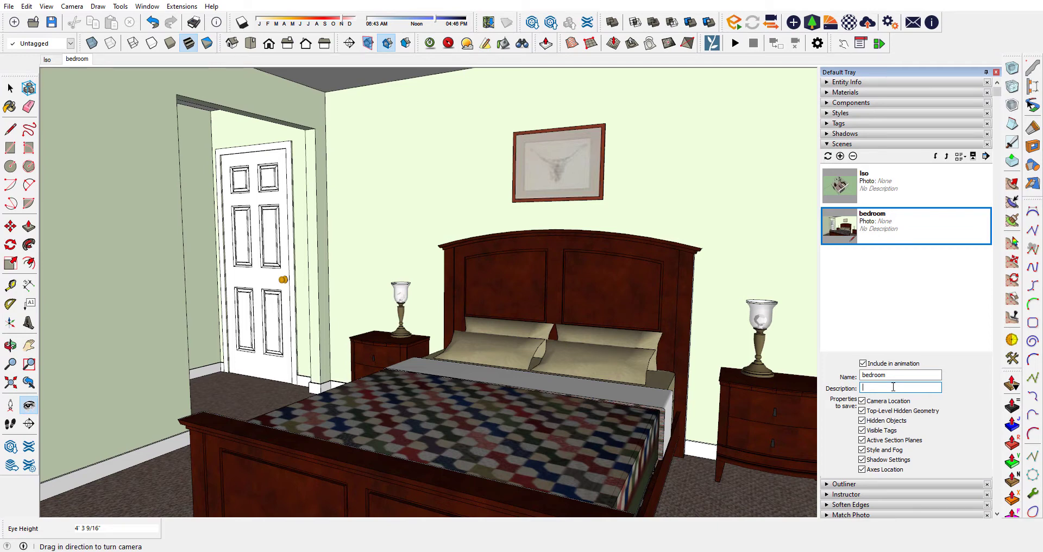
Place a horizontal section plane on the top face of the walls and name it Plan
{"action": "left_click", "coordinate": [11, 384]}
{"action": "middle_click_drag", "start_coordinate": [319, 296], "coordinate": [614, 378]}
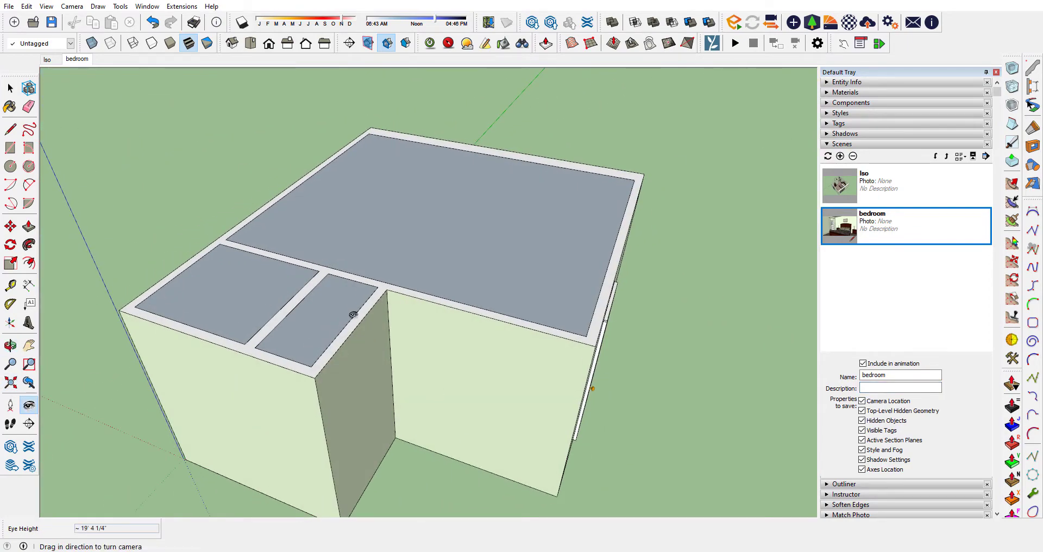
{"action": "middle_click_drag", "start_coordinate": [353, 315], "coordinate": [328, 297]}
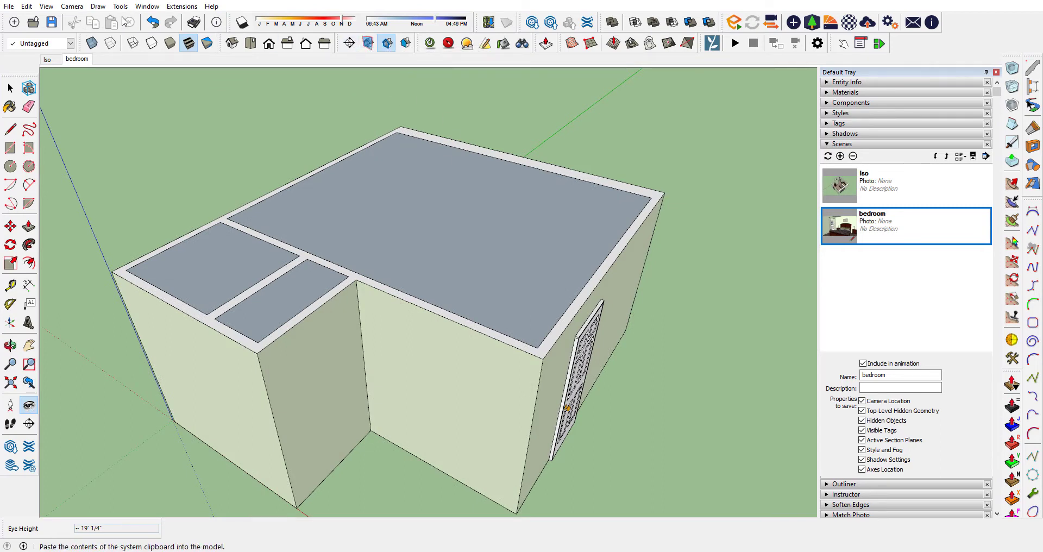
{"action": "left_click", "coordinate": [350, 47]}
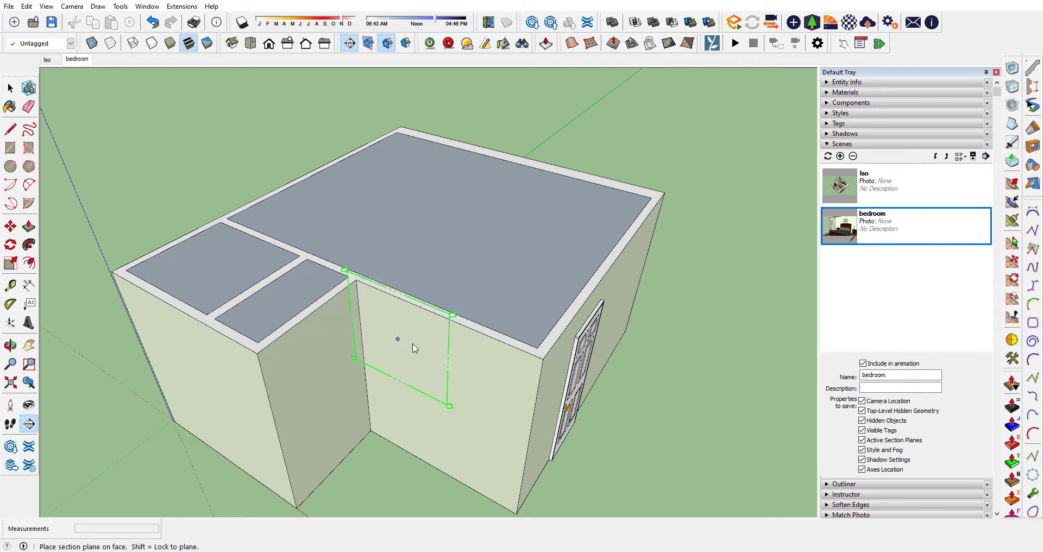
{"action": "left_click", "coordinate": [360, 281]}
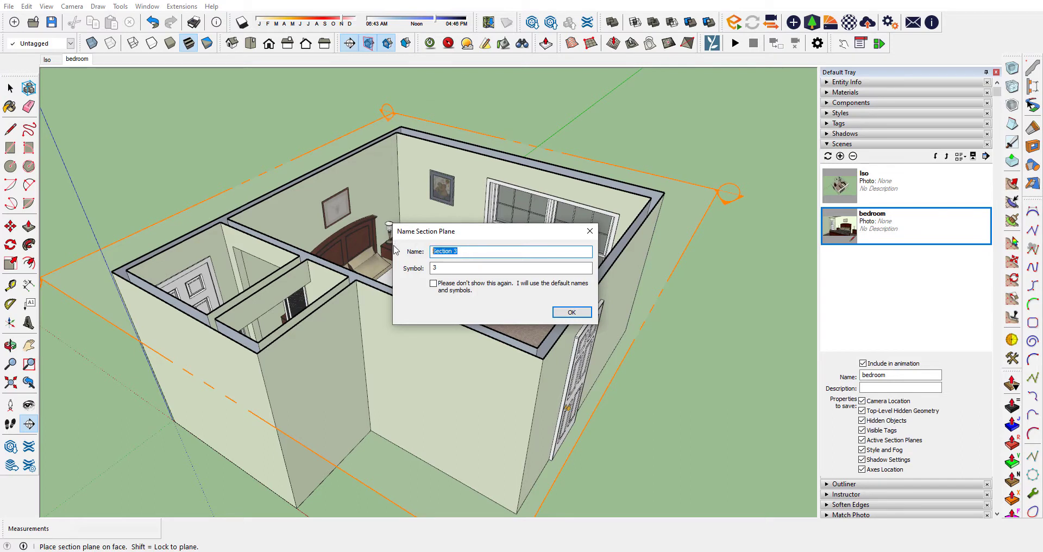
{"action": "type", "text": "Plan"}
{"action": "left_click", "coordinate": [575, 313]}
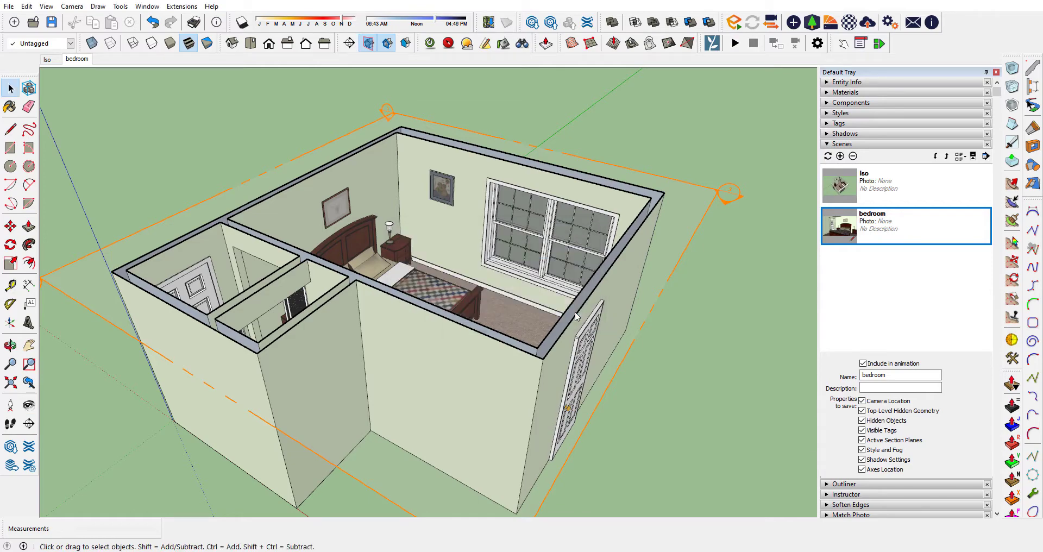
Move the Plan section plane straight down 4' along the blue axis so it cuts through the walls and openings
{"action": "scroll", "coordinate": [361, 209], "scroll_direction": "down", "scroll_amount": 2}
{"action": "middle_click_drag", "start_coordinate": [361, 209], "coordinate": [363, 138]}
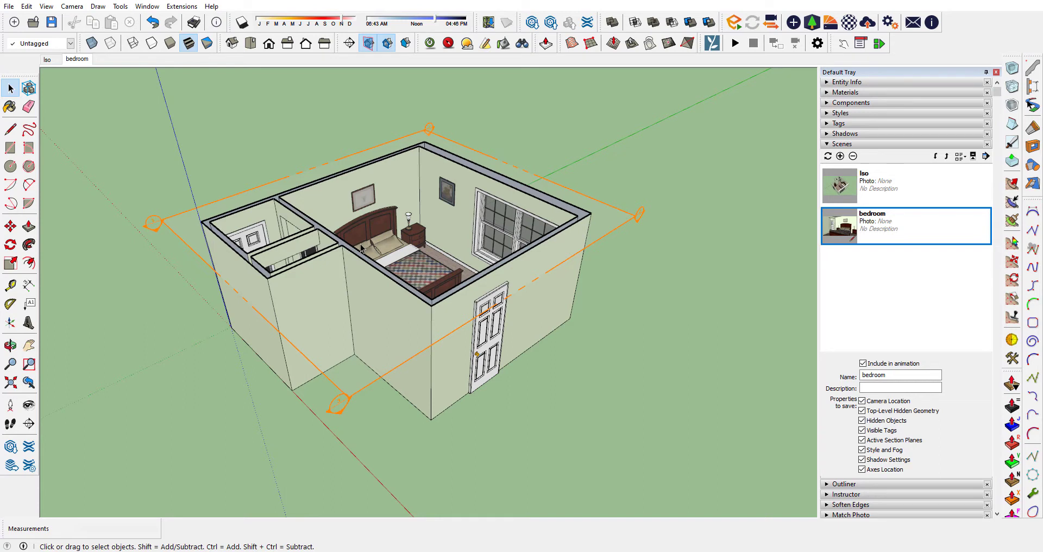
{"action": "left_click", "coordinate": [395, 373]}
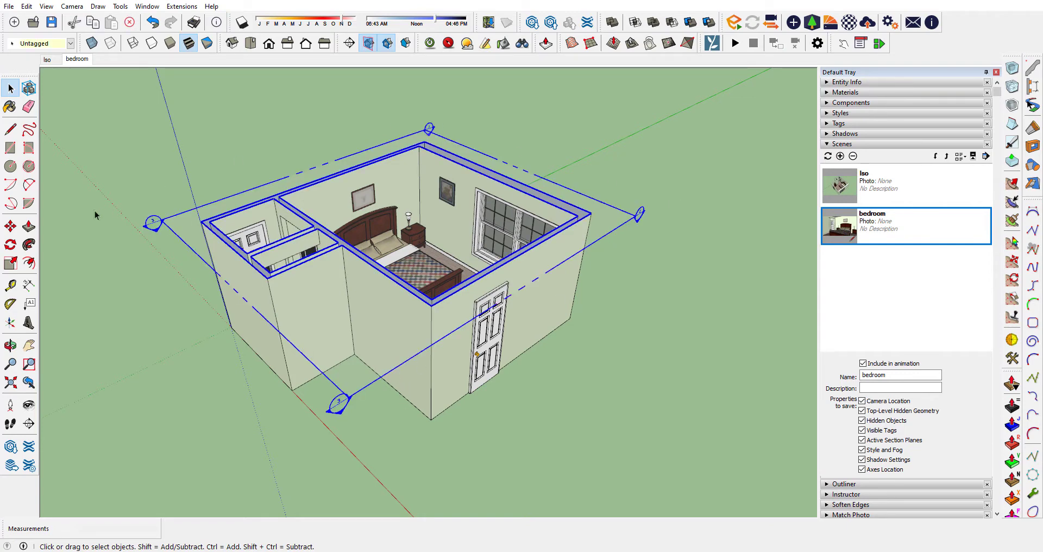
{"action": "key", "text": "m"}
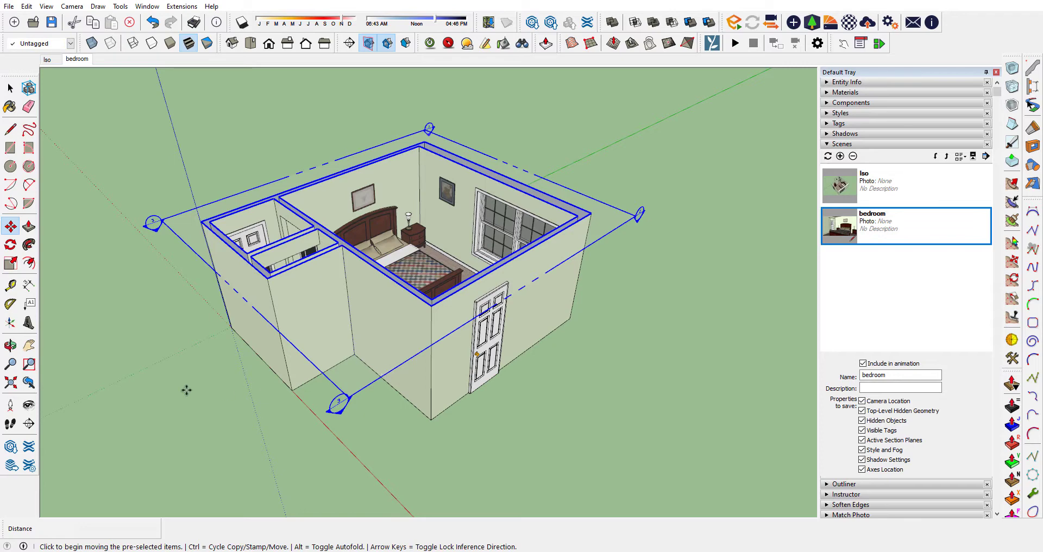
{"action": "left_click", "coordinate": [398, 366]}
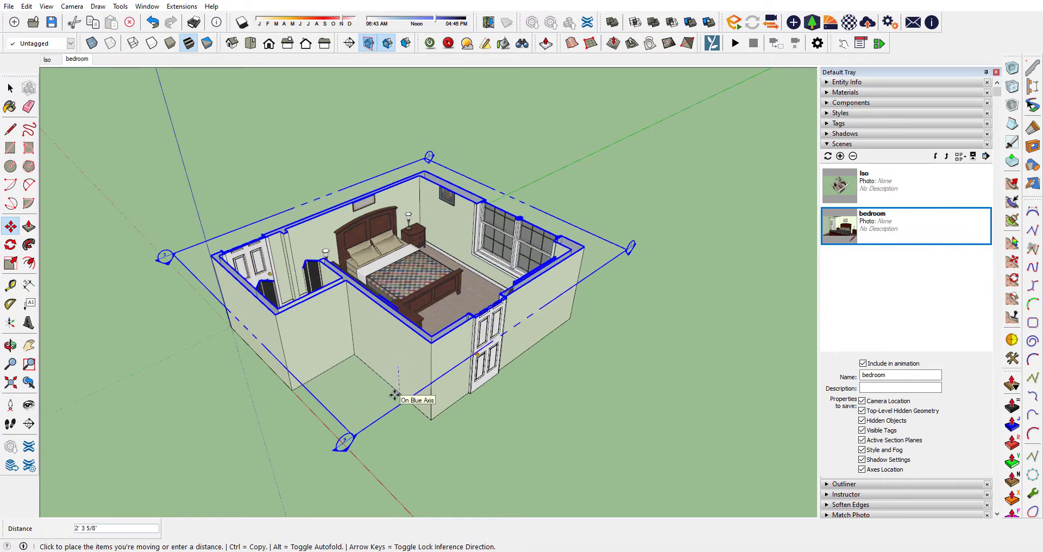
{"action": "key", "text": "Return"}
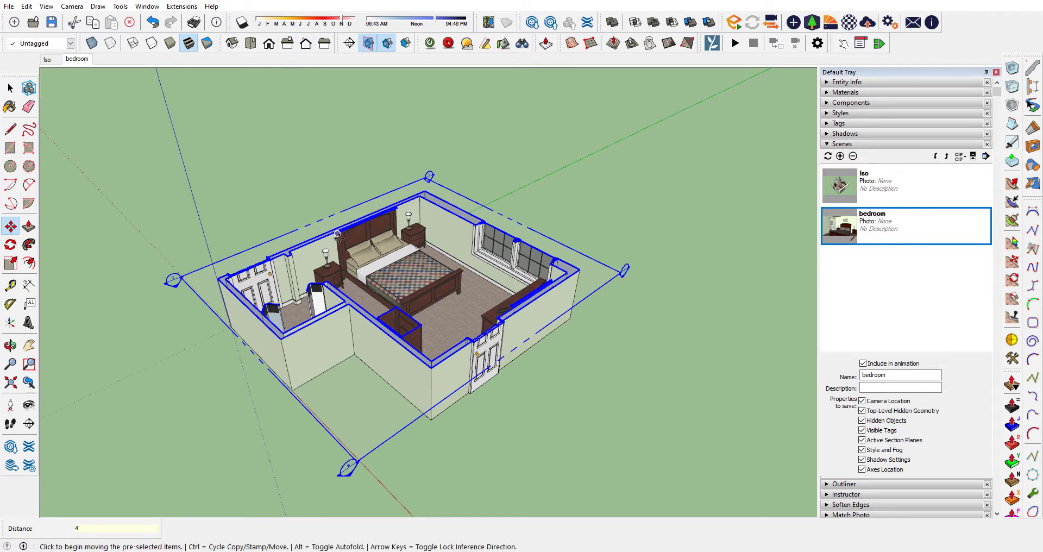
Display the sectioned model from the top in parallel projection
{"action": "left_click", "coordinate": [251, 44]}
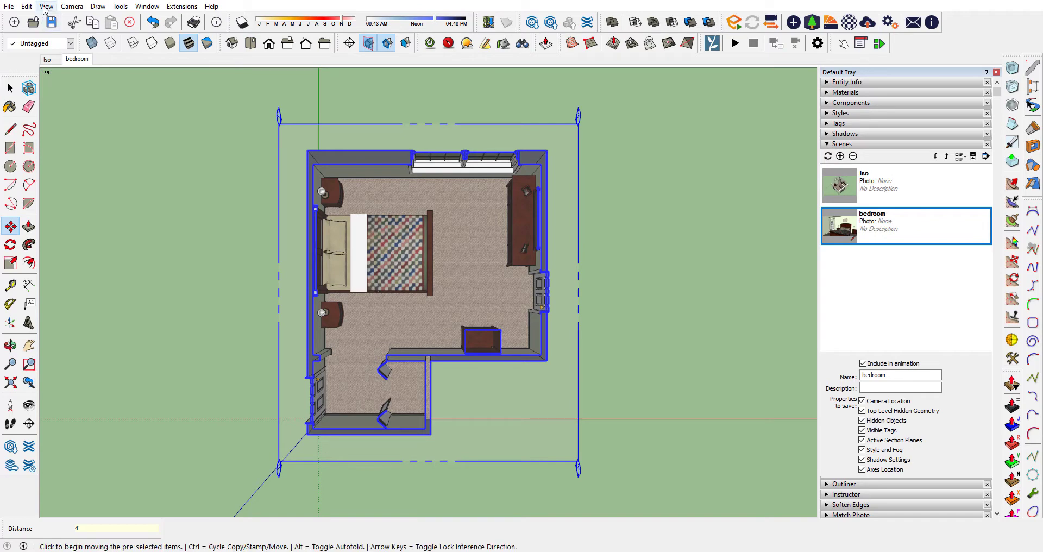
{"action": "left_click", "coordinate": [71, 8]}
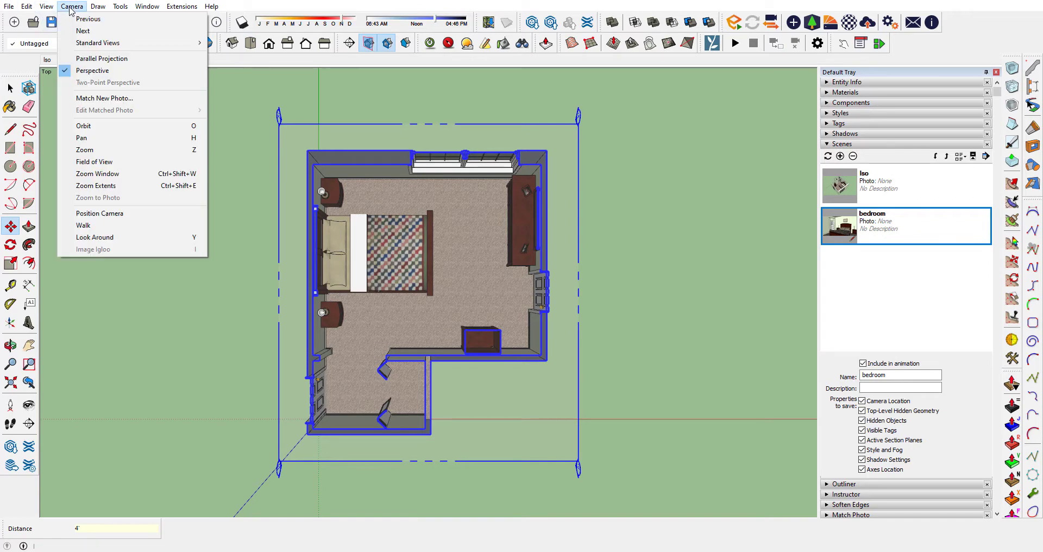
{"action": "left_click", "coordinate": [91, 61]}
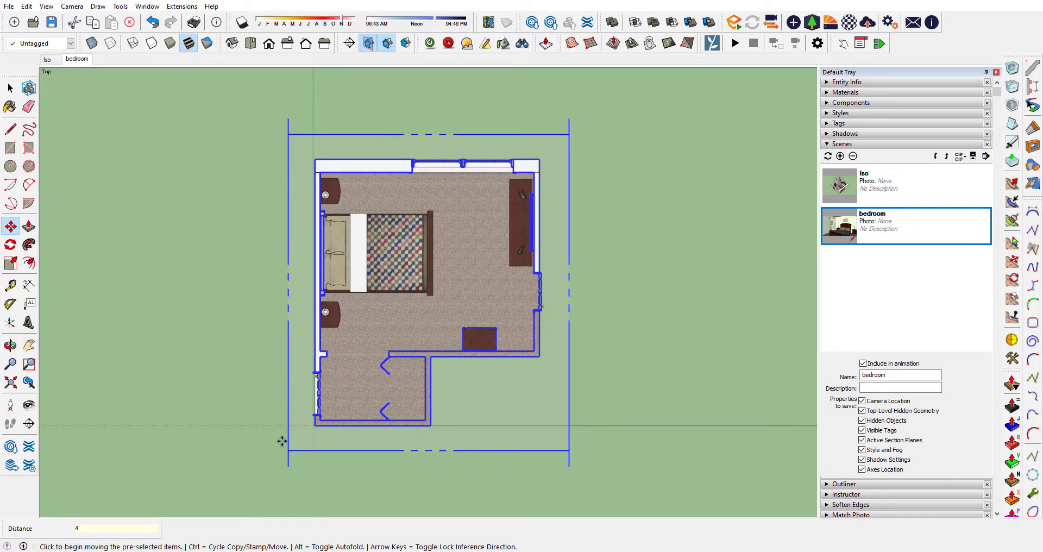
Hide the section plane outline and turn on section fill for the cut walls
{"action": "left_click", "coordinate": [368, 44]}
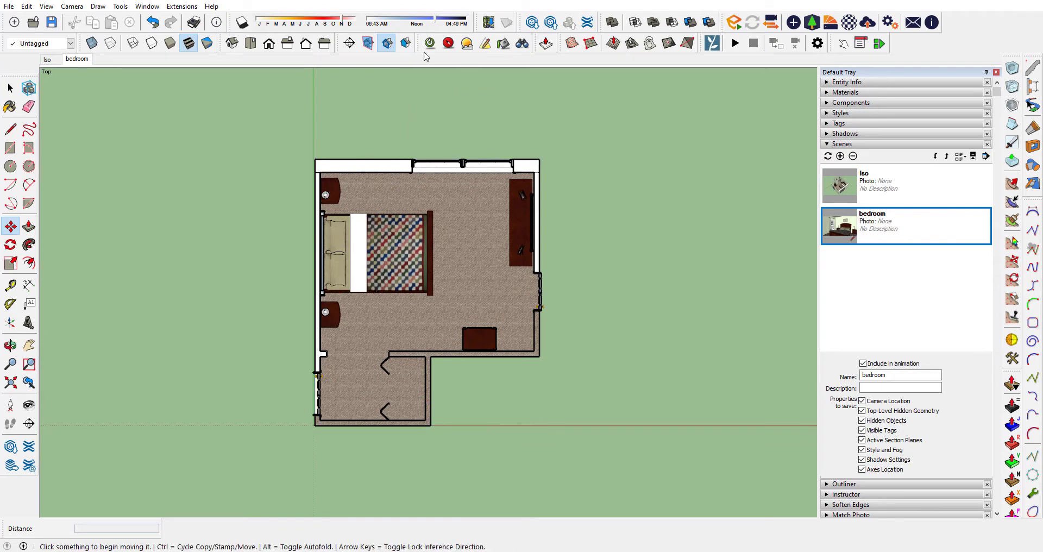
{"action": "left_click", "coordinate": [406, 43]}
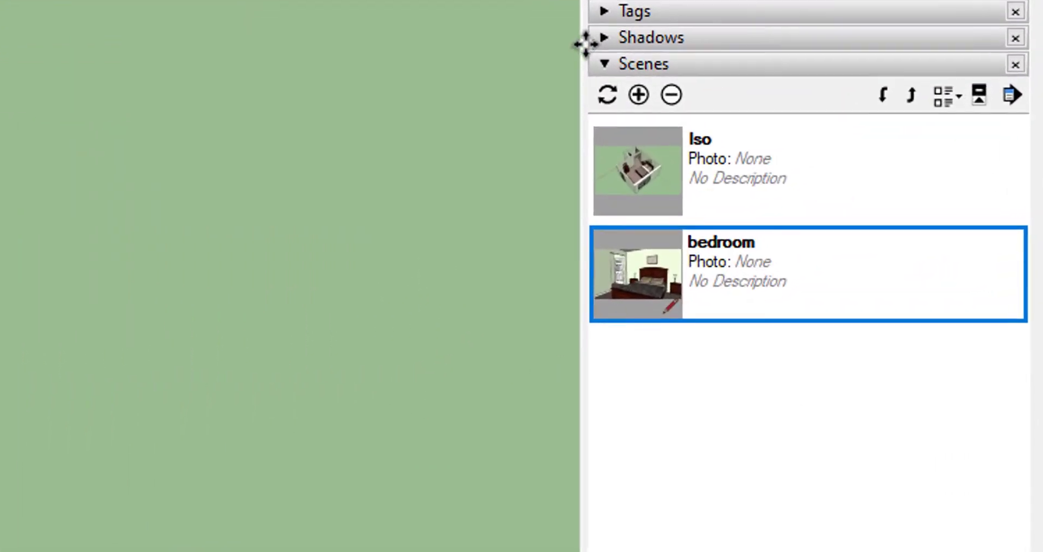
Hide the furniture tag and add a scene of this top view named Plan
{"action": "left_click", "coordinate": [795, 100]}
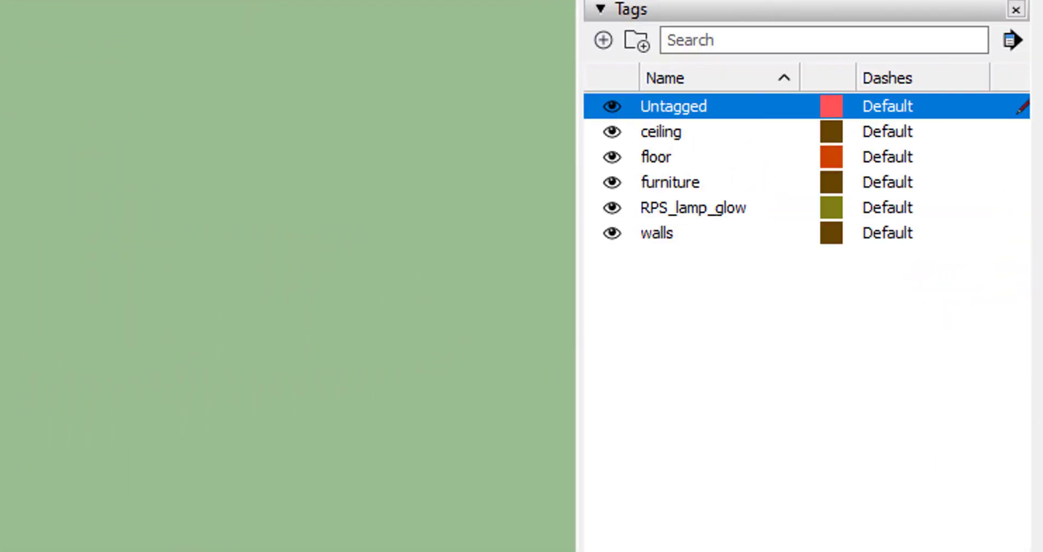
{"action": "left_click", "coordinate": [609, 183]}
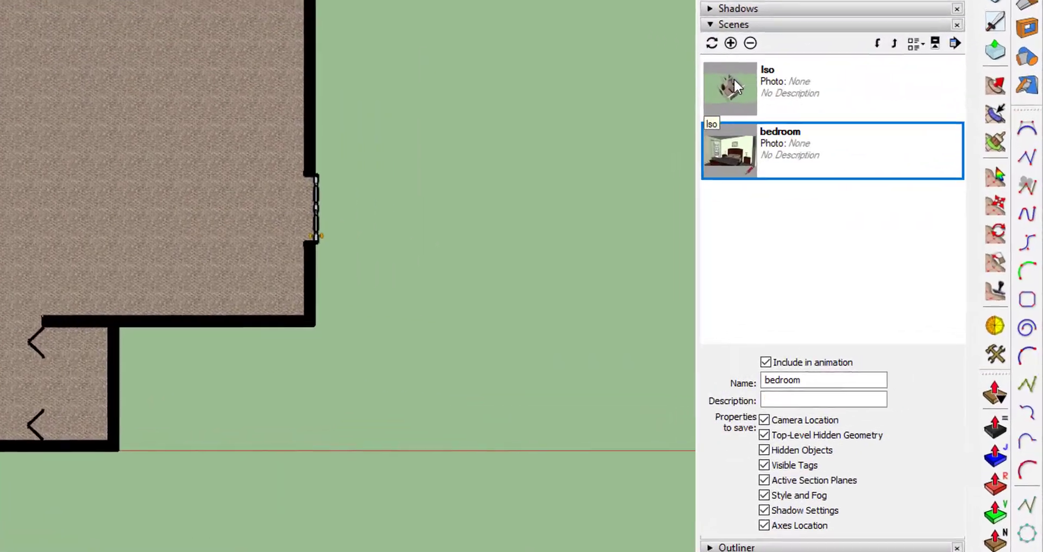
{"action": "left_click", "coordinate": [717, 29]}
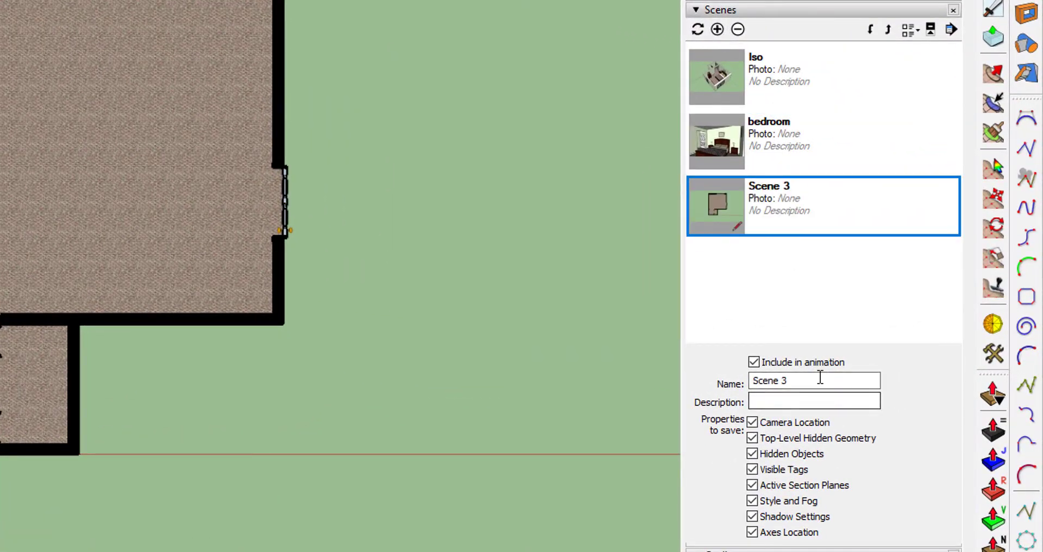
{"action": "left_click_drag", "start_coordinate": [825, 387], "coordinate": [680, 379]}
{"action": "type", "text": "Plan"}
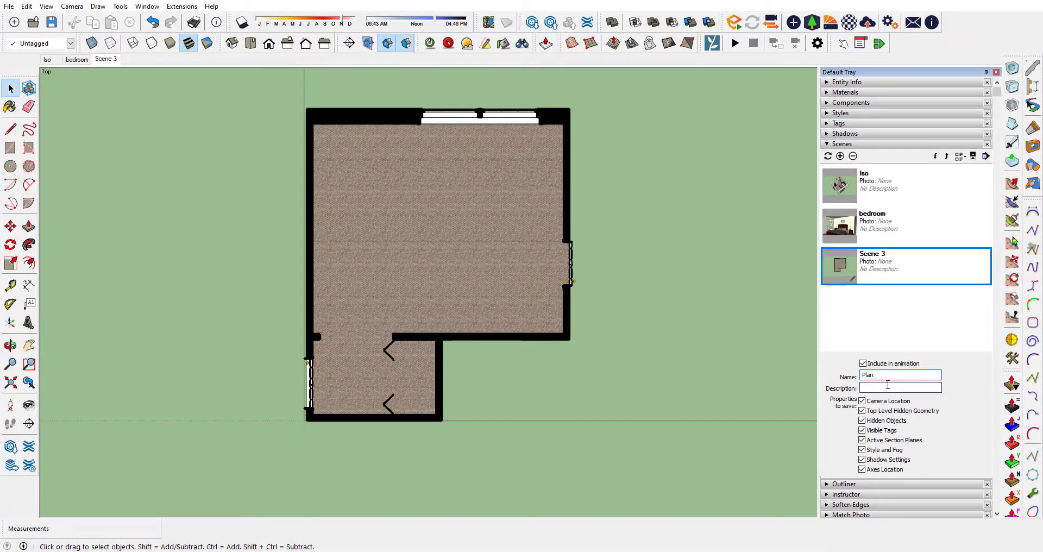
{"action": "left_click", "coordinate": [888, 386]}
Recall the bedroom, Iso and Plan scenes in turn to check their saved views
{"action": "left_click", "coordinate": [77, 59]}
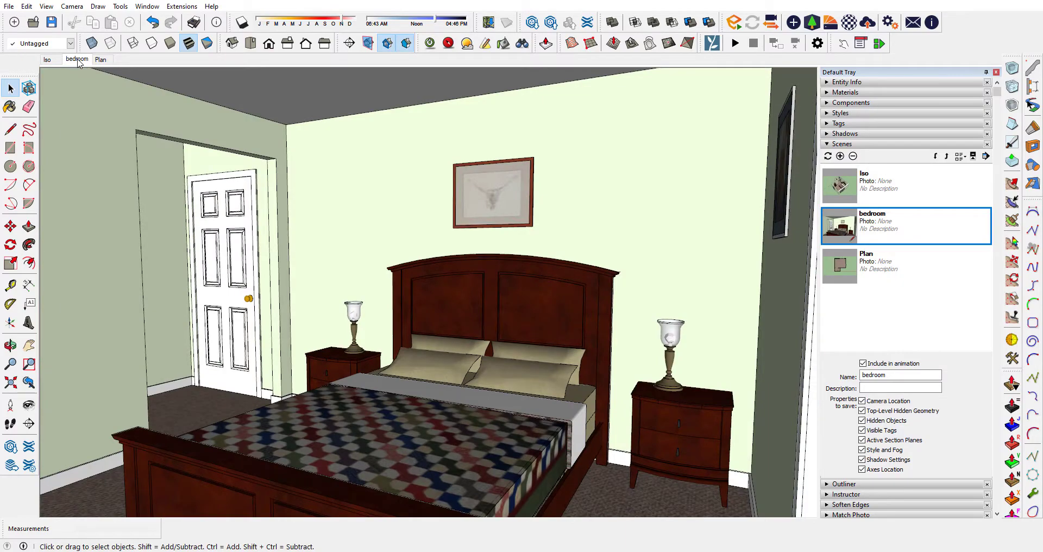
{"action": "left_click", "coordinate": [47, 60]}
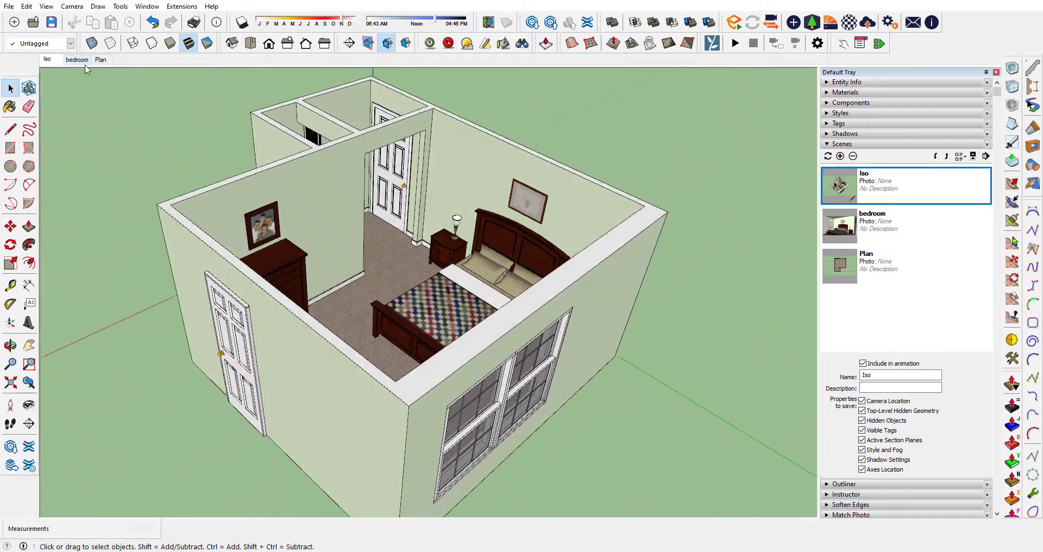
{"action": "left_click", "coordinate": [101, 59]}
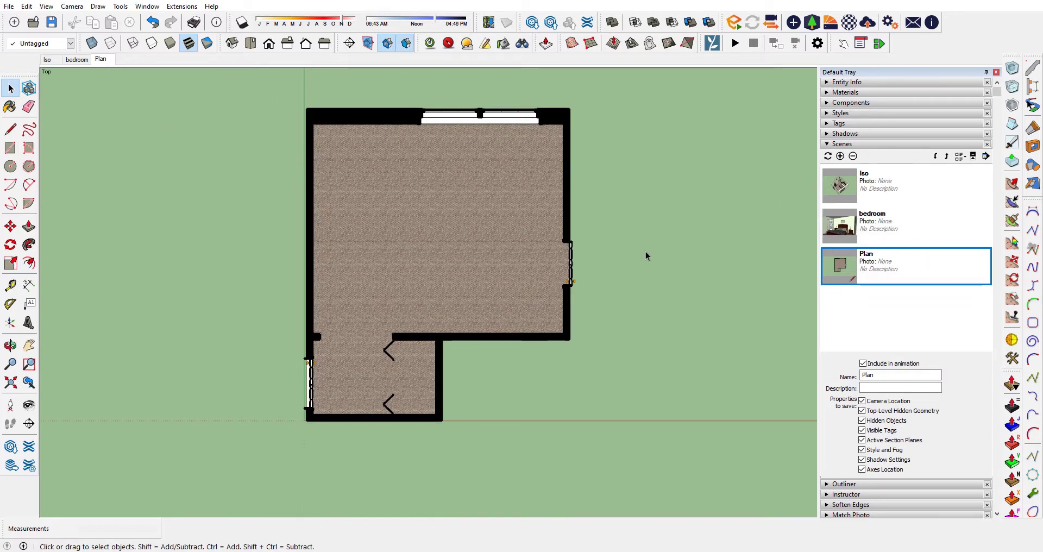
Return to the Iso scene and open the walls group for editing
{"action": "left_click", "coordinate": [47, 61]}
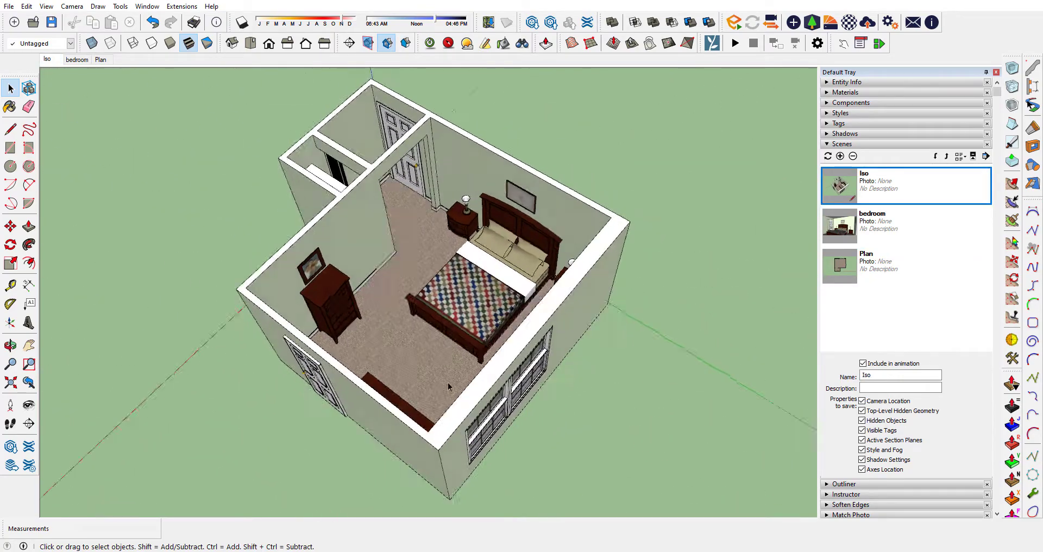
{"action": "middle_click_drag", "start_coordinate": [447, 382], "coordinate": [482, 190]}
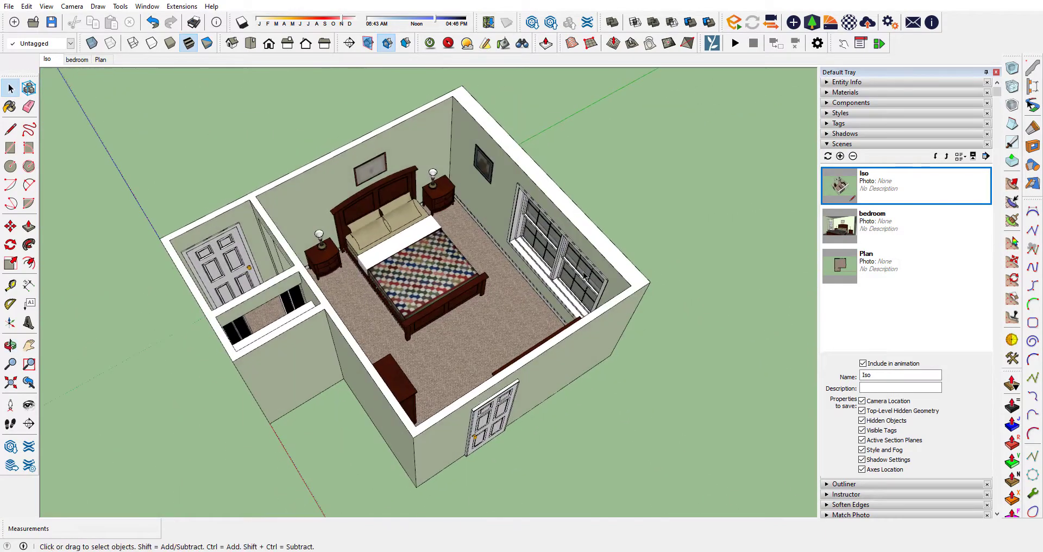
{"action": "middle_click_drag", "start_coordinate": [595, 279], "coordinate": [416, 230]}
{"action": "scroll", "coordinate": [410, 265], "scroll_direction": "up", "scroll_amount": 5}
{"action": "scroll", "coordinate": [407, 263], "scroll_direction": "down", "scroll_amount": 2}
{"action": "middle_click_drag", "start_coordinate": [464, 350], "coordinate": [887, 410]}
{"action": "double_click", "coordinate": [367, 323]}
{"action": "scroll", "coordinate": [440, 255], "scroll_direction": "up", "scroll_amount": 8}
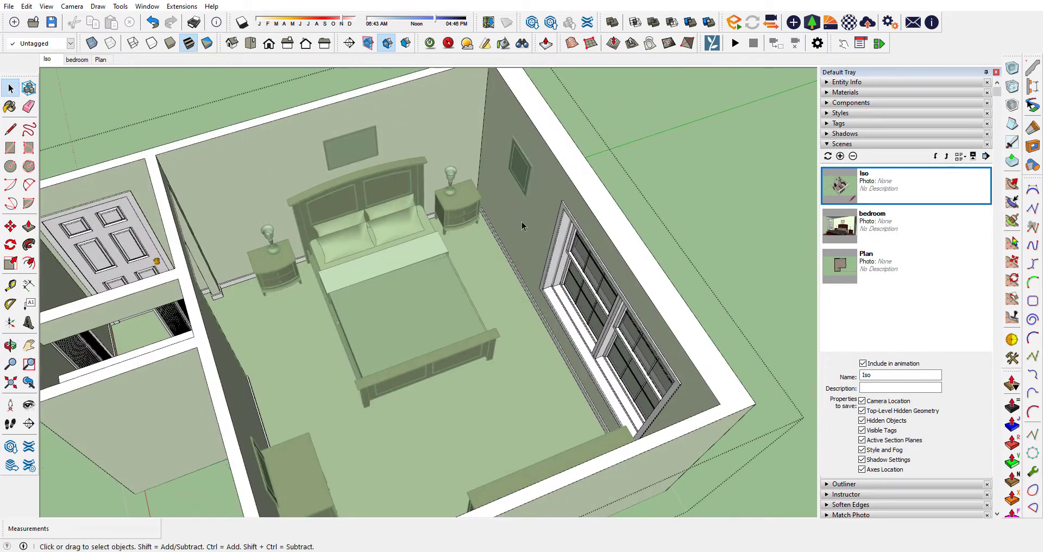
Draw an 8' vertical line down the adjoining wall's outer face, from the window wall's inner edge to the base
{"action": "scroll", "coordinate": [418, 300], "scroll_direction": "down", "scroll_amount": 6}
{"action": "middle_click_drag", "start_coordinate": [418, 300], "coordinate": [509, 219]}
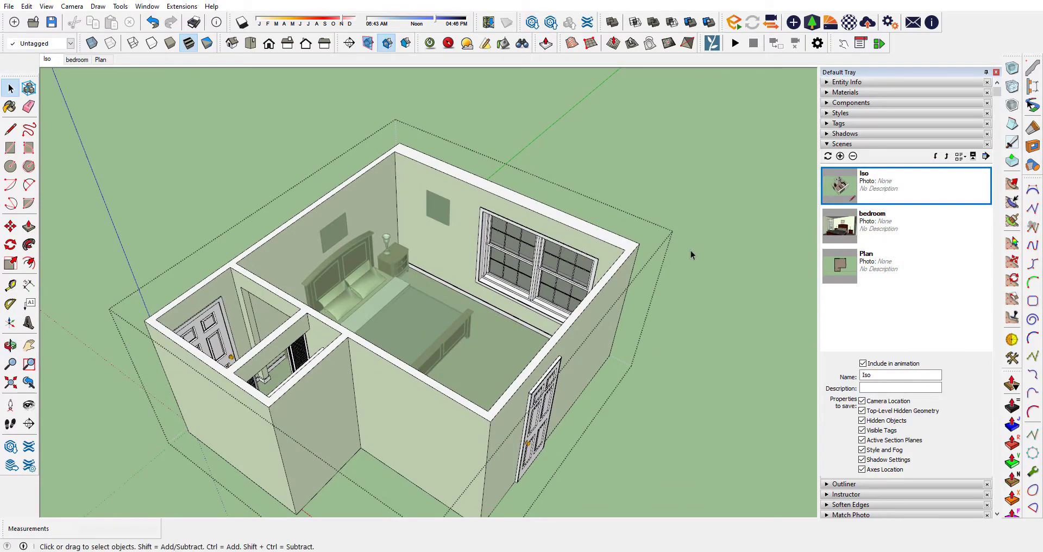
{"action": "middle_click_drag", "start_coordinate": [686, 278], "coordinate": [655, 392]}
{"action": "scroll", "coordinate": [655, 392], "scroll_direction": "up", "scroll_amount": 6}
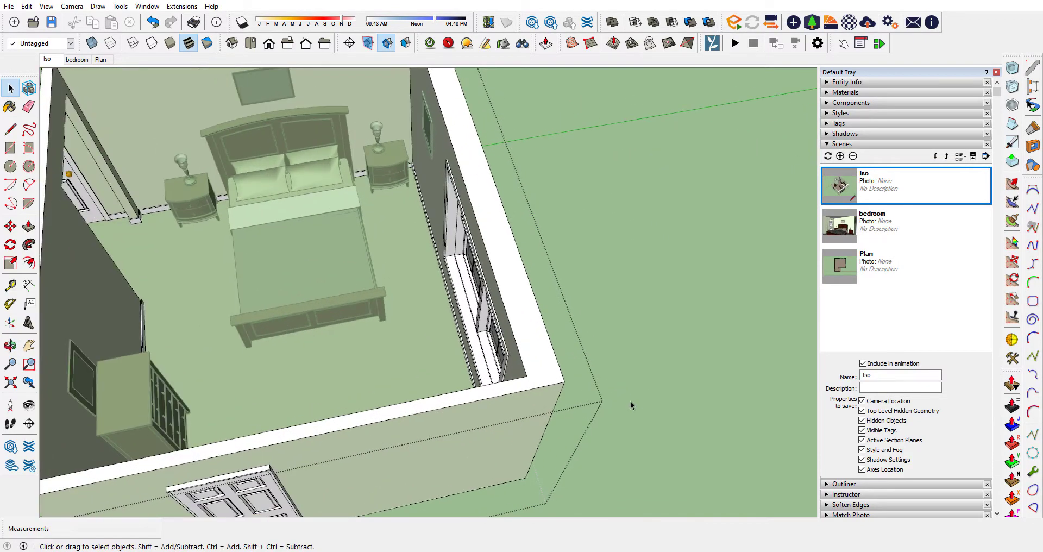
{"action": "scroll", "coordinate": [581, 405], "scroll_direction": "down", "scroll_amount": 4}
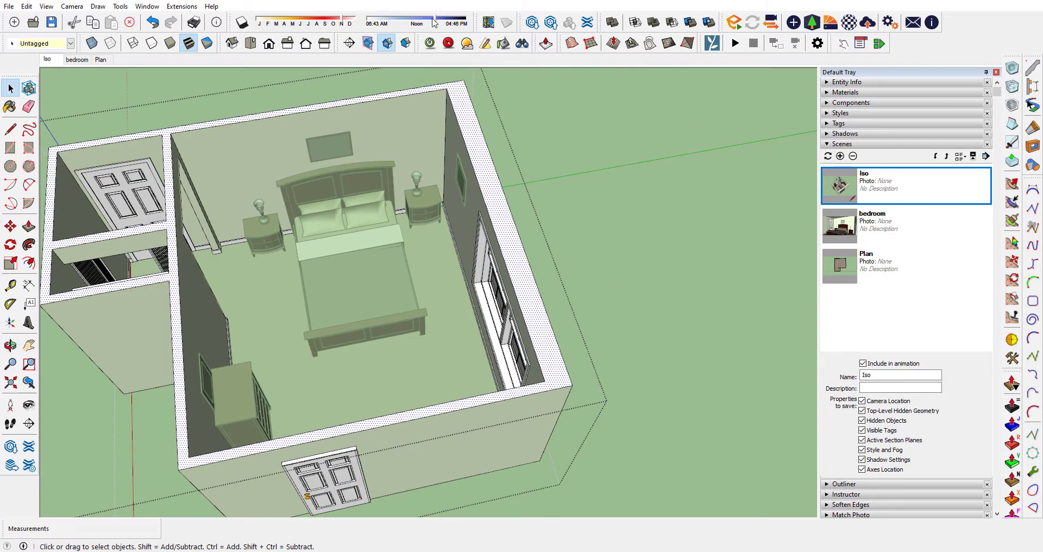
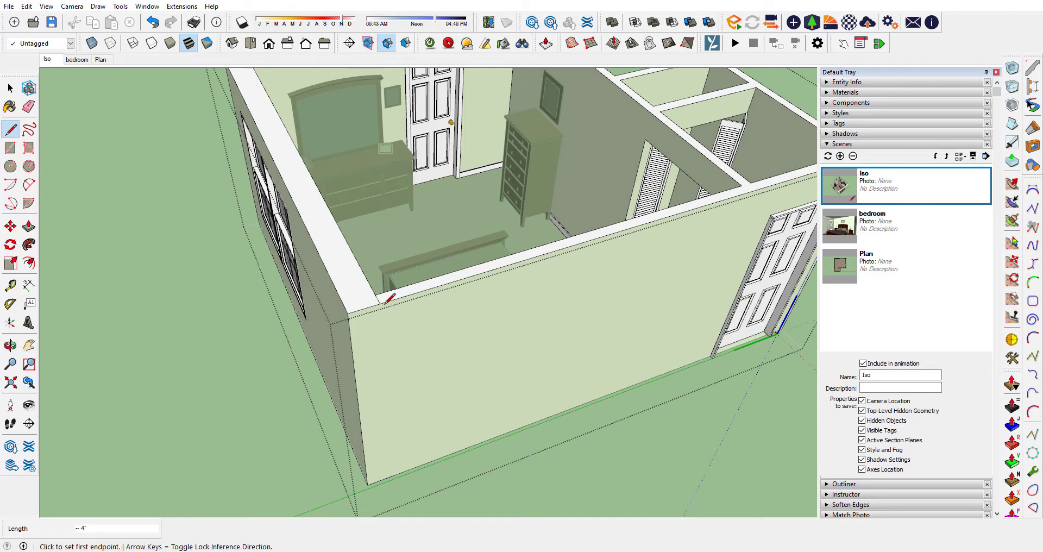
{"action": "left_click", "coordinate": [380, 304]}
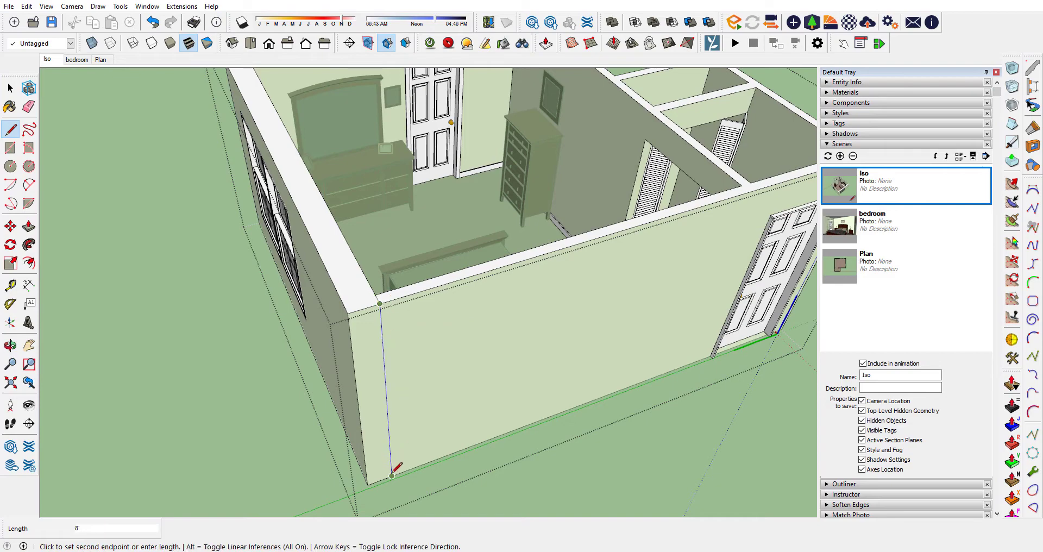
{"action": "key", "text": "Escape"}
{"action": "scroll", "coordinate": [413, 435], "scroll_direction": "down", "scroll_amount": 6}
{"action": "key", "text": "space"}
Make the window wall, including its window, a component named wall2
{"action": "middle_click_drag", "start_coordinate": [419, 419], "coordinate": [735, 403]}
{"action": "left_click_drag", "start_coordinate": [734, 404], "coordinate": [513, 343]}
{"action": "key", "text": "space"}
{"action": "middle_click_drag", "start_coordinate": [540, 271], "coordinate": [519, 204]}
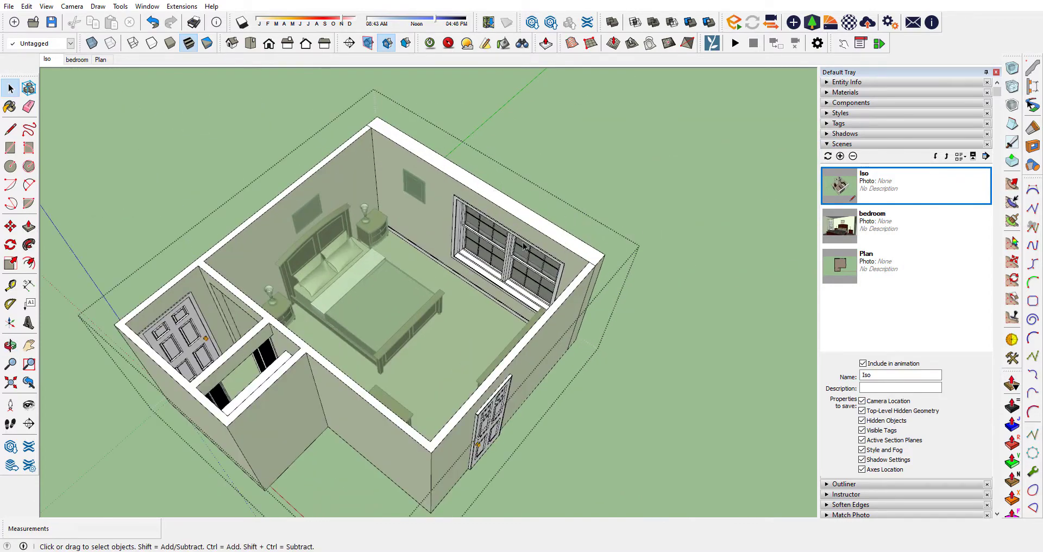
{"action": "middle_click_drag", "start_coordinate": [525, 246], "coordinate": [482, 216]}
{"action": "left_click_drag", "start_coordinate": [477, 158], "coordinate": [582, 444]}
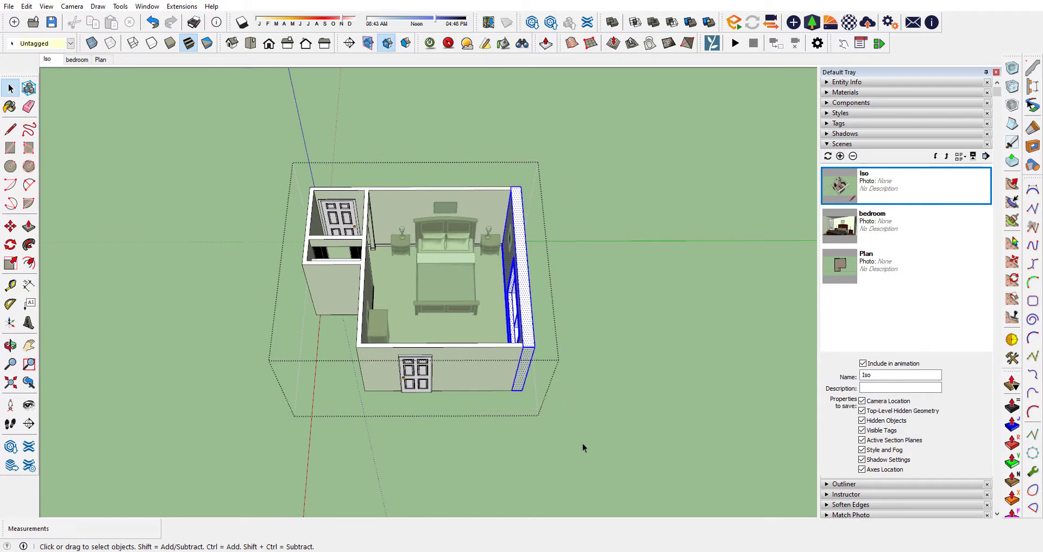
{"action": "scroll", "coordinate": [516, 233], "scroll_direction": "up", "scroll_amount": 4}
{"action": "scroll", "coordinate": [477, 204], "scroll_direction": "down", "scroll_amount": 3}
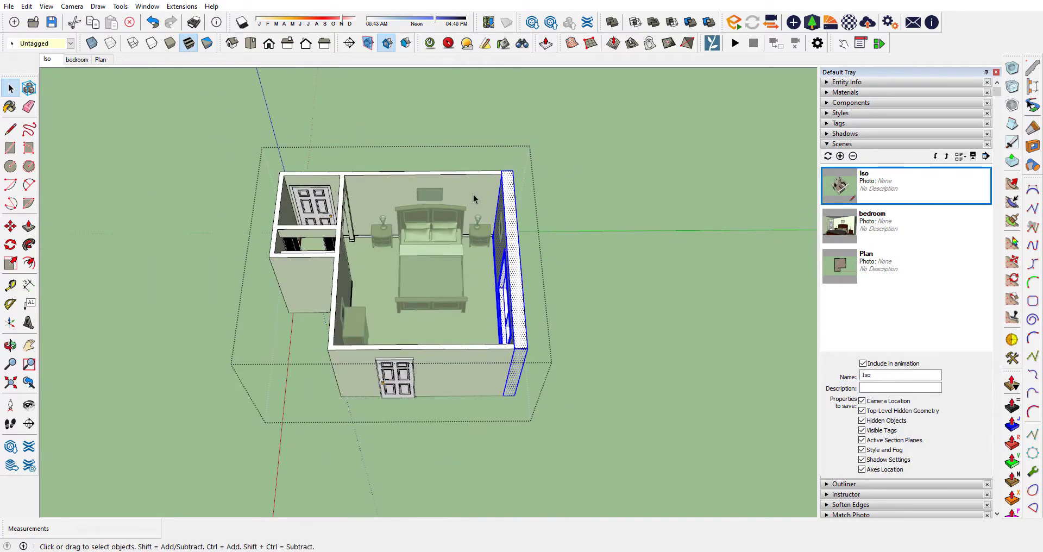
{"action": "left_click_drag", "start_coordinate": [461, 132], "coordinate": [576, 434]}
{"action": "left_click_drag", "start_coordinate": [610, 105], "coordinate": [436, 414]}
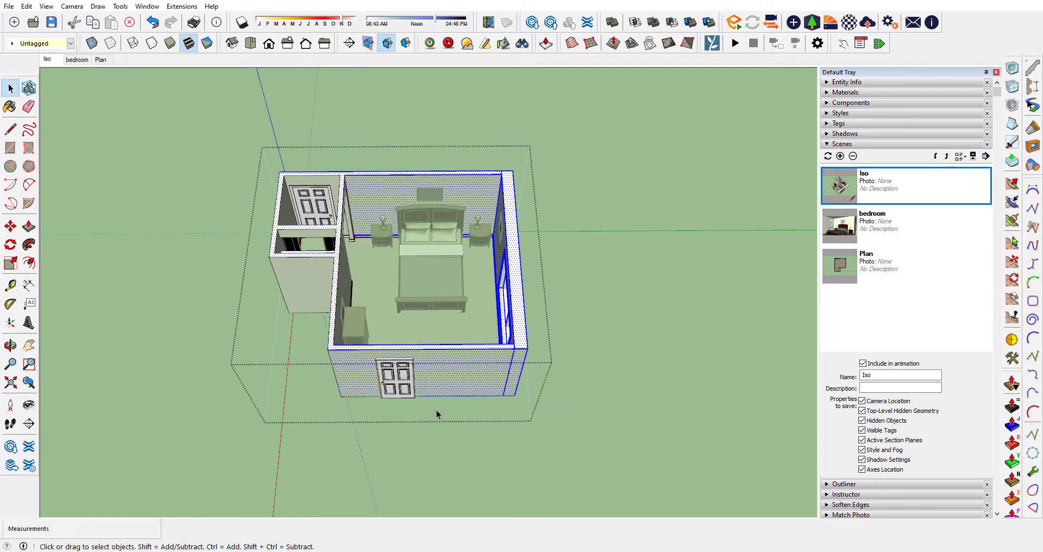
{"action": "left_click_drag", "start_coordinate": [466, 102], "coordinate": [583, 432]}
{"action": "left_click_drag", "start_coordinate": [487, 157], "coordinate": [595, 435]}
{"action": "right_click", "coordinate": [511, 223]}
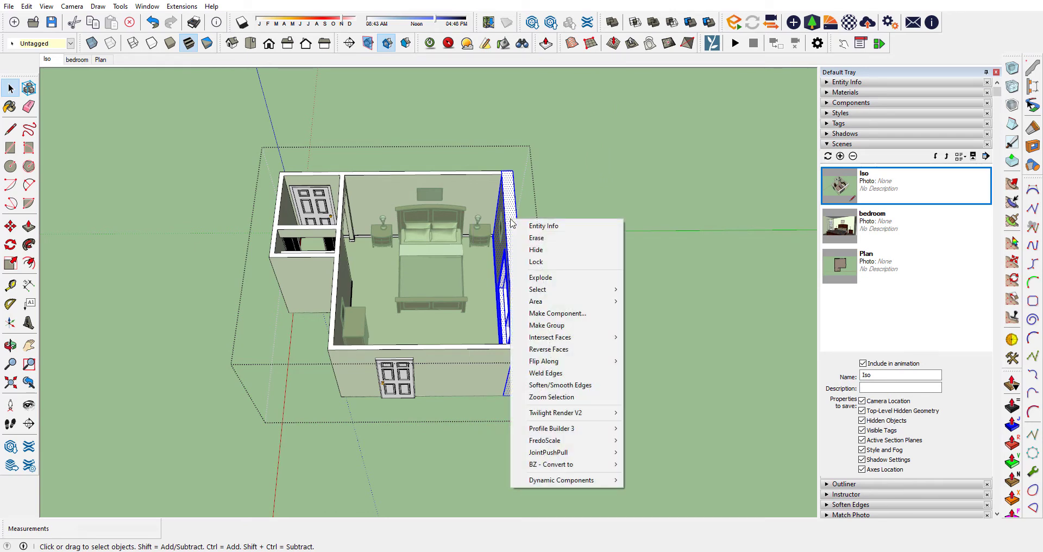
{"action": "left_click", "coordinate": [559, 309]}
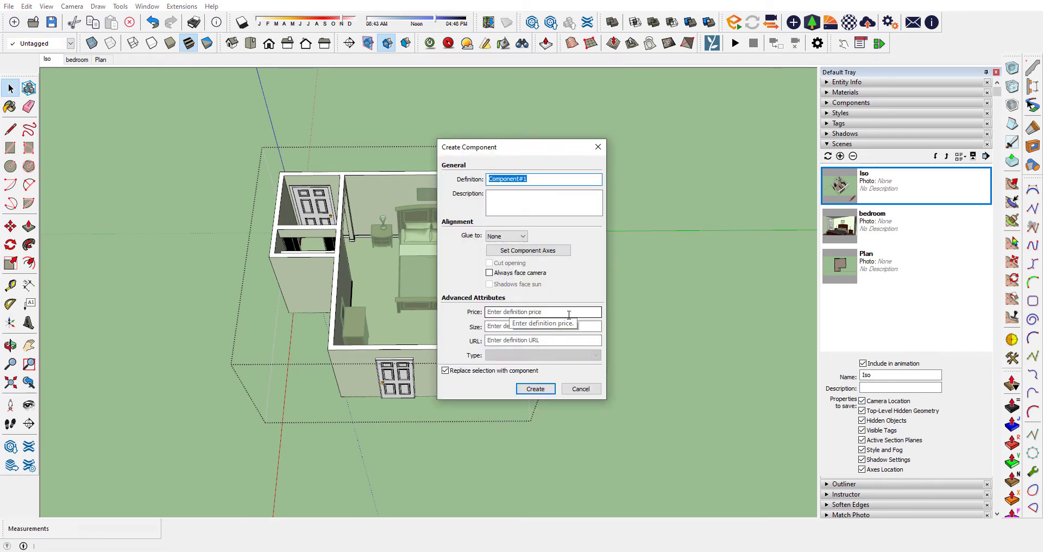
{"action": "type", "text": "wall2"}
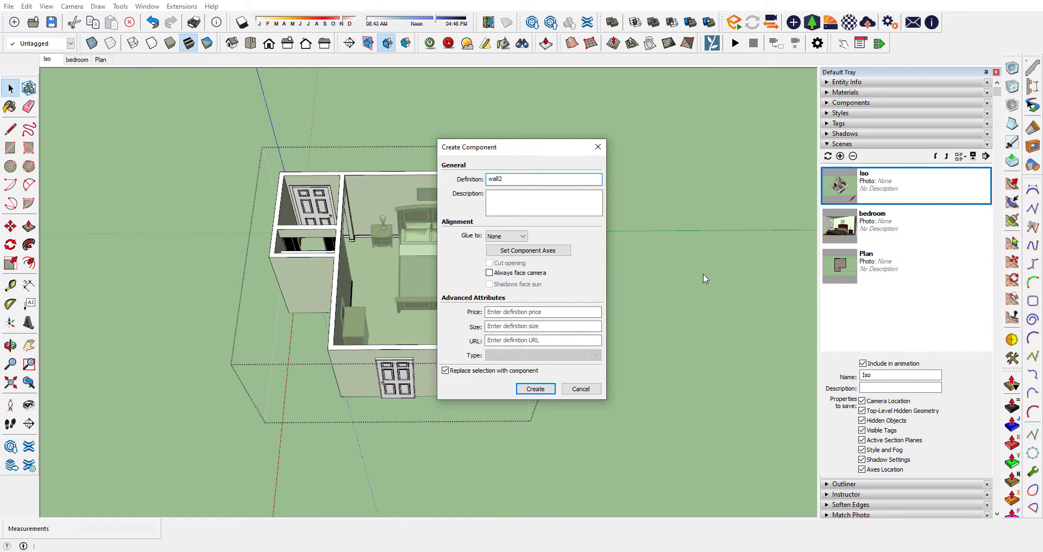
{"action": "left_click", "coordinate": [542, 392]}
Add a new tag named wall2 to the model
{"action": "middle_click_drag", "start_coordinate": [543, 391], "coordinate": [387, 141]}
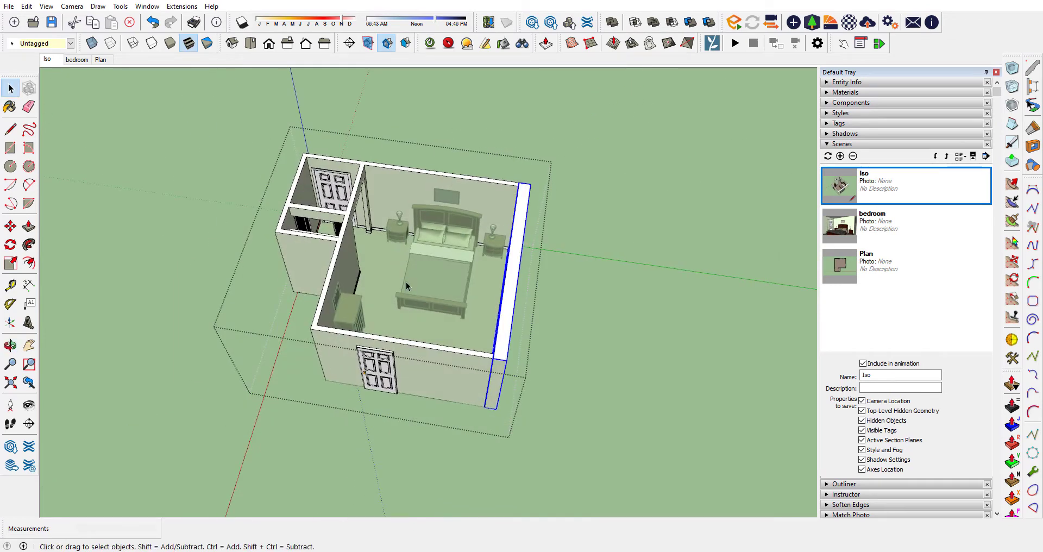
{"action": "middle_click_drag", "start_coordinate": [505, 284], "coordinate": [566, 240]}
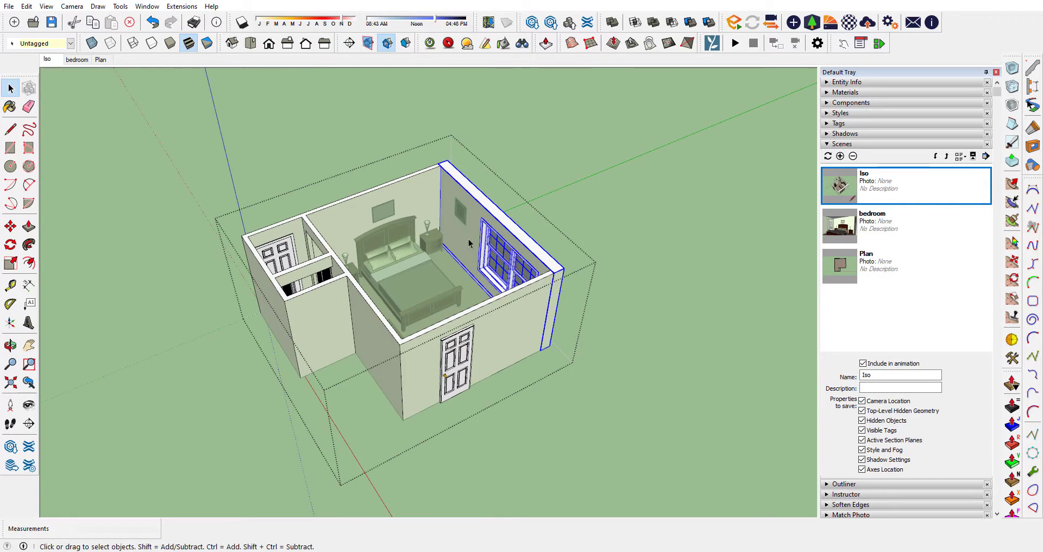
{"action": "middle_click_drag", "start_coordinate": [457, 251], "coordinate": [429, 296]}
{"action": "middle_click_drag", "start_coordinate": [722, 281], "coordinate": [737, 273]}
{"action": "left_click", "coordinate": [827, 144]}
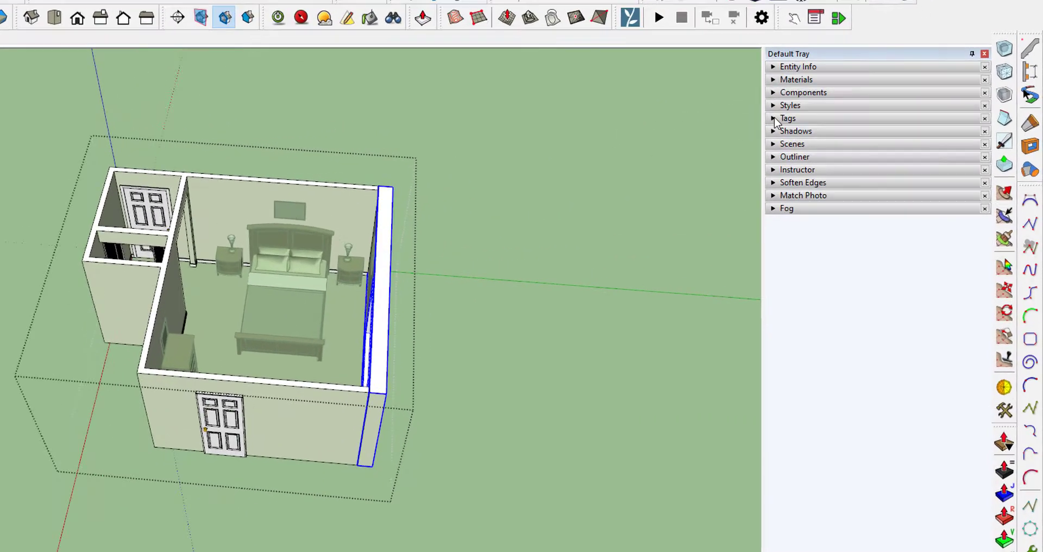
{"action": "left_click", "coordinate": [774, 119]}
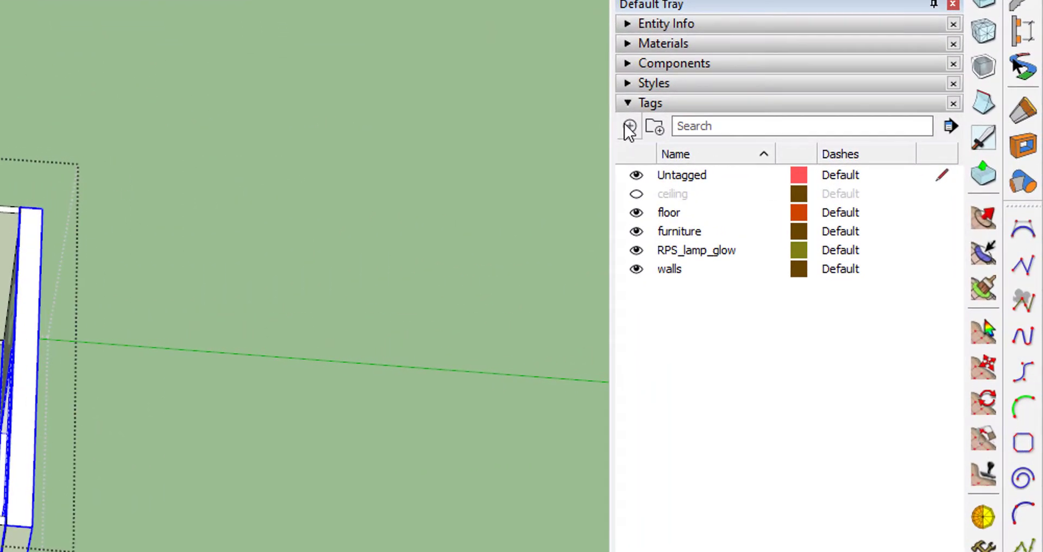
{"action": "left_click", "coordinate": [774, 132]}
{"action": "type", "text": "wall2"}
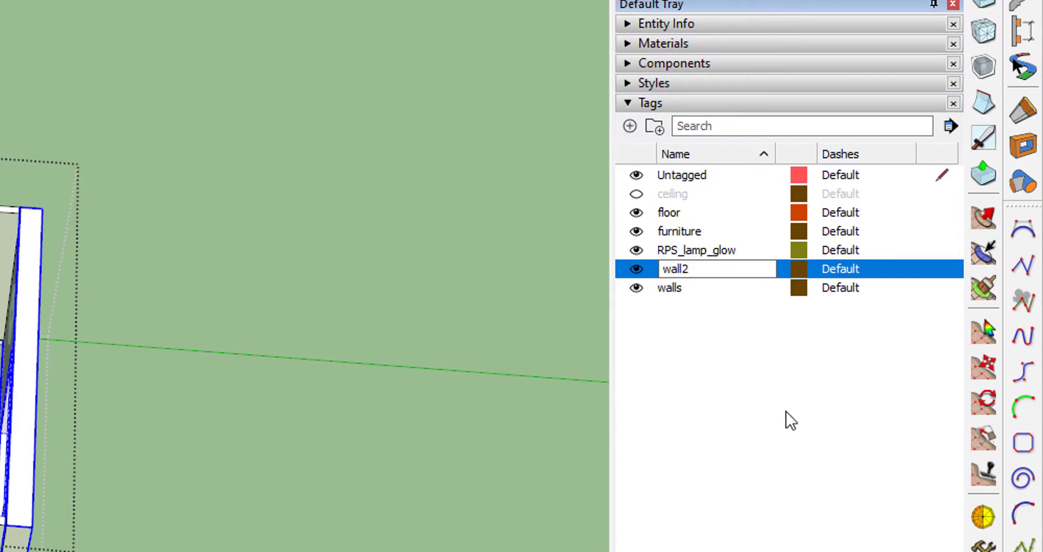
{"action": "left_click", "coordinate": [791, 508]}
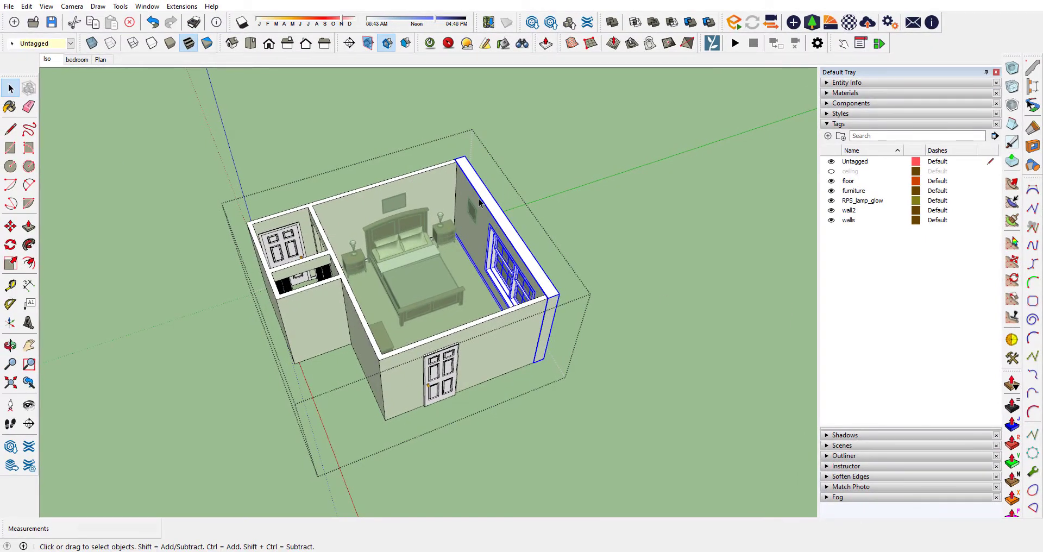
{"action": "scroll", "coordinate": [485, 210], "scroll_direction": "up", "scroll_amount": 3}
{"action": "left_click", "coordinate": [615, 181]}
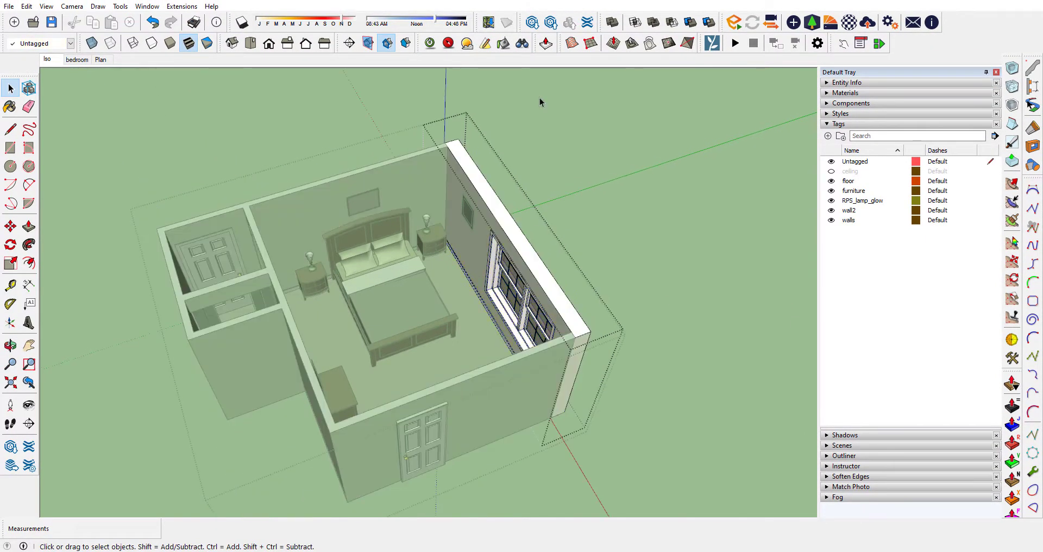
{"action": "middle_click_drag", "start_coordinate": [519, 226], "coordinate": [587, 251]}
{"action": "middle_click_drag", "start_coordinate": [485, 211], "coordinate": [487, 239]}
{"action": "right_click", "coordinate": [549, 166]}
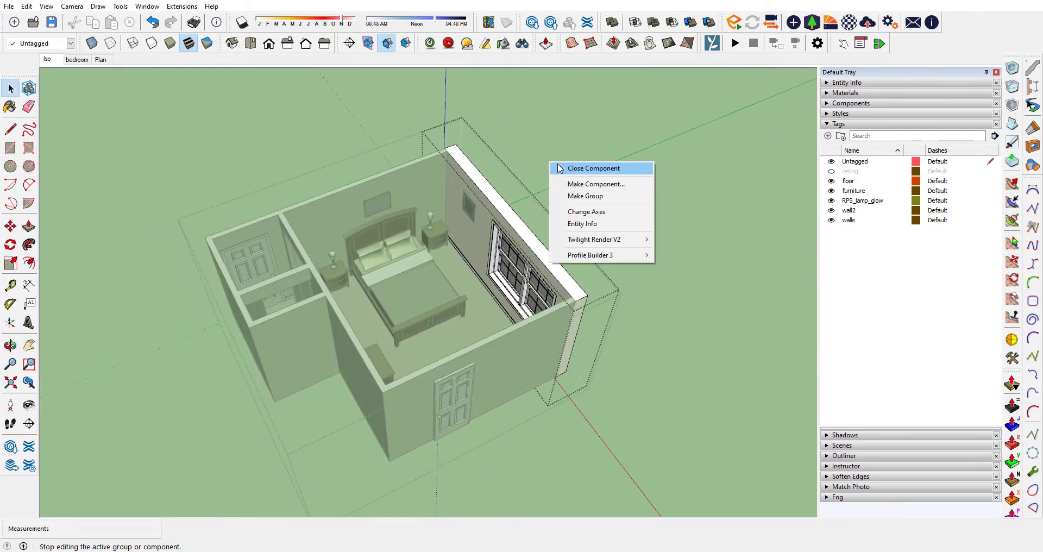
{"action": "left_click", "coordinate": [560, 168]}
Select the window wall component and assign the wall2 tag to it
{"action": "left_click", "coordinate": [503, 212]}
{"action": "middle_click_drag", "start_coordinate": [552, 331], "coordinate": [615, 265]}
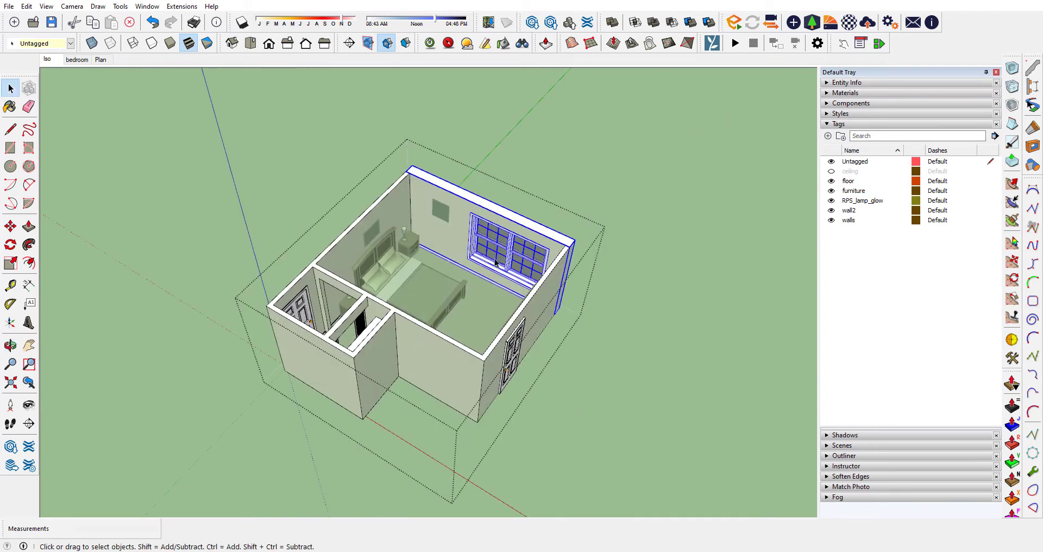
{"action": "scroll", "coordinate": [485, 198], "scroll_direction": "up", "scroll_amount": 3}
{"action": "right_click", "coordinate": [464, 207]}
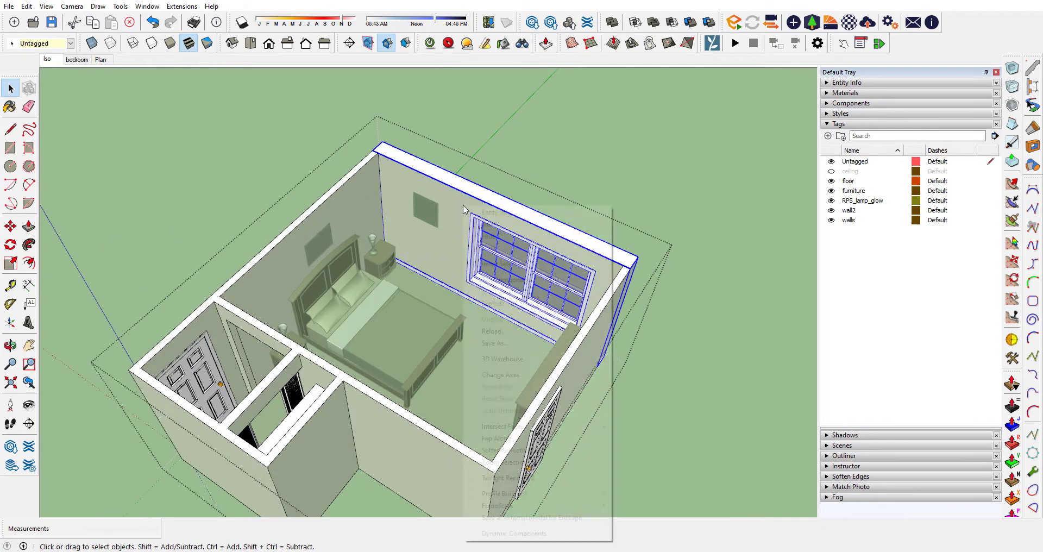
{"action": "left_click", "coordinate": [539, 211]}
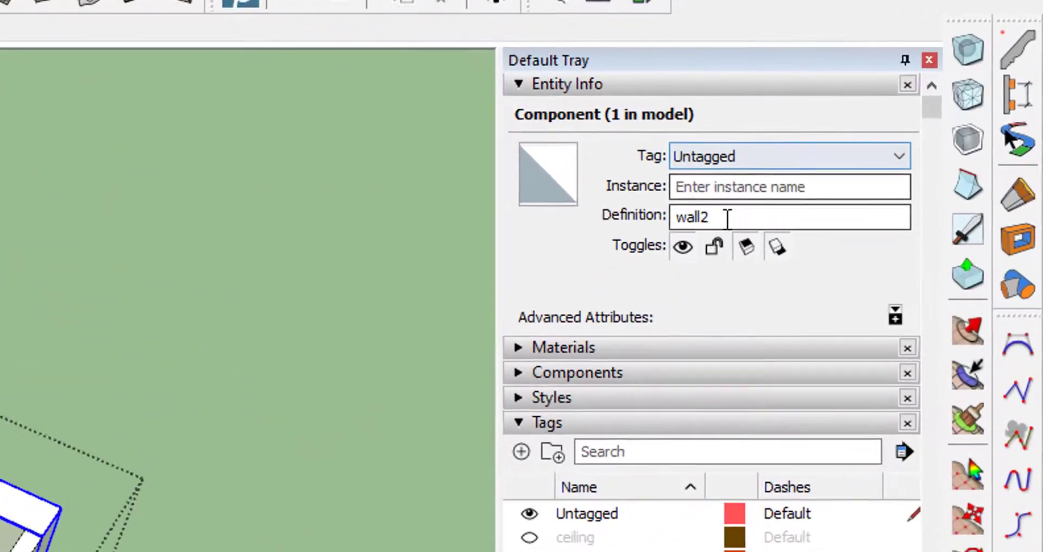
{"action": "left_click", "coordinate": [771, 163]}
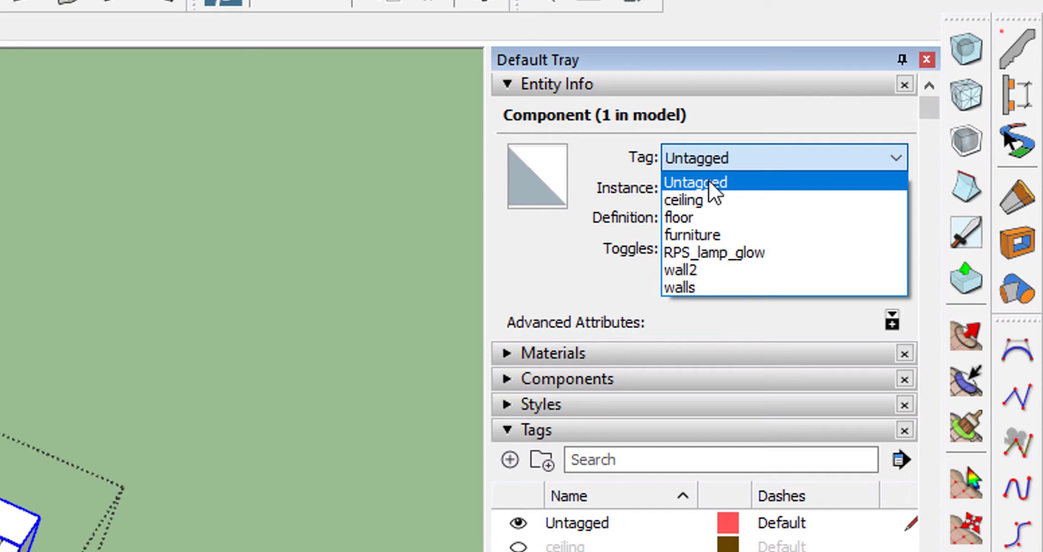
{"action": "left_click", "coordinate": [708, 270]}
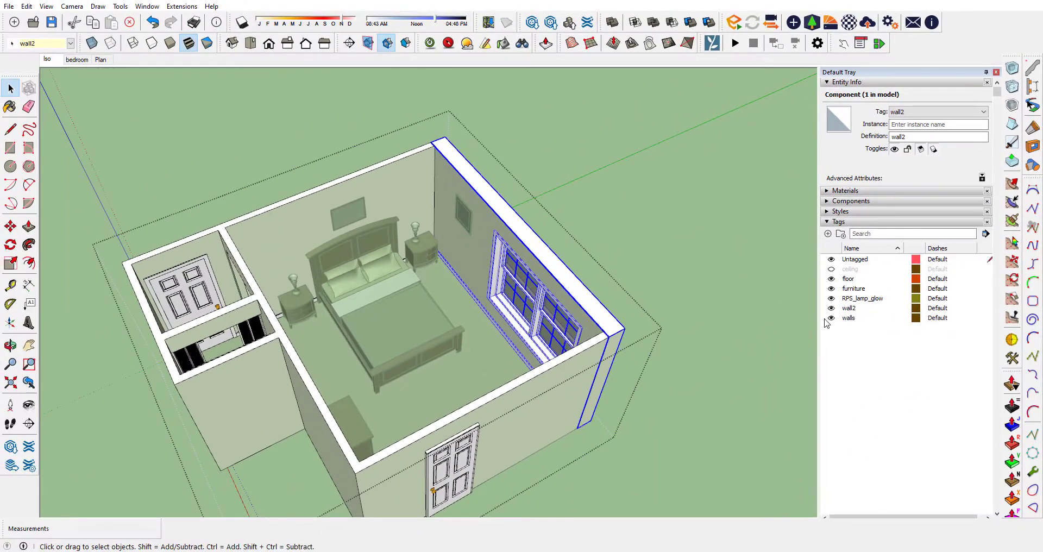
Toggle the wall2 tag's visibility several times to test it, leaving the window wall hidden
{"action": "left_click", "coordinate": [832, 308]}
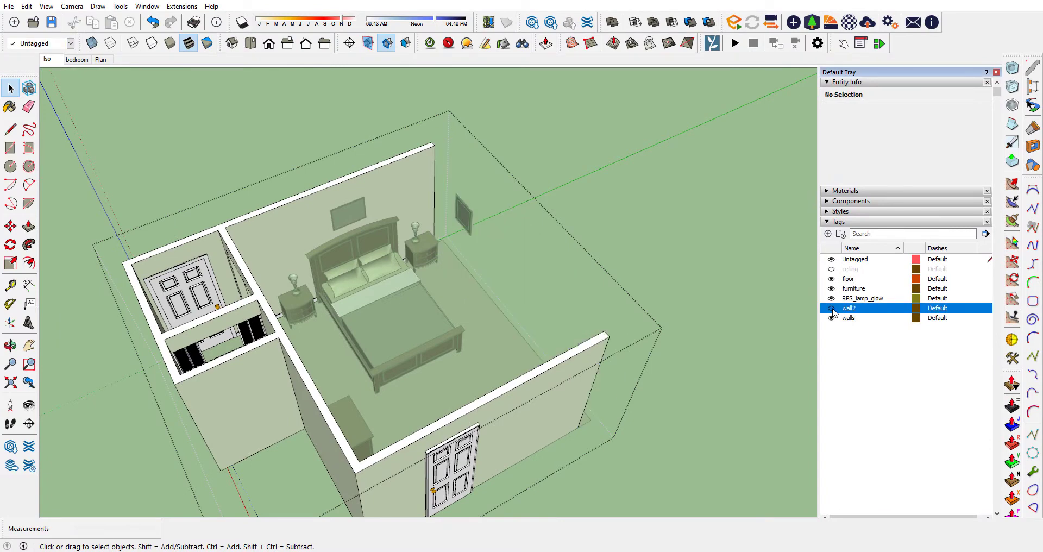
{"action": "left_click", "coordinate": [831, 308]}
{"action": "left_click", "coordinate": [832, 308]}
{"action": "left_click", "coordinate": [831, 308]}
{"action": "left_click", "coordinate": [831, 308]}
Examine the room with the window wall hidden, from above and from the open side, including the picture that hung on that wall
{"action": "scroll", "coordinate": [465, 218], "scroll_direction": "up", "scroll_amount": 4}
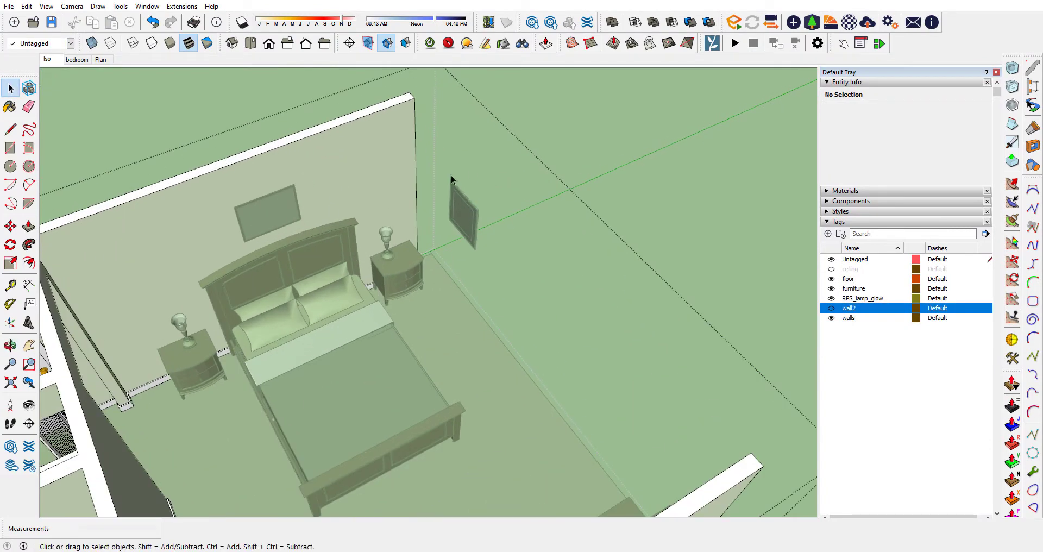
{"action": "middle_click_drag", "start_coordinate": [462, 237], "coordinate": [464, 295]}
{"action": "scroll", "coordinate": [458, 273], "scroll_direction": "down", "scroll_amount": 5}
{"action": "scroll", "coordinate": [488, 260], "scroll_direction": "up", "scroll_amount": 4}
{"action": "scroll", "coordinate": [463, 294], "scroll_direction": "up", "scroll_amount": 3}
{"action": "scroll", "coordinate": [478, 277], "scroll_direction": "down", "scroll_amount": 3}
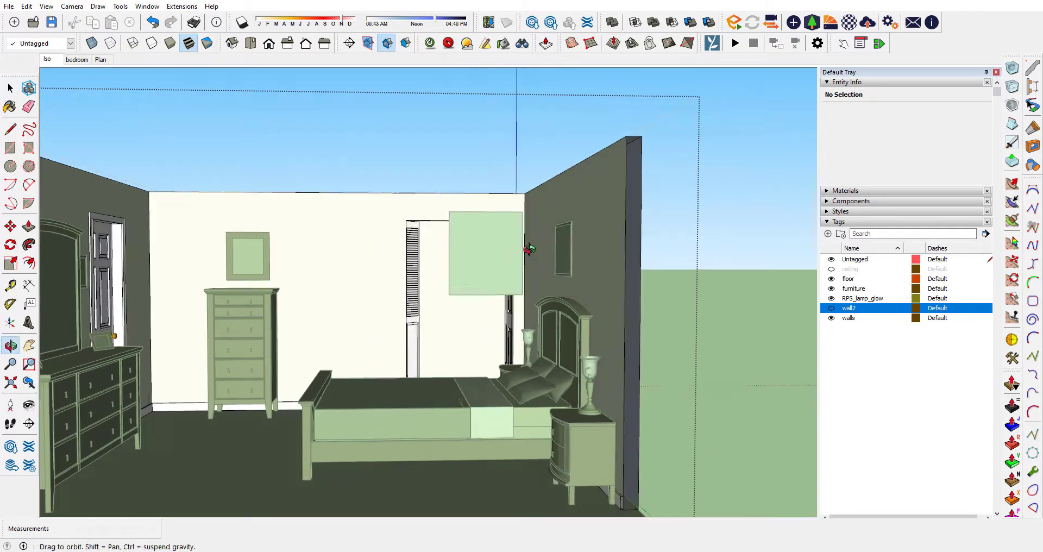
{"action": "scroll", "coordinate": [435, 369], "scroll_direction": "down", "scroll_amount": 2}
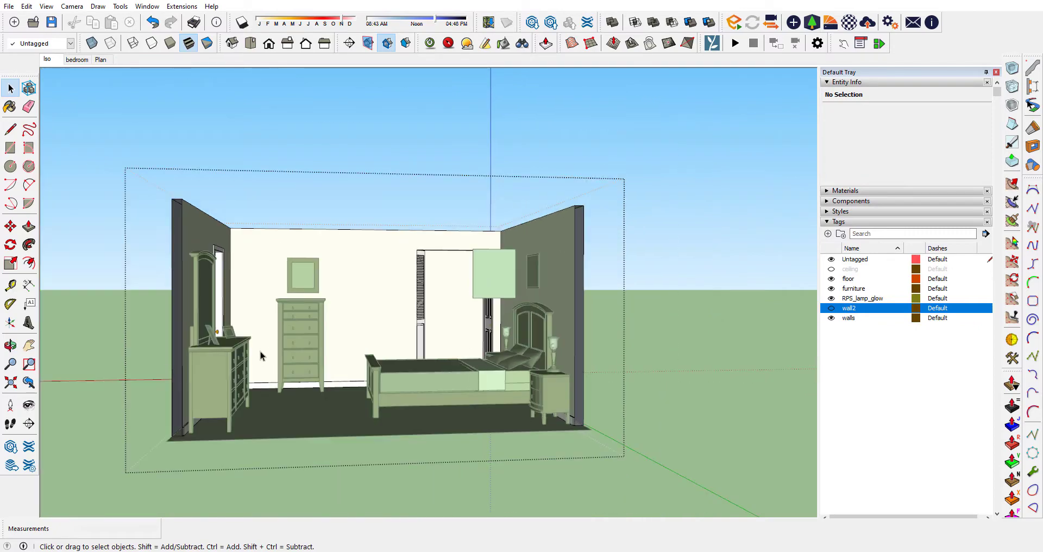
{"action": "middle_click_drag", "start_coordinate": [279, 335], "coordinate": [624, 389]}
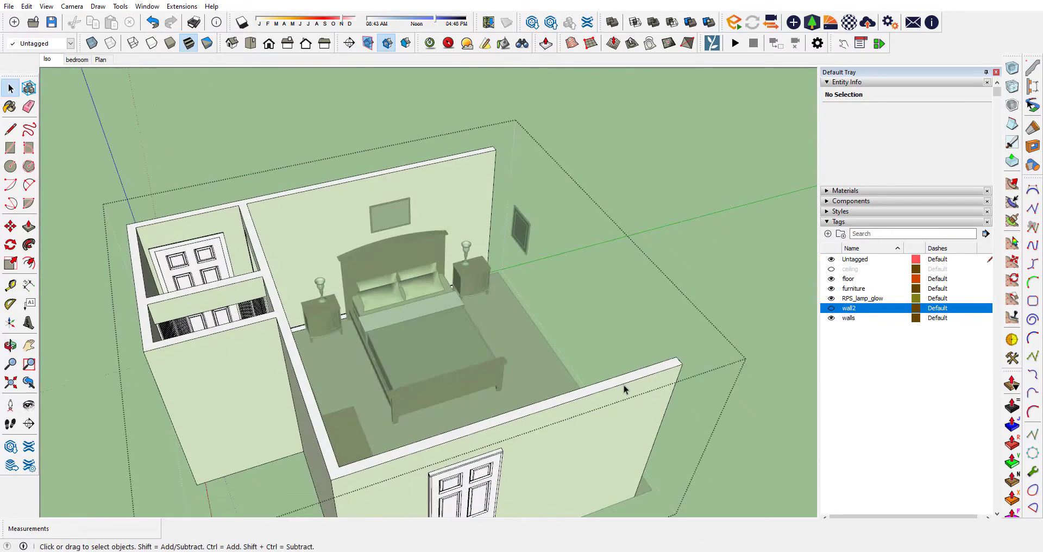
Close the walls group and select the picture floating in the hidden wall's place to check its entity information
{"action": "right_click", "coordinate": [661, 206]}
{"action": "left_click", "coordinate": [687, 211]}
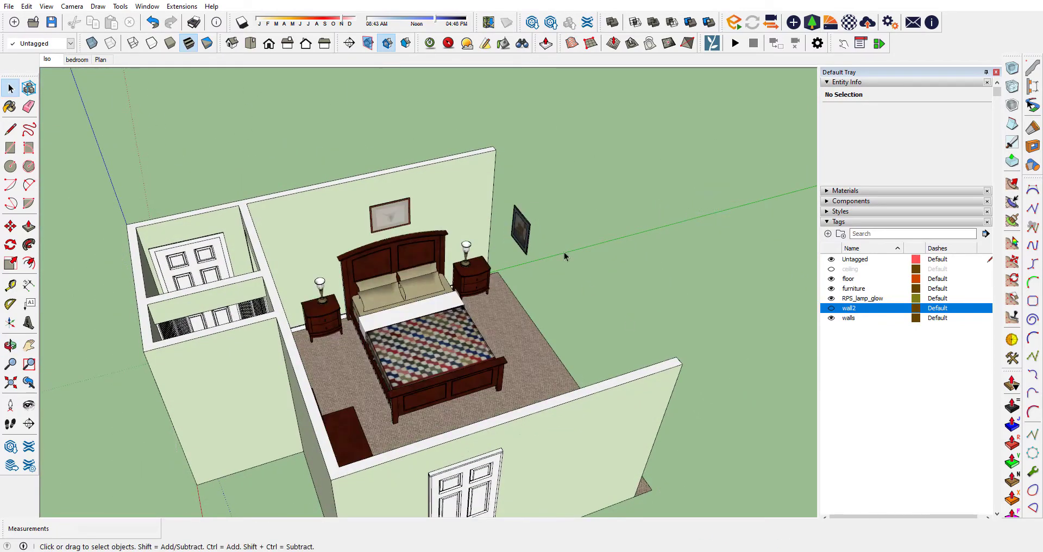
{"action": "scroll", "coordinate": [535, 244], "scroll_direction": "up", "scroll_amount": 3}
{"action": "left_click", "coordinate": [531, 232]}
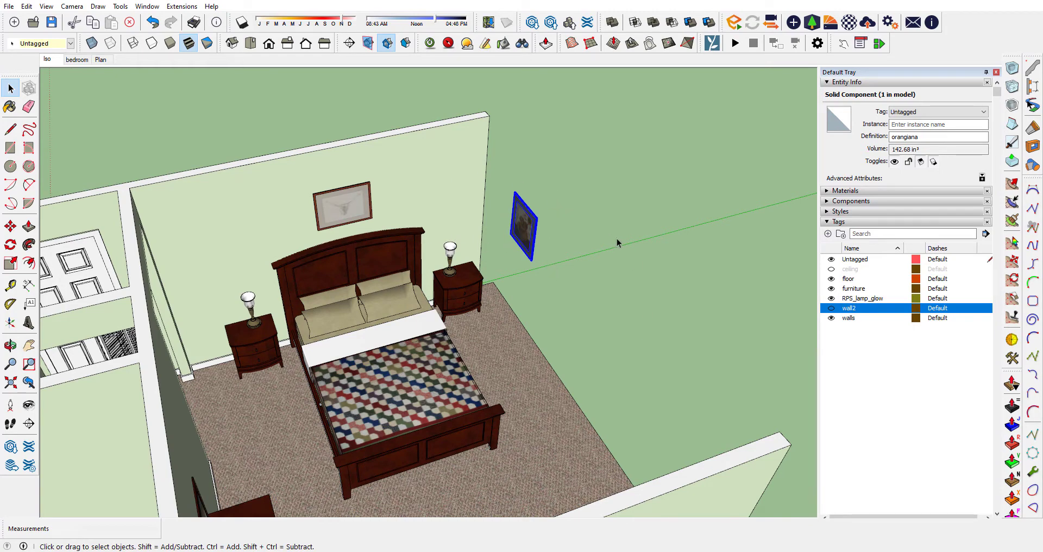
{"action": "scroll", "coordinate": [621, 242], "scroll_direction": "down", "scroll_amount": 2}
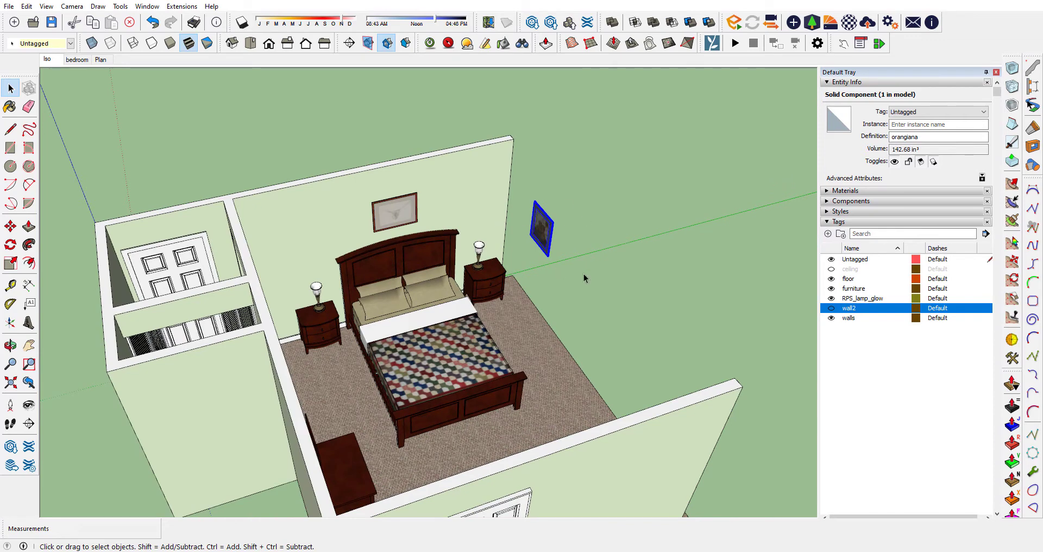
{"action": "right_click", "coordinate": [546, 219]}
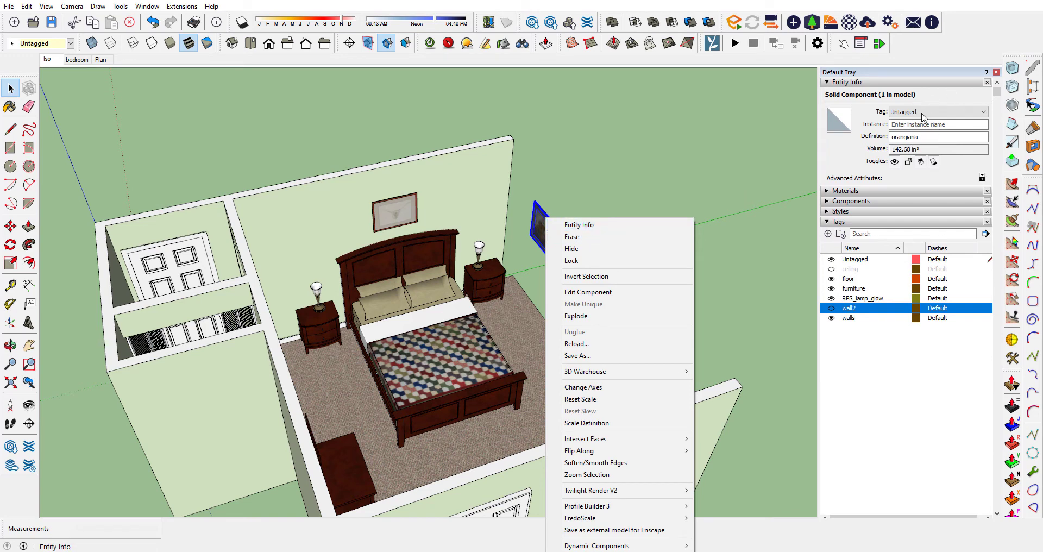
{"action": "left_click", "coordinate": [724, 170]}
{"action": "left_click", "coordinate": [722, 179]}
Nest the orangiana picture inside the wall2 component within the walls hierarchy
{"action": "left_click", "coordinate": [826, 83]}
{"action": "left_click", "coordinate": [826, 124]}
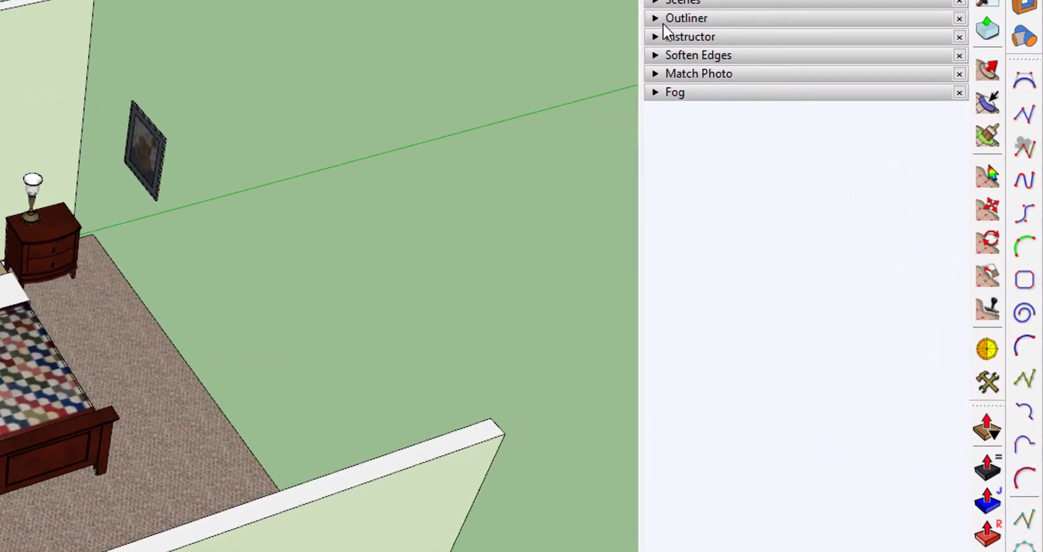
{"action": "left_click", "coordinate": [663, 23]}
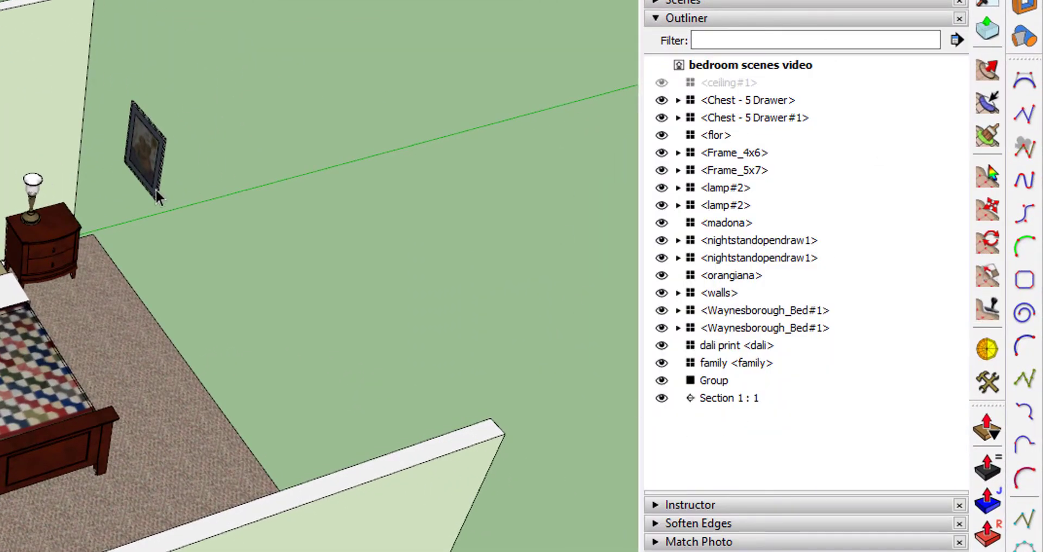
{"action": "left_click", "coordinate": [726, 276]}
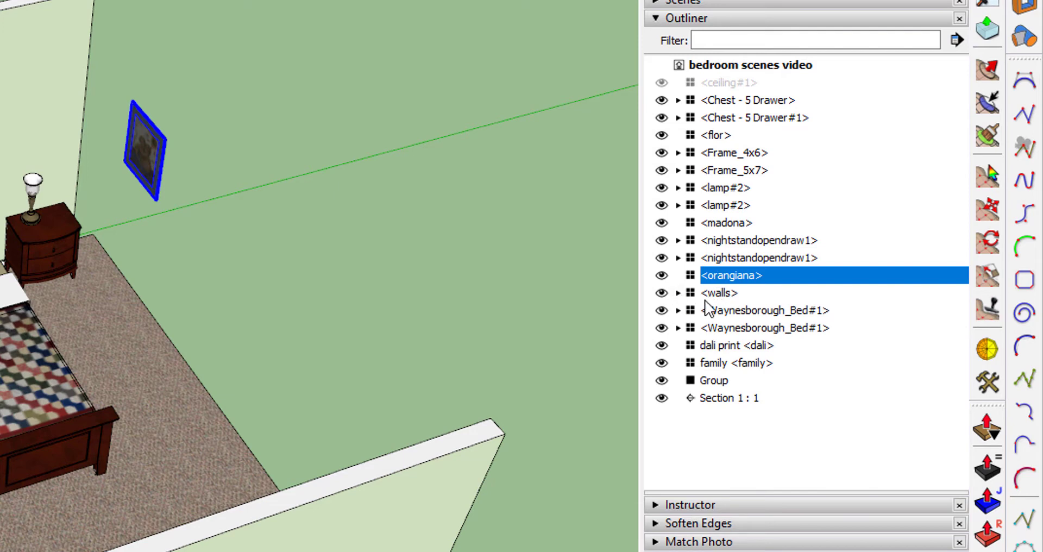
{"action": "left_click", "coordinate": [678, 293]}
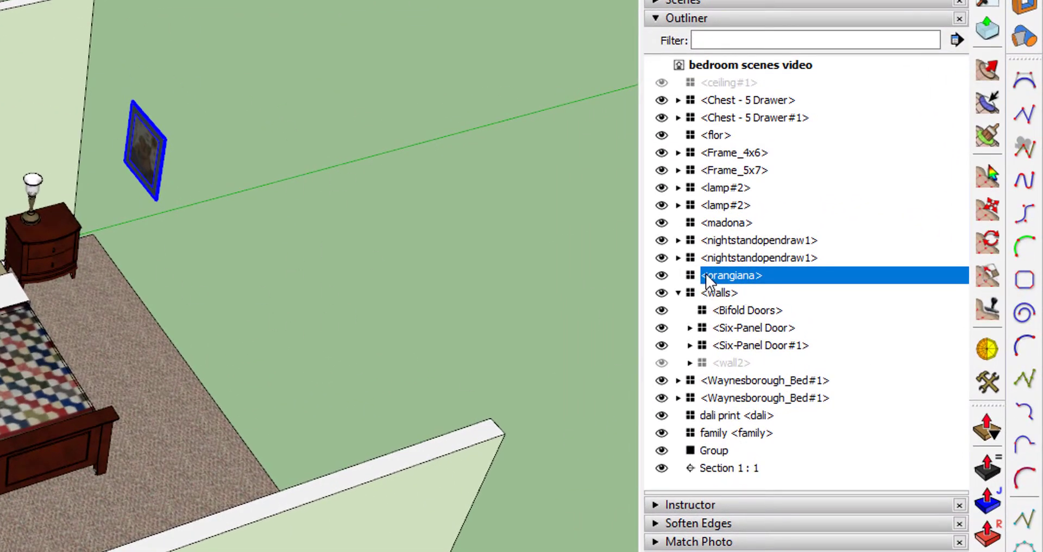
{"action": "left_click_drag", "start_coordinate": [731, 276], "coordinate": [738, 310]}
{"action": "left_click_drag", "start_coordinate": [737, 368], "coordinate": [738, 368]}
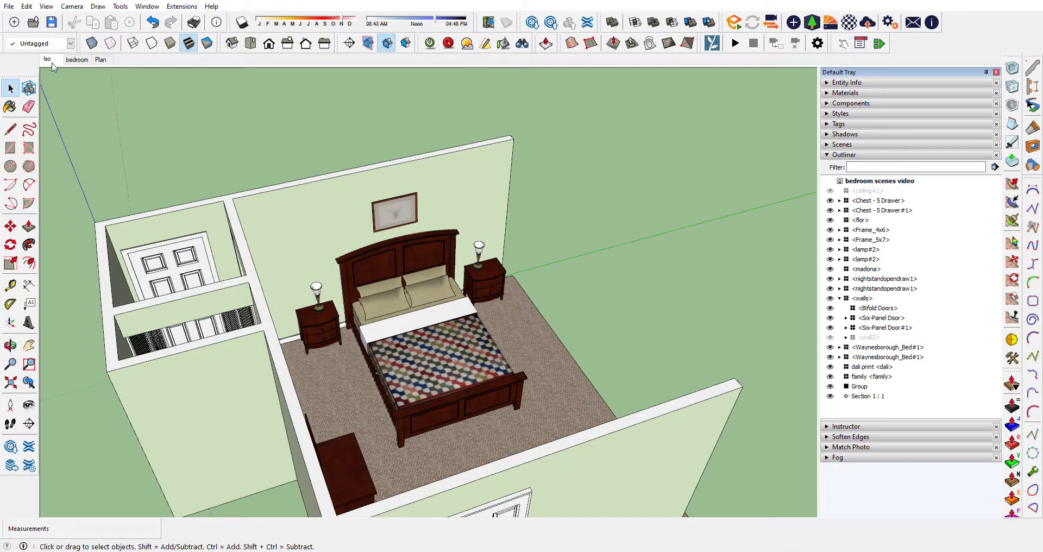
Recall the Iso scene and view the picture and window wall from across the room
{"action": "left_click", "coordinate": [49, 60]}
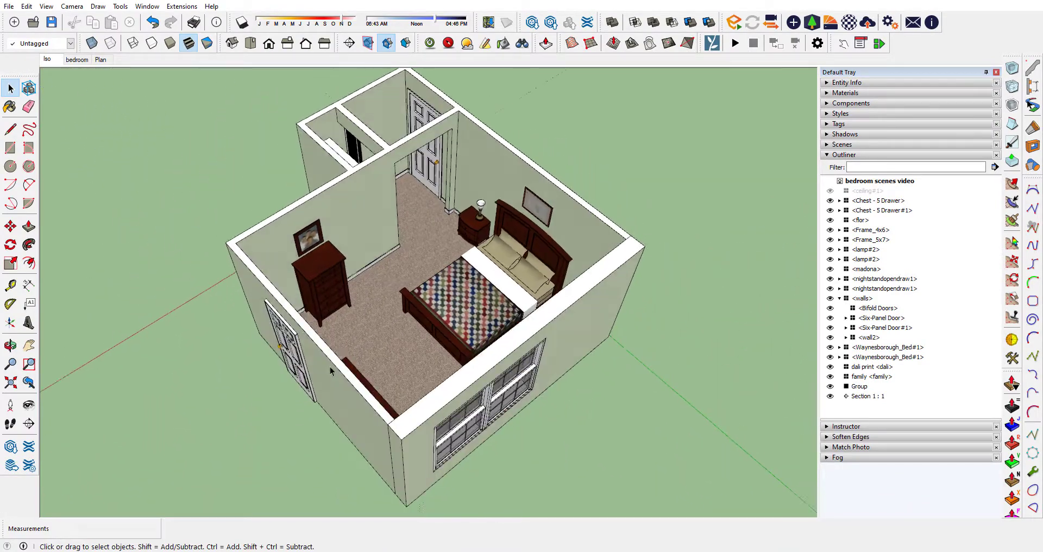
{"action": "middle_click_drag", "start_coordinate": [328, 371], "coordinate": [885, 268]}
{"action": "key", "text": "space"}
{"action": "scroll", "coordinate": [469, 159], "scroll_direction": "up", "scroll_amount": 5}
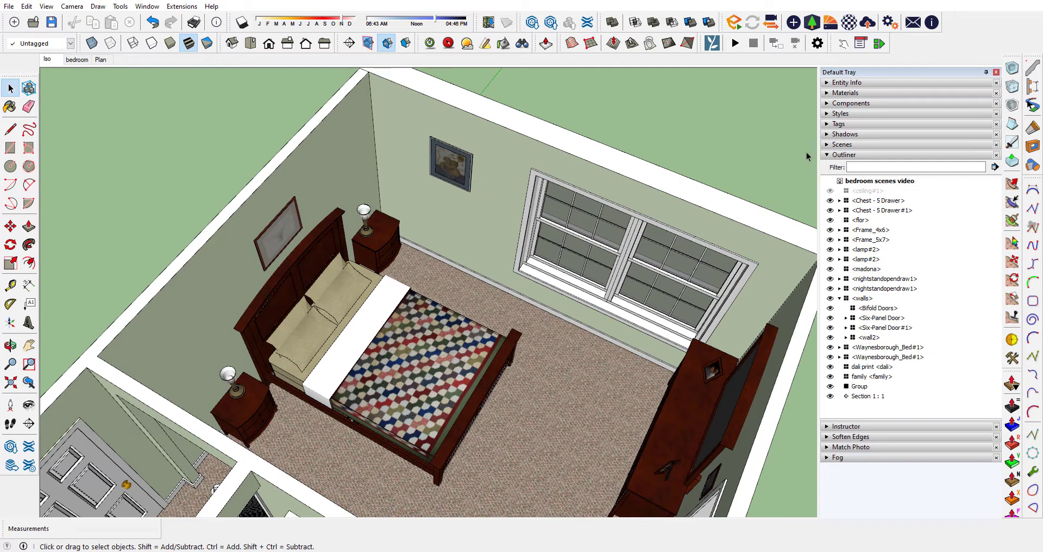
Test the tags by hiding and showing the furniture, followed by hiding and showing wall2
{"action": "left_click", "coordinate": [826, 156]}
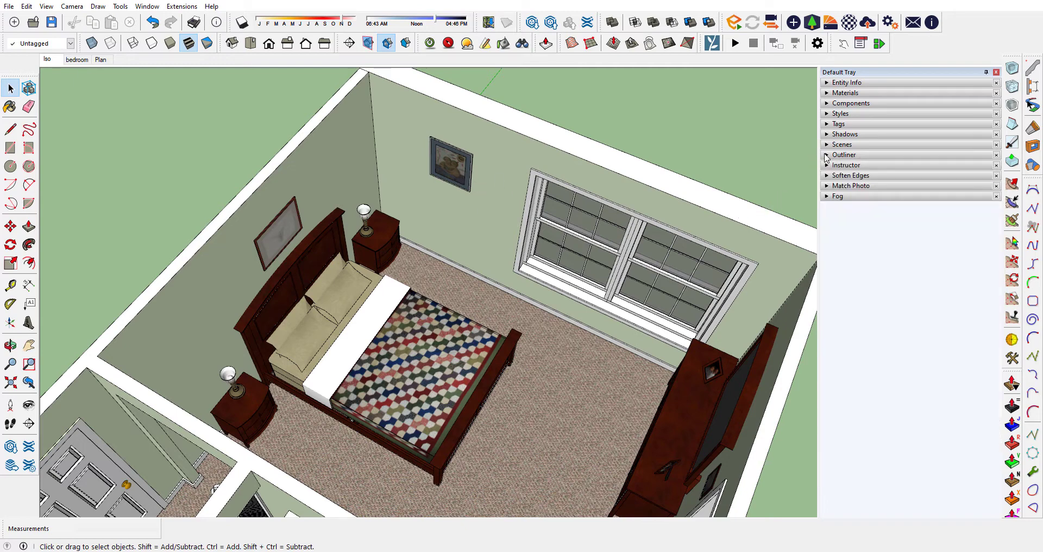
{"action": "left_click", "coordinate": [839, 124]}
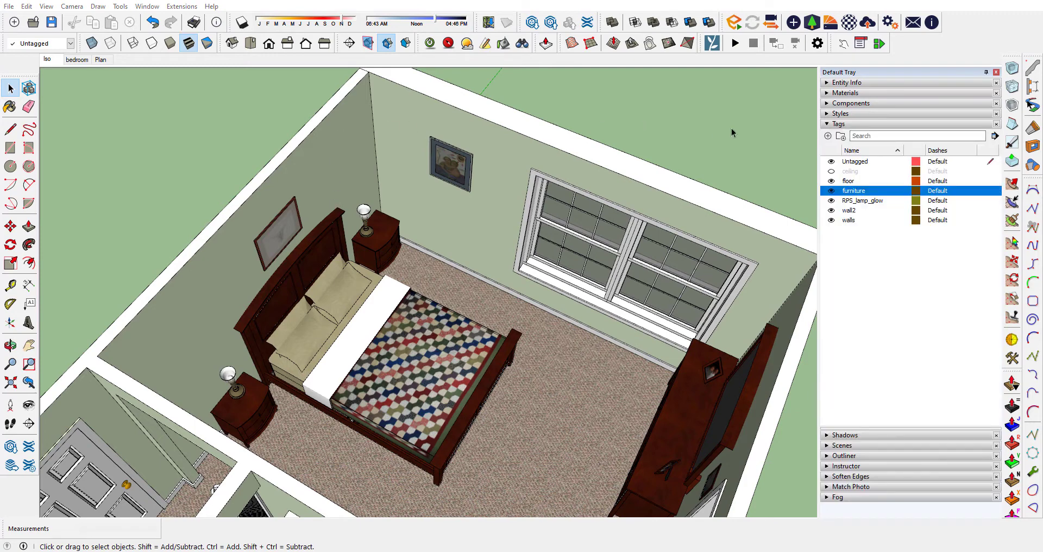
{"action": "left_click", "coordinate": [831, 192]}
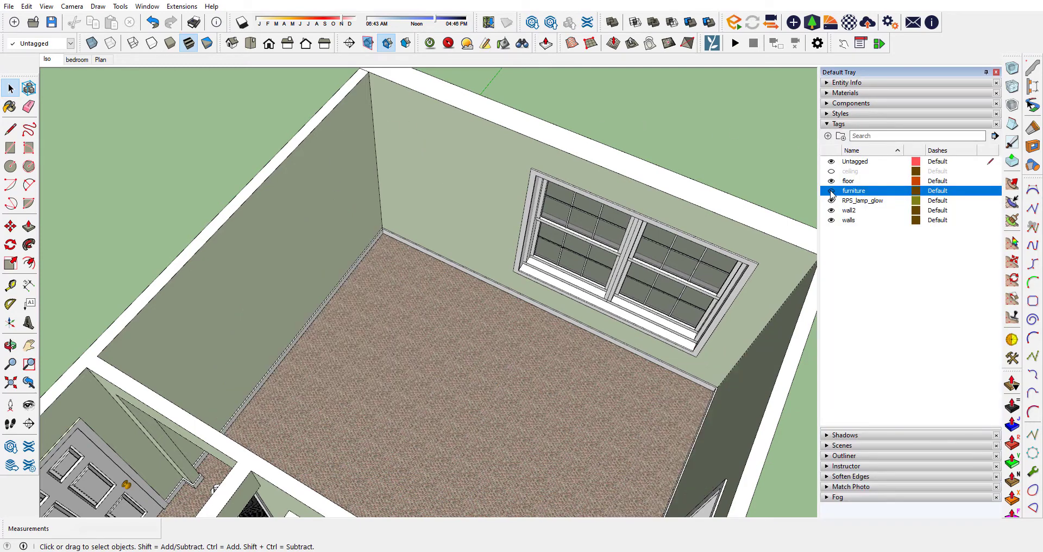
{"action": "left_click", "coordinate": [831, 191]}
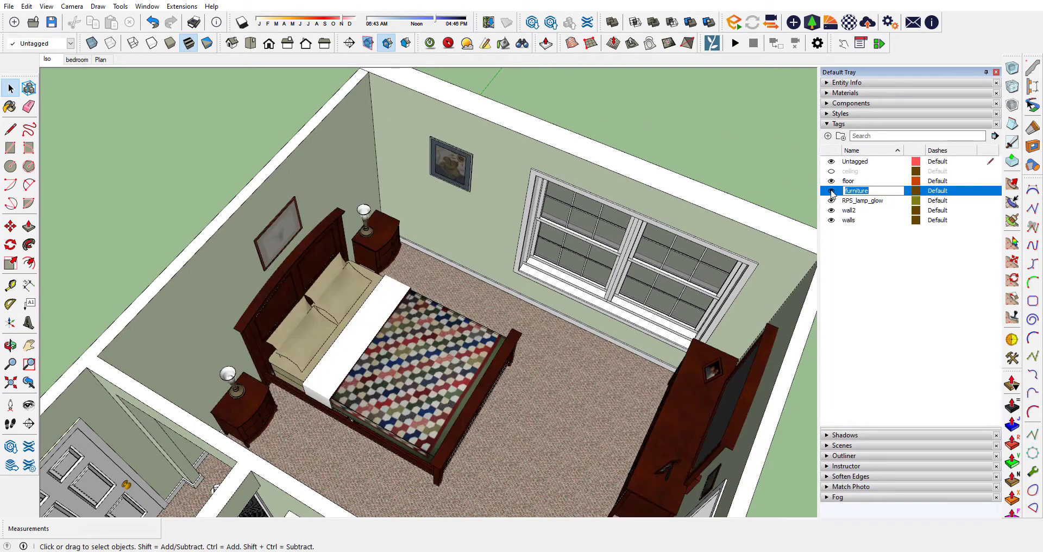
{"action": "left_click", "coordinate": [831, 211]}
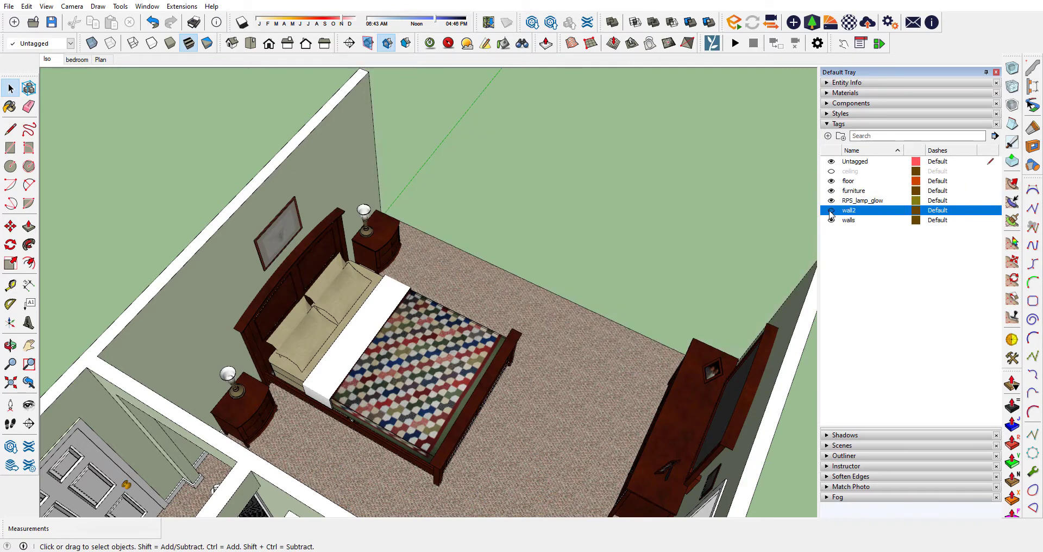
{"action": "left_click", "coordinate": [832, 211]}
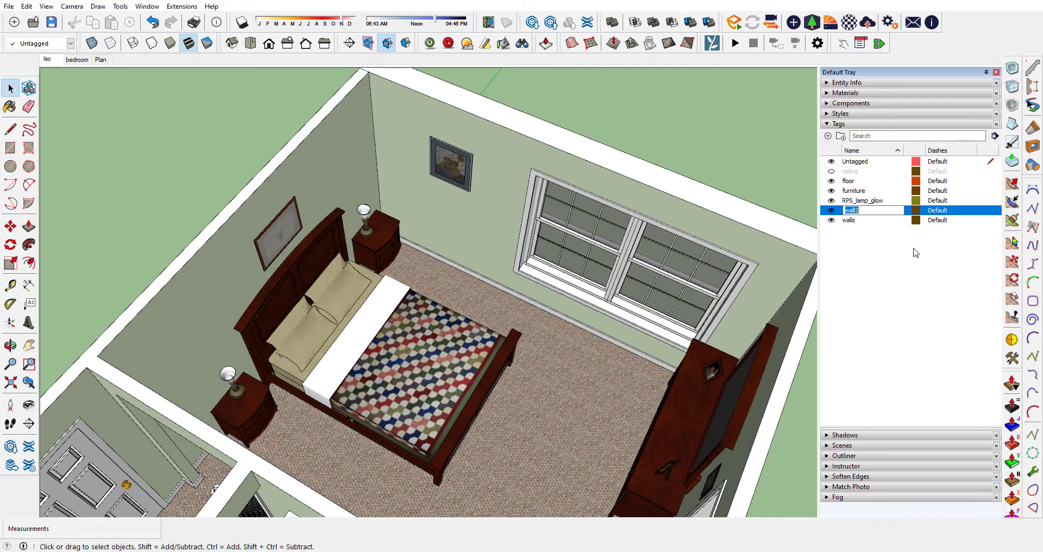
Hide the wall2 tag and switch to the back view looking into the bedroom through the missing wall
{"action": "left_click", "coordinate": [912, 268]}
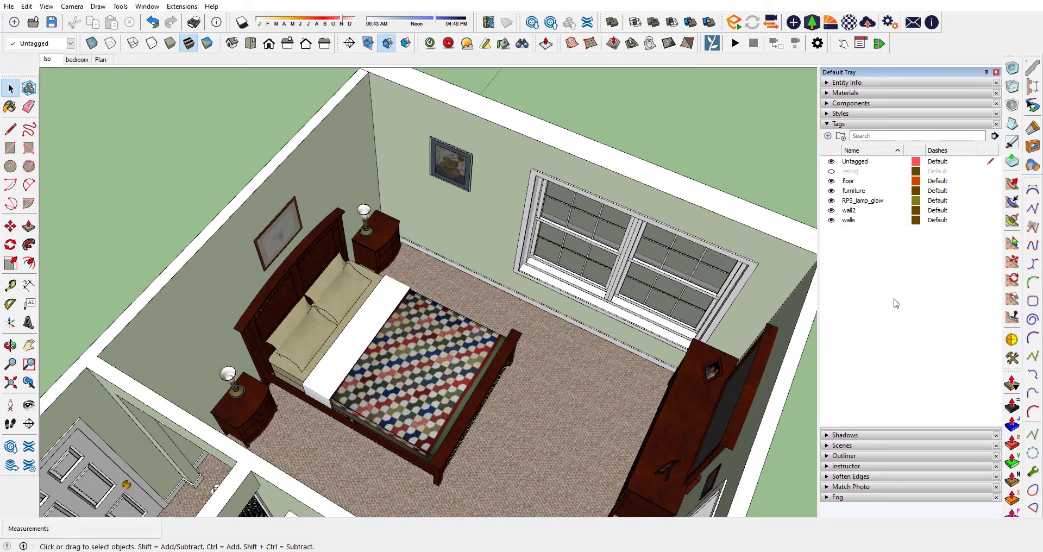
{"action": "left_click", "coordinate": [831, 211]}
{"action": "middle_click_drag", "start_coordinate": [596, 211], "coordinate": [342, 155]}
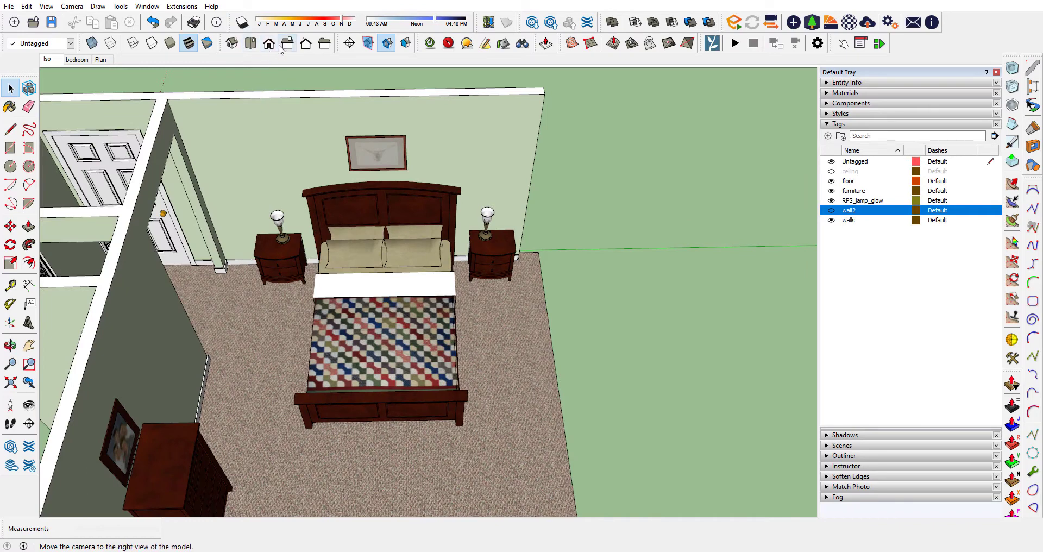
{"action": "left_click", "coordinate": [306, 43]}
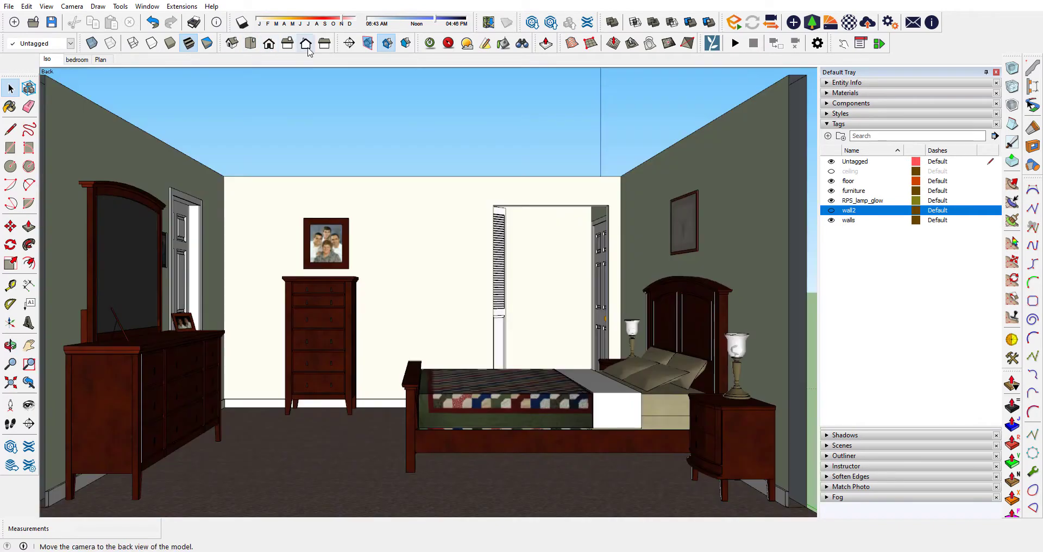
{"action": "scroll", "coordinate": [347, 214], "scroll_direction": "down", "scroll_amount": 3}
{"action": "middle_click_drag", "start_coordinate": [347, 213], "coordinate": [418, 290]}
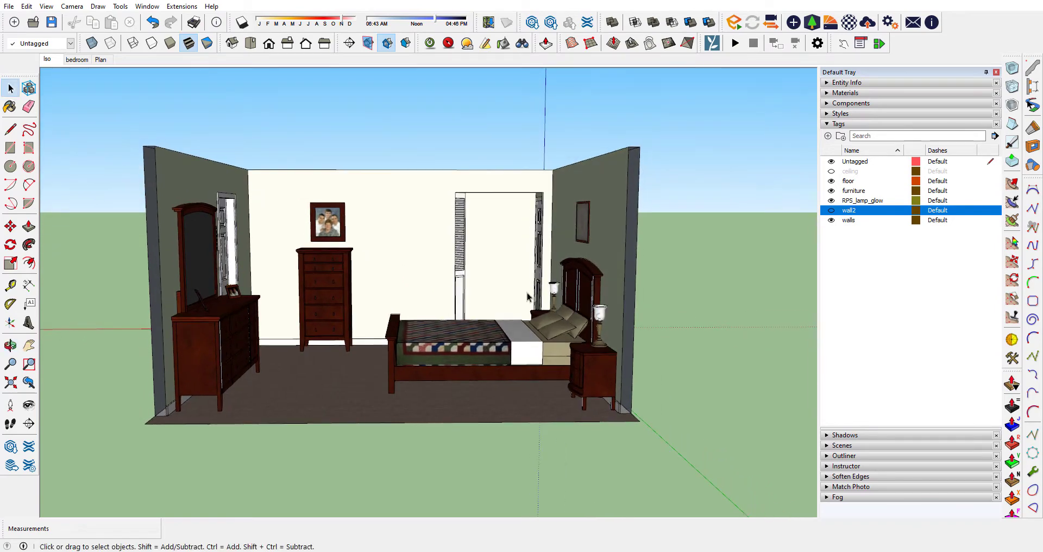
Show the ceiling tag and save the current view as a new scene named Side
{"action": "left_click", "coordinate": [831, 171]}
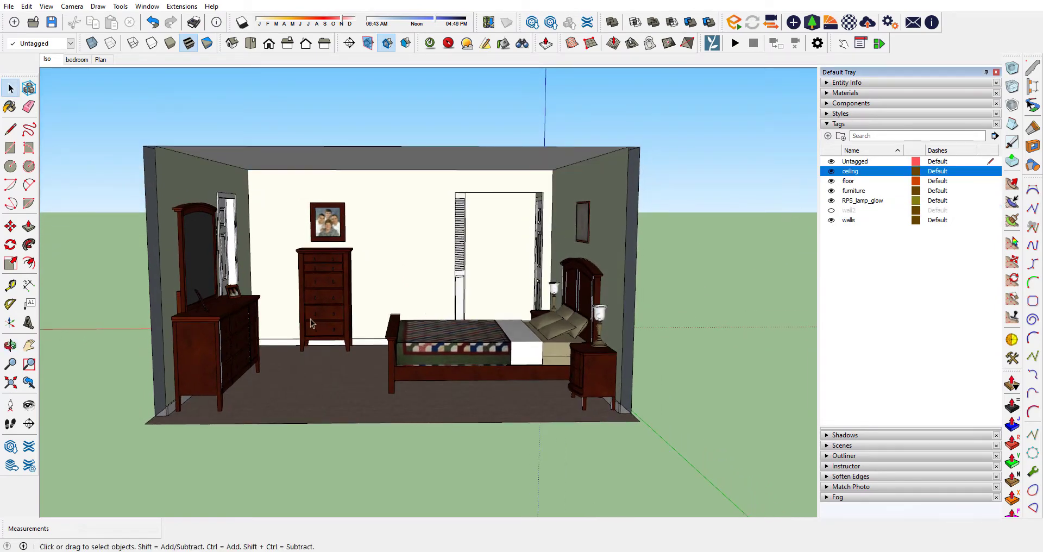
{"action": "scroll", "coordinate": [311, 318], "scroll_direction": "up", "scroll_amount": 3}
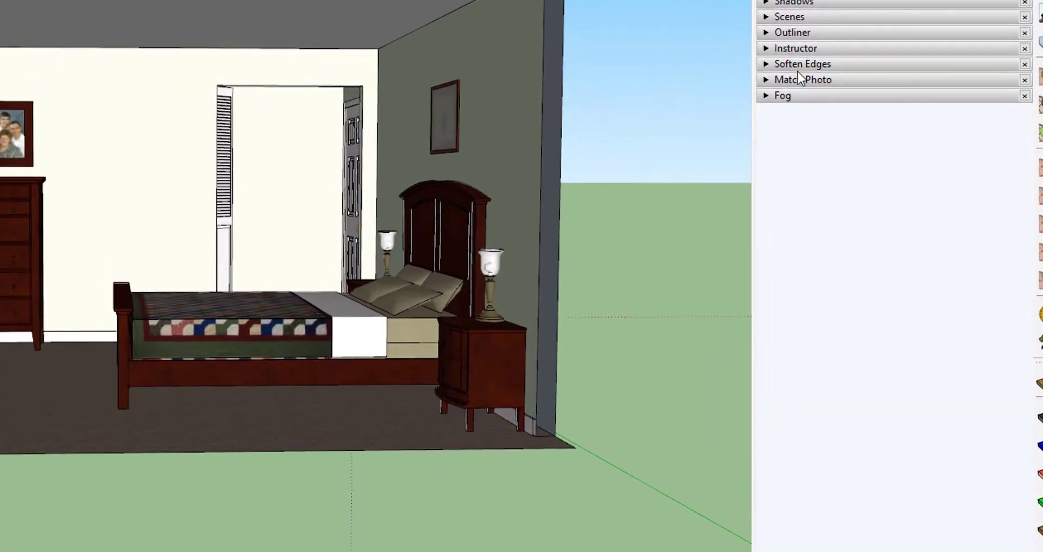
{"action": "left_click", "coordinate": [783, 12]}
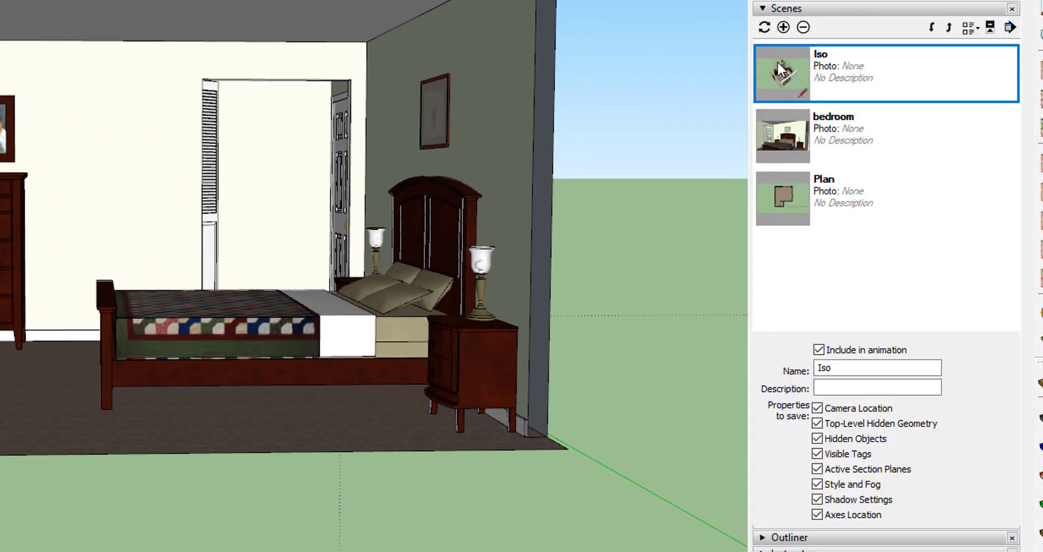
{"action": "left_click", "coordinate": [783, 28]}
{"action": "left_click_drag", "start_coordinate": [878, 368], "coordinate": [787, 367]}
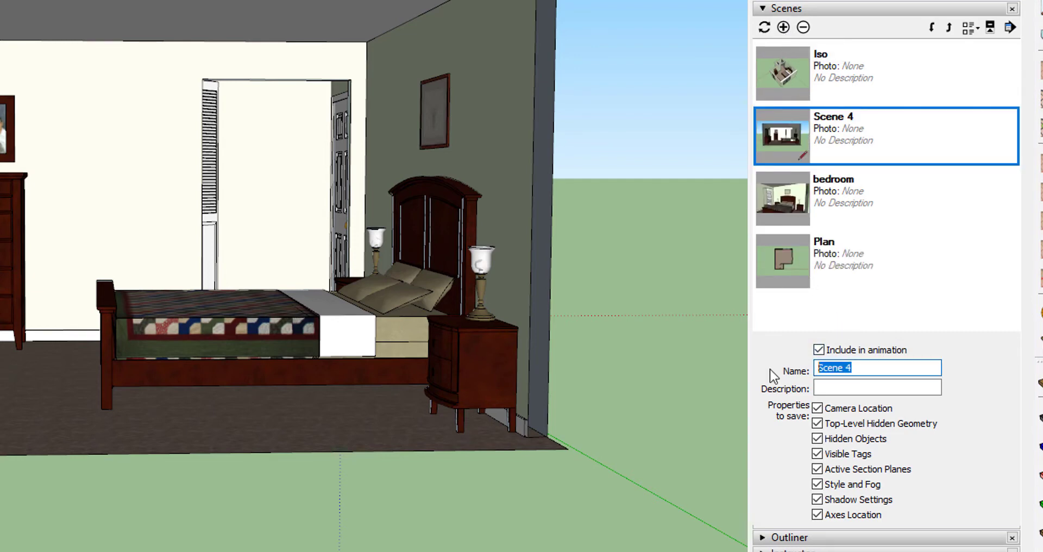
{"action": "key", "text": "BackSpace"}
{"action": "type", "text": "Side"}
{"action": "key", "text": "Tab"}
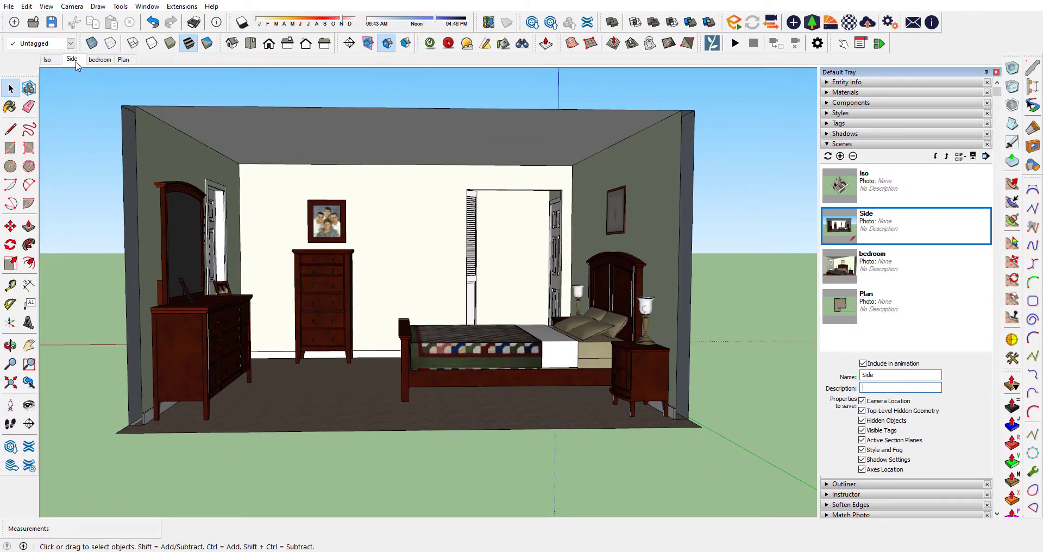
Recall the Iso, bedroom and Plan scenes to check how each one displays the model
{"action": "left_click", "coordinate": [50, 61]}
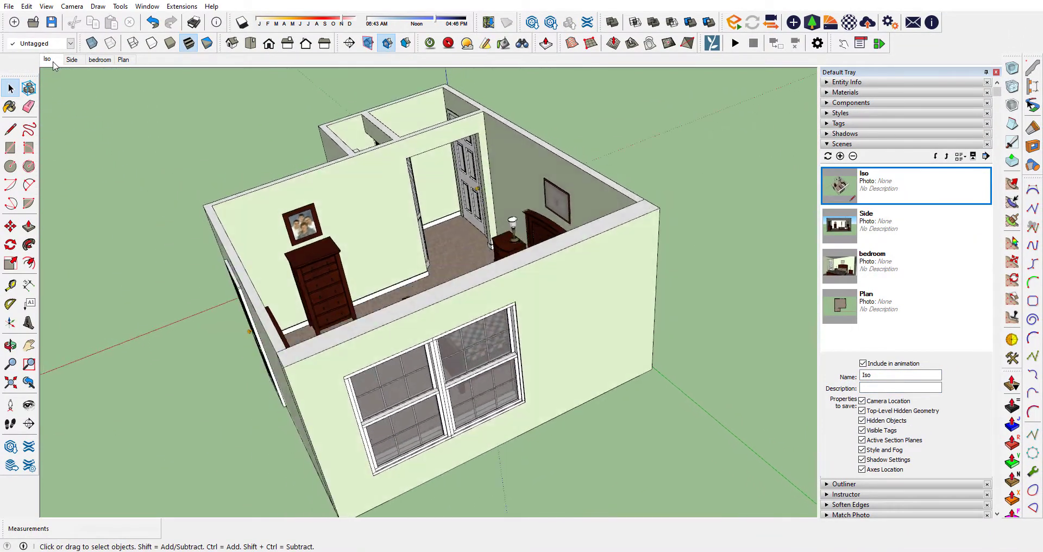
{"action": "left_click", "coordinate": [106, 62]}
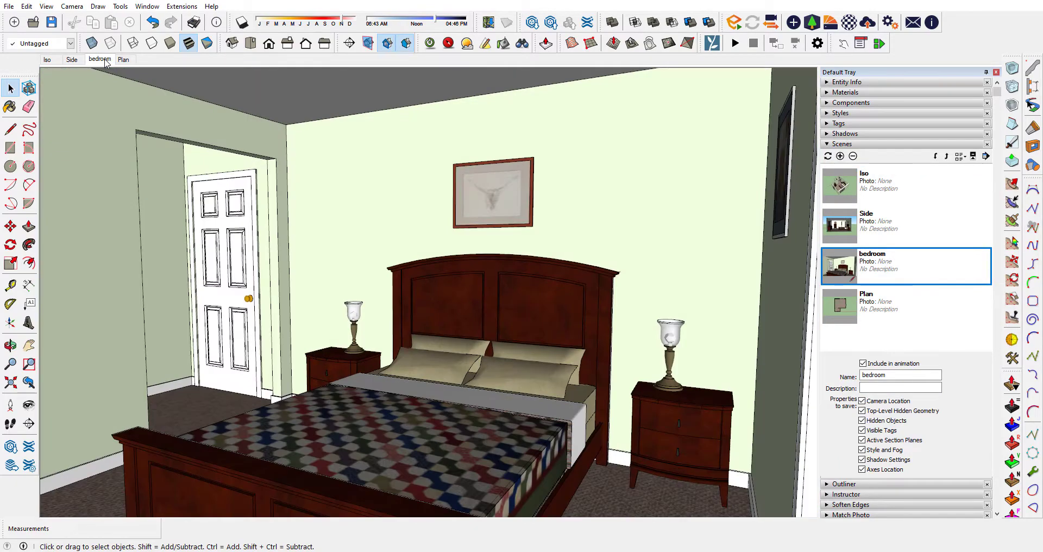
{"action": "left_click", "coordinate": [129, 61]}
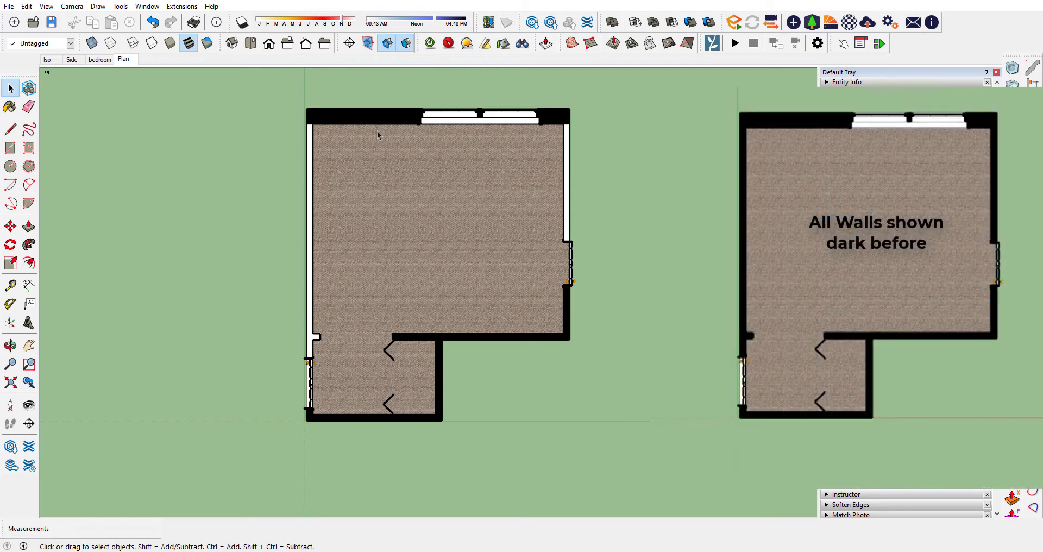
Recall the Side scene and inspect the exposed ends of the two side walls
{"action": "left_click", "coordinate": [72, 59]}
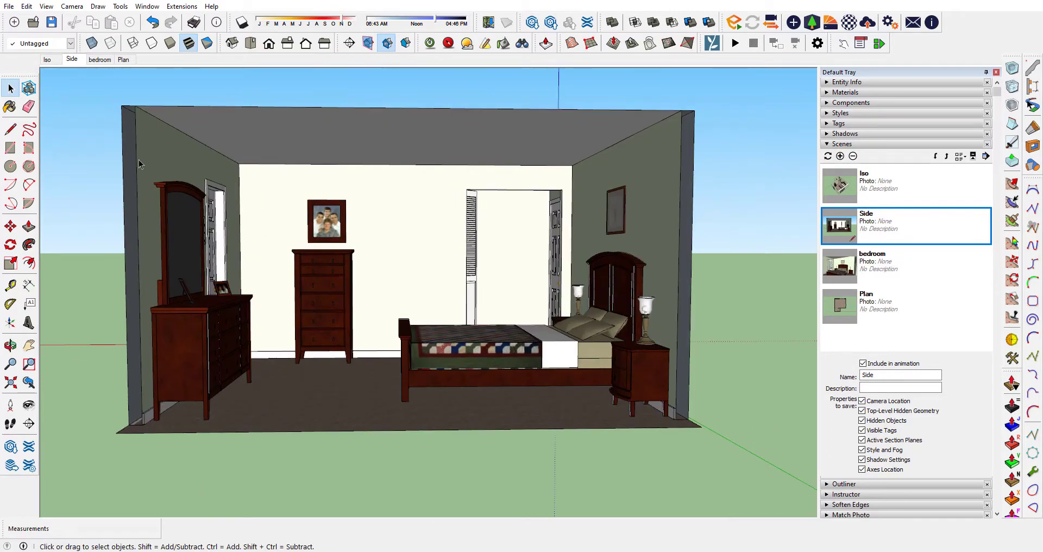
{"action": "middle_click_drag", "start_coordinate": [139, 393], "coordinate": [616, 216]}
{"action": "middle_click_drag", "start_coordinate": [510, 431], "coordinate": [207, 340]}
{"action": "middle_click_drag", "start_coordinate": [335, 296], "coordinate": [535, 299]}
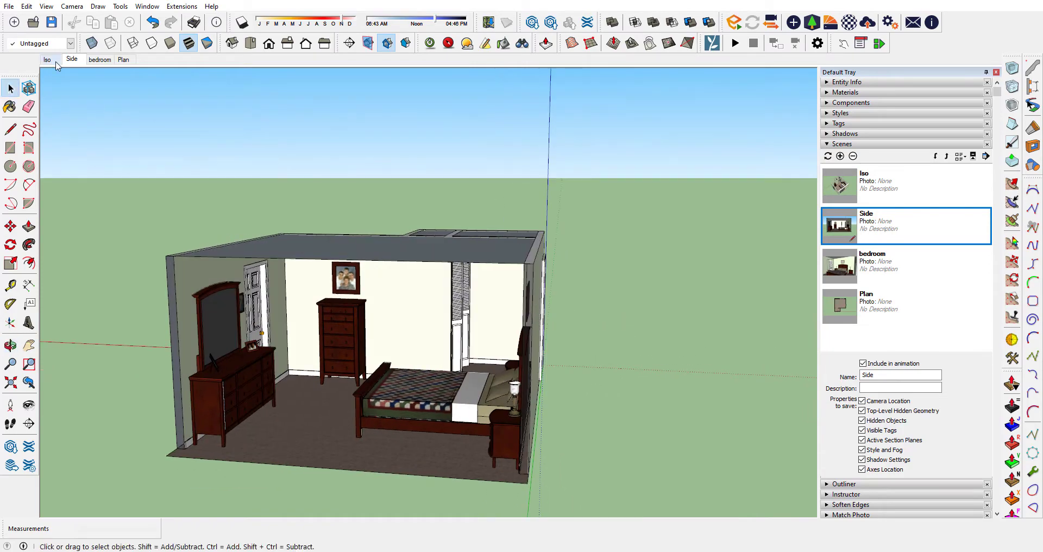
Recall the Plan scene and examine which cut walls are filled dark and which are left unfilled
{"action": "left_click", "coordinate": [123, 59]}
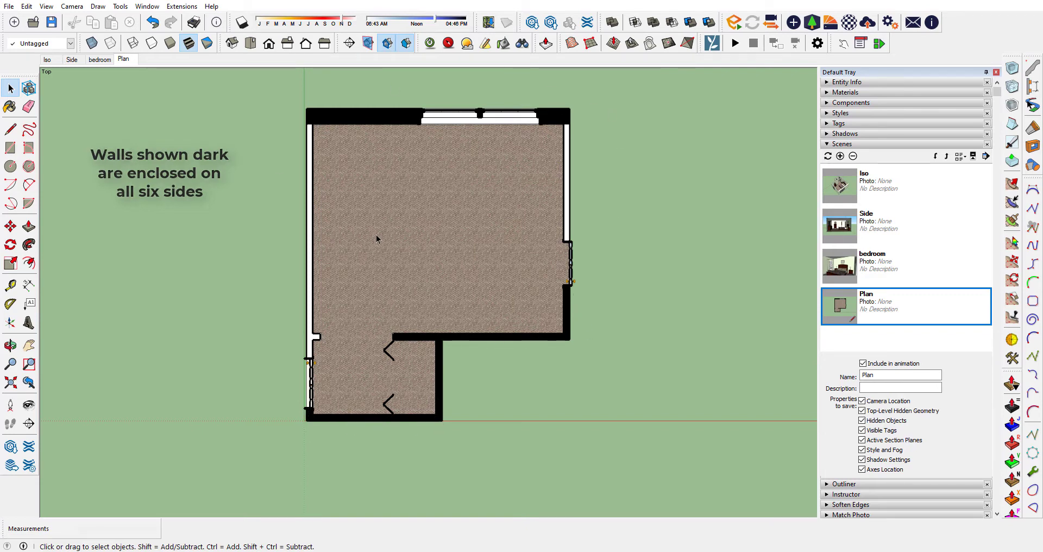
{"action": "middle_click_drag", "start_coordinate": [291, 205], "coordinate": [585, 205]}
{"action": "left_click", "coordinate": [124, 58]}
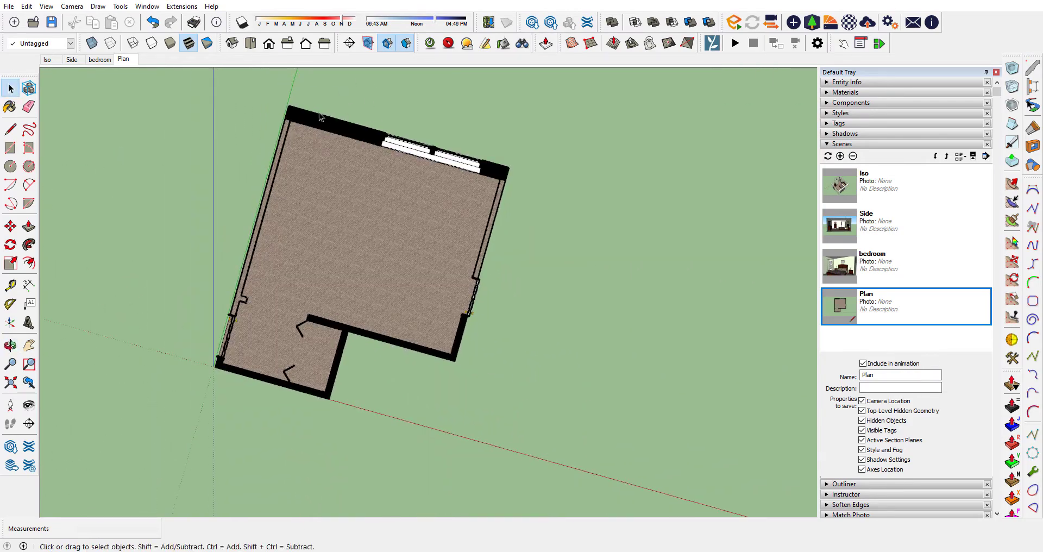
{"action": "scroll", "coordinate": [319, 119], "scroll_direction": "up", "scroll_amount": 3}
{"action": "middle_click_drag", "start_coordinate": [318, 115], "coordinate": [136, 177]}
{"action": "scroll", "coordinate": [581, 235], "scroll_direction": "down", "scroll_amount": 3}
{"action": "left_click", "coordinate": [124, 59]}
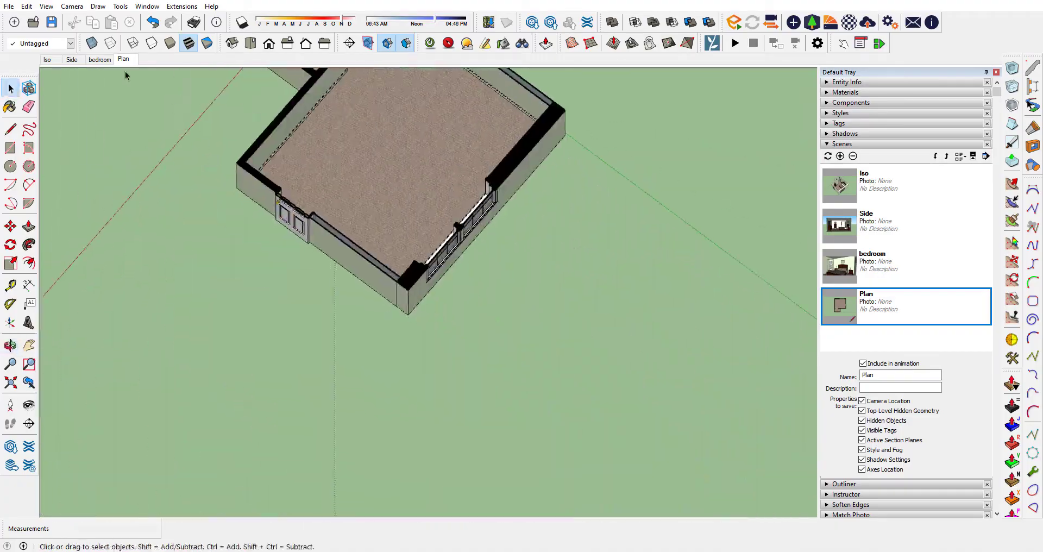
Recall the Side scene and open the walls group for editing
{"action": "left_click", "coordinate": [71, 60]}
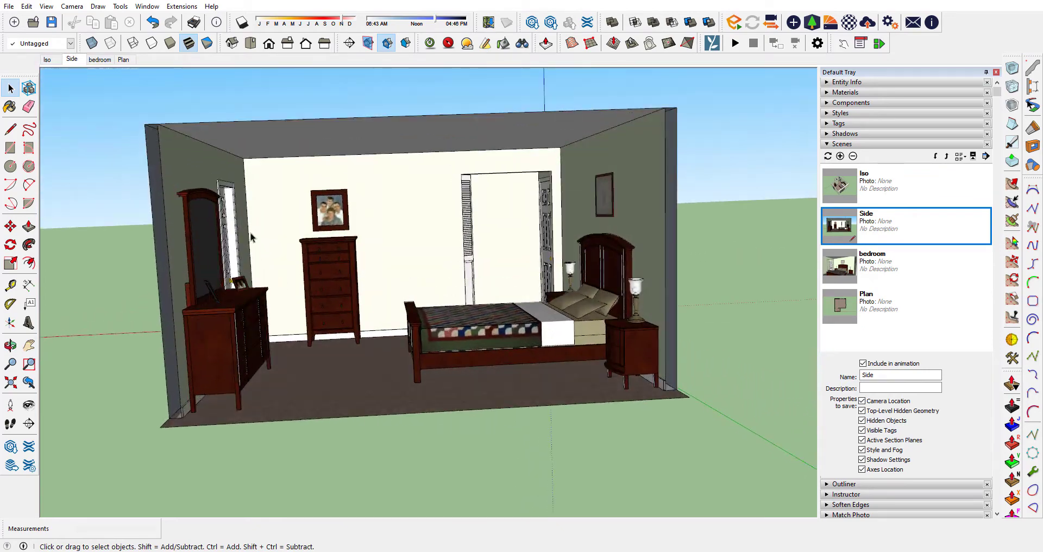
{"action": "middle_click_drag", "start_coordinate": [253, 239], "coordinate": [419, 296]}
{"action": "scroll", "coordinate": [422, 297], "scroll_direction": "up", "scroll_amount": 2}
{"action": "left_click", "coordinate": [423, 299]}
{"action": "double_click", "coordinate": [423, 298]}
{"action": "scroll", "coordinate": [415, 348], "scroll_direction": "down", "scroll_amount": 3}
{"action": "middle_click_drag", "start_coordinate": [414, 361], "coordinate": [226, 429]}
{"action": "scroll", "coordinate": [303, 421], "scroll_direction": "up", "scroll_amount": 5}
{"action": "scroll", "coordinate": [303, 421], "scroll_direction": "down", "scroll_amount": 3}
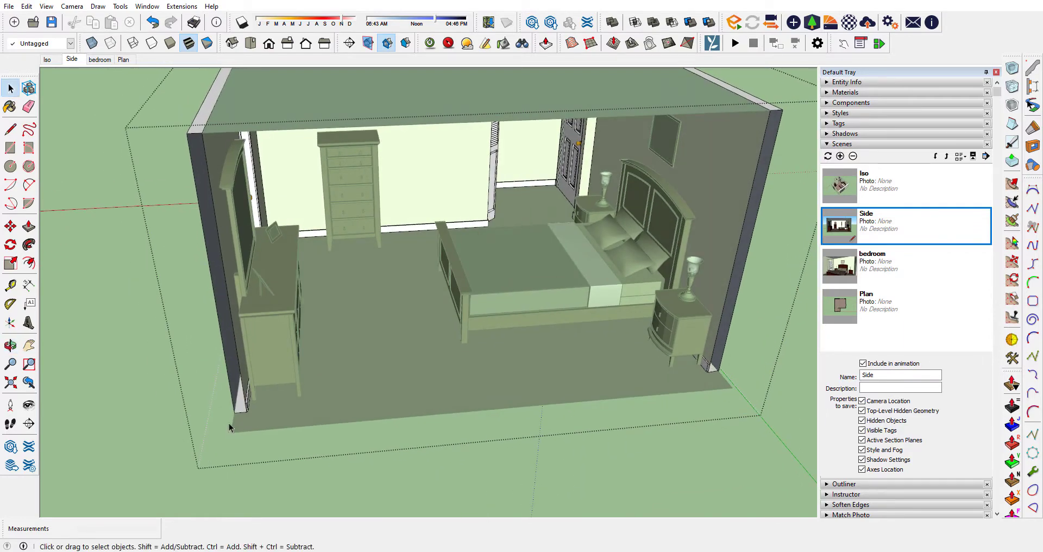
Close the open end of the wall behind the dresser with a face by tracing a line along its edge
{"action": "scroll", "coordinate": [203, 201], "scroll_direction": "up", "scroll_amount": 4}
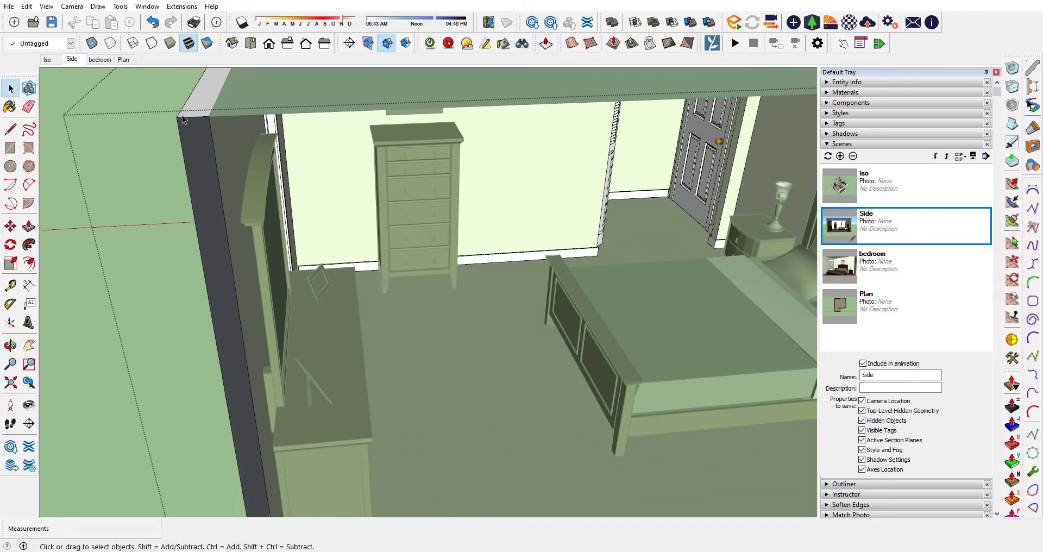
{"action": "scroll", "coordinate": [207, 126], "scroll_direction": "up", "scroll_amount": 1}
{"action": "key", "text": "l"}
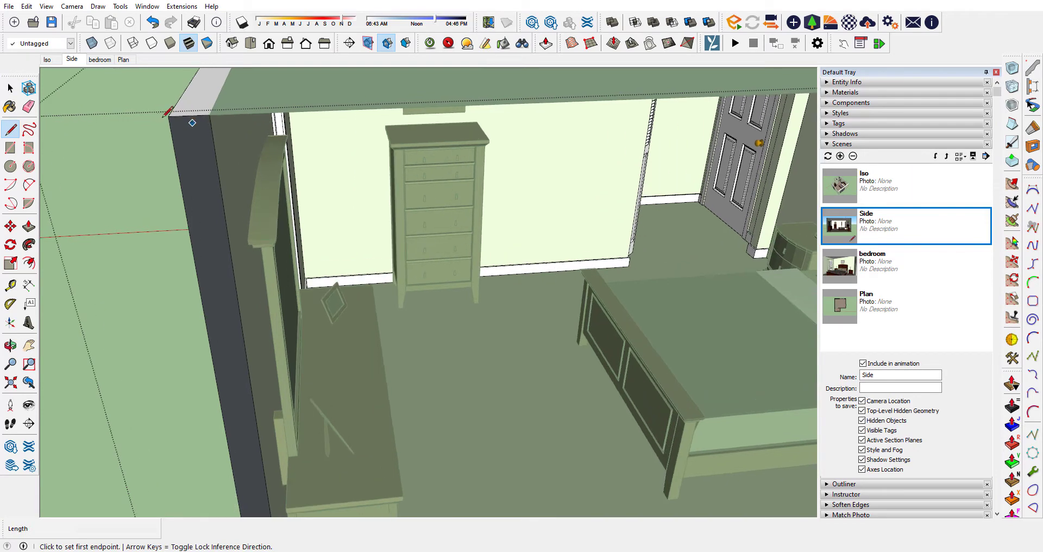
{"action": "middle_click_drag", "start_coordinate": [176, 114], "coordinate": [237, 190]}
{"action": "scroll", "coordinate": [255, 228], "scroll_direction": "down", "scroll_amount": 5}
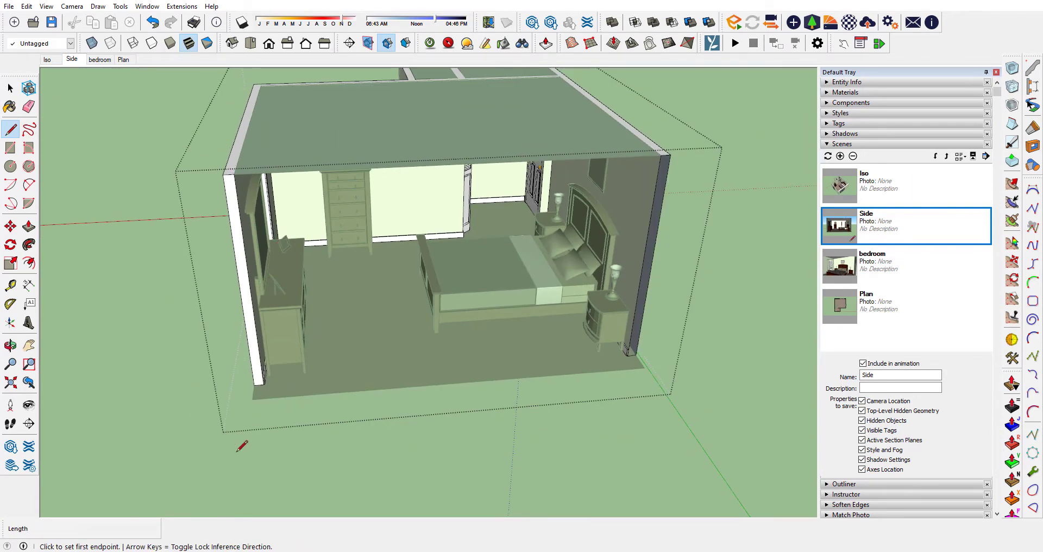
Cap the open end of the headboard wall with a rectangle about 4 1/16" by 8' between its opposite corners
{"action": "middle_click_drag", "start_coordinate": [225, 374], "coordinate": [267, 343]}
{"action": "middle_click_drag", "start_coordinate": [480, 375], "coordinate": [272, 326]}
{"action": "left_click", "coordinate": [31, 148]}
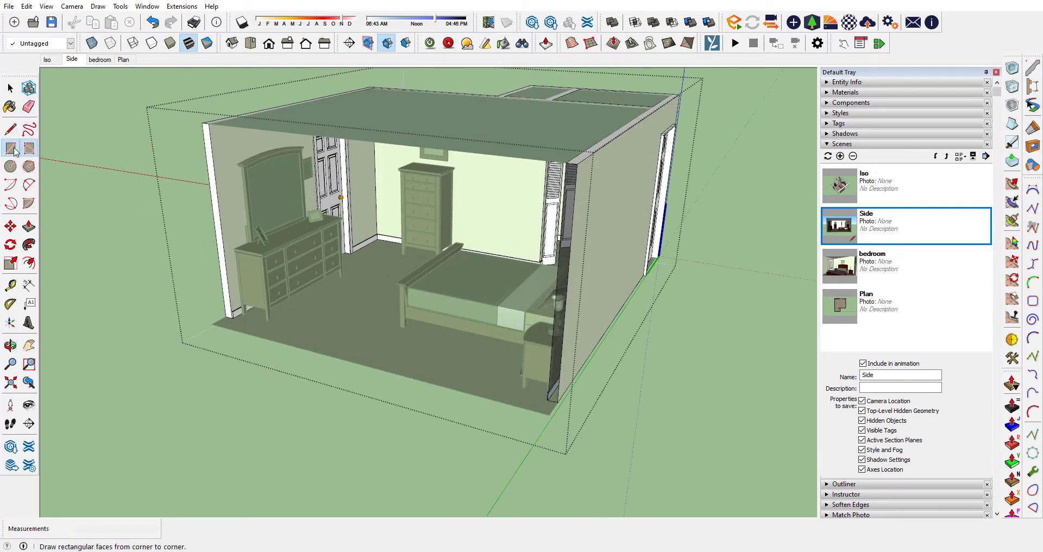
{"action": "left_click", "coordinate": [11, 147]}
{"action": "scroll", "coordinate": [566, 168], "scroll_direction": "up", "scroll_amount": 3}
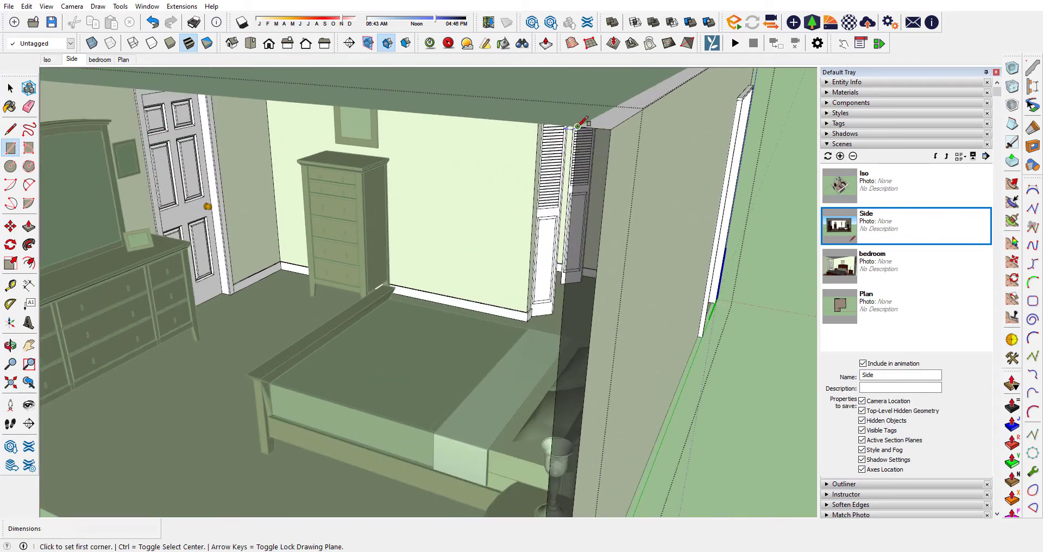
{"action": "left_click", "coordinate": [565, 131]}
{"action": "scroll", "coordinate": [565, 131], "scroll_direction": "down", "scroll_amount": 5}
{"action": "middle_click_drag", "start_coordinate": [565, 131], "coordinate": [570, 380]}
{"action": "scroll", "coordinate": [570, 453], "scroll_direction": "up", "scroll_amount": 5}
{"action": "scroll", "coordinate": [572, 451], "scroll_direction": "up", "scroll_amount": 3}
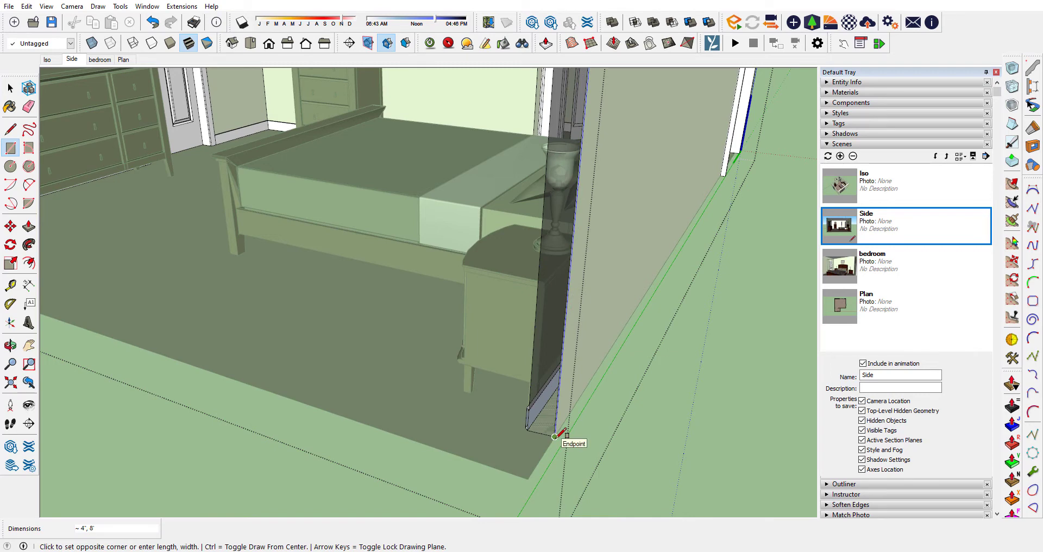
{"action": "scroll", "coordinate": [555, 436], "scroll_direction": "up", "scroll_amount": 5}
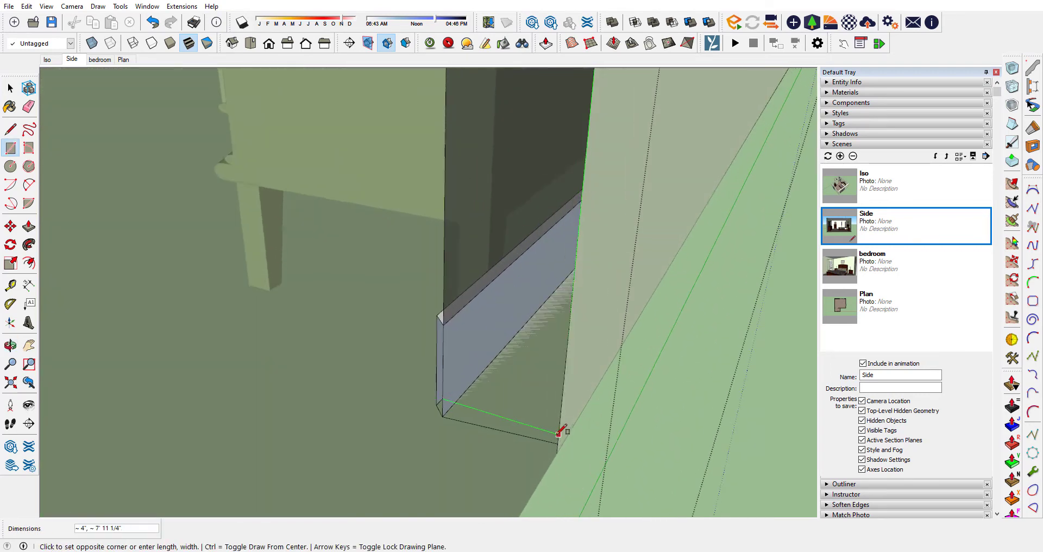
{"action": "scroll", "coordinate": [560, 432], "scroll_direction": "down", "scroll_amount": 3}
{"action": "left_click", "coordinate": [719, 368]}
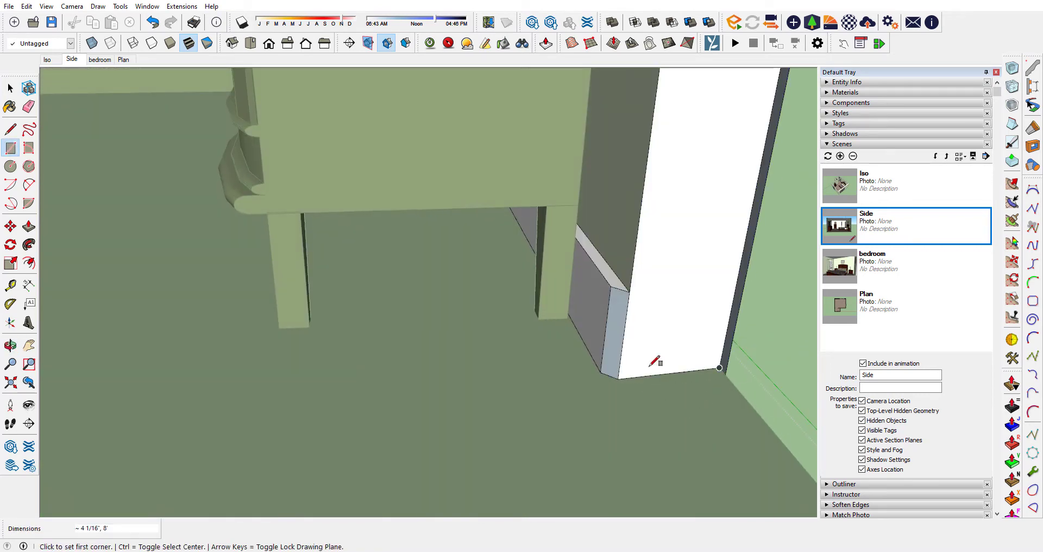
{"action": "scroll", "coordinate": [673, 369], "scroll_direction": "down", "scroll_amount": 10}
Check the capped wall ends and close the walls group
{"action": "key", "text": "space"}
{"action": "middle_click_drag", "start_coordinate": [200, 426], "coordinate": [560, 350]}
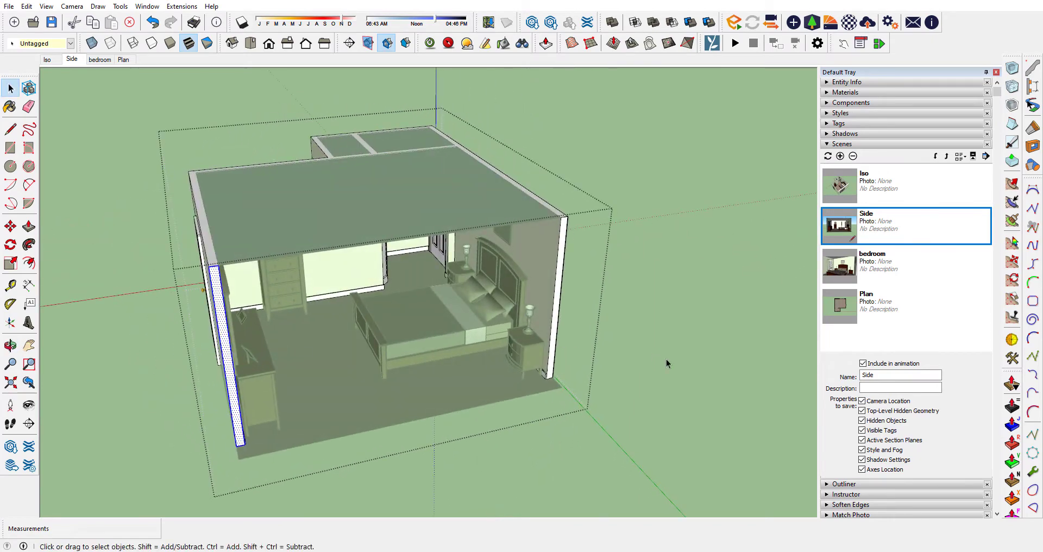
{"action": "left_click", "coordinate": [622, 391]}
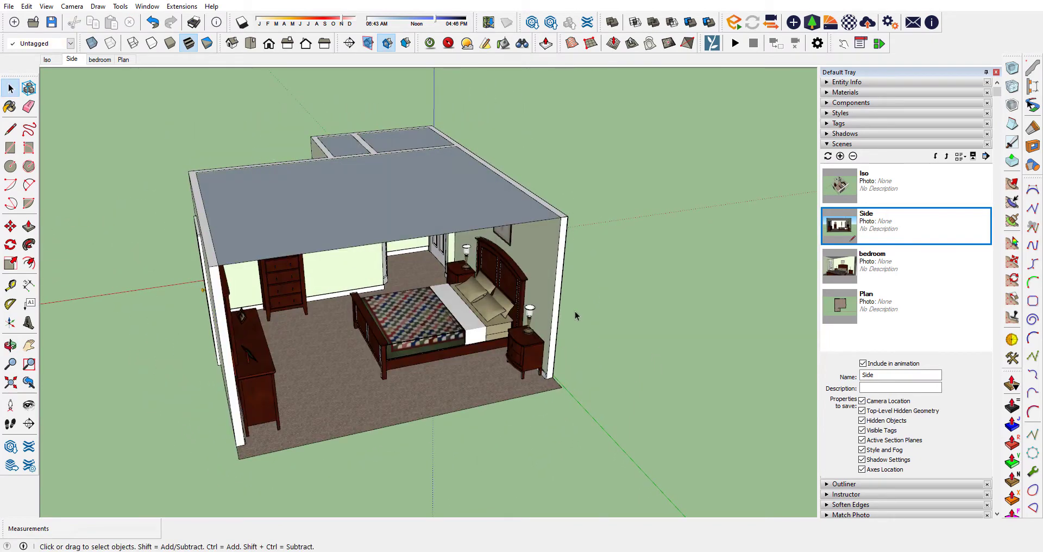
Recall the Plan, bedroom, Side and Iso scenes to check the model with the capped walls
{"action": "left_click", "coordinate": [124, 60]}
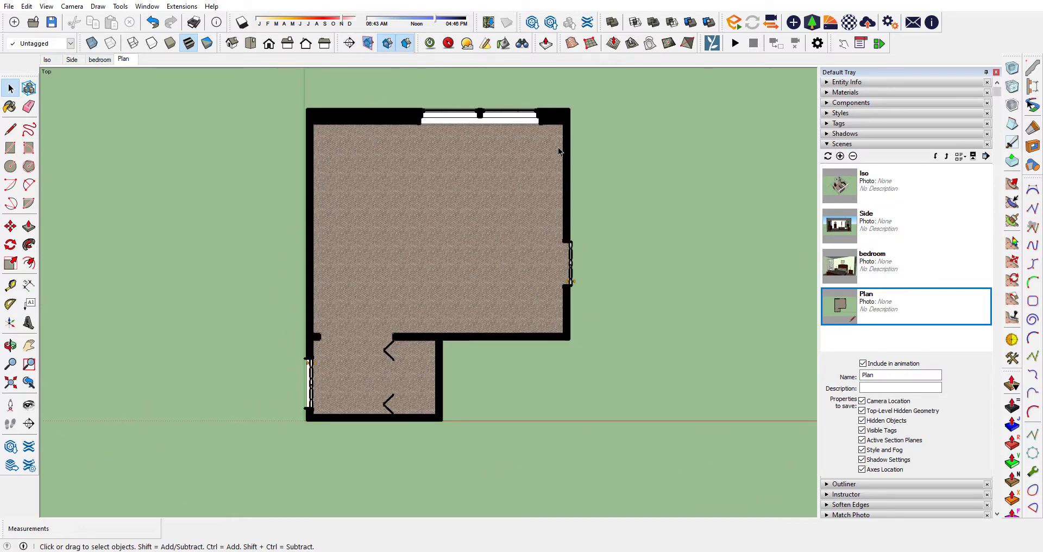
{"action": "left_click", "coordinate": [96, 62]}
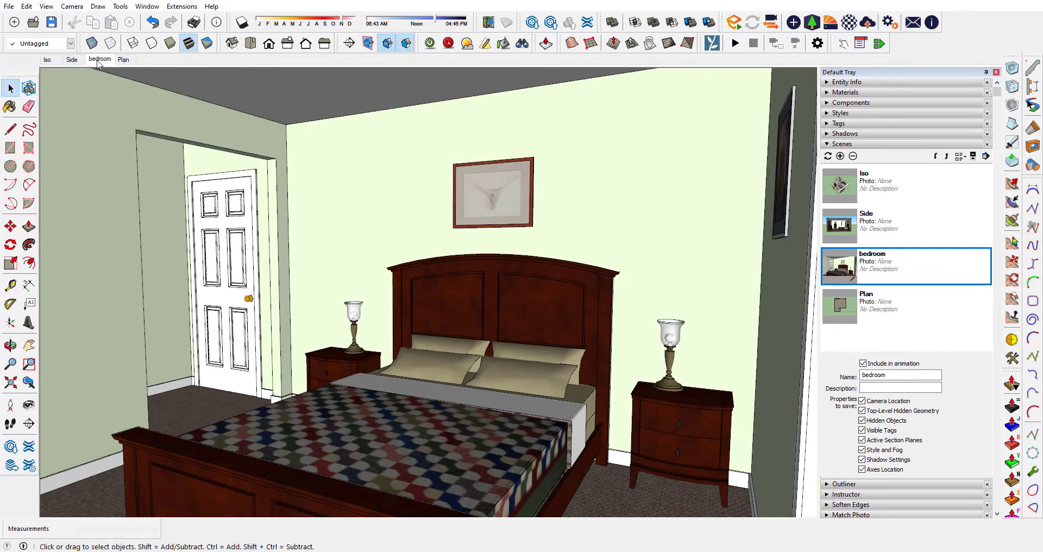
{"action": "left_click", "coordinate": [77, 63]}
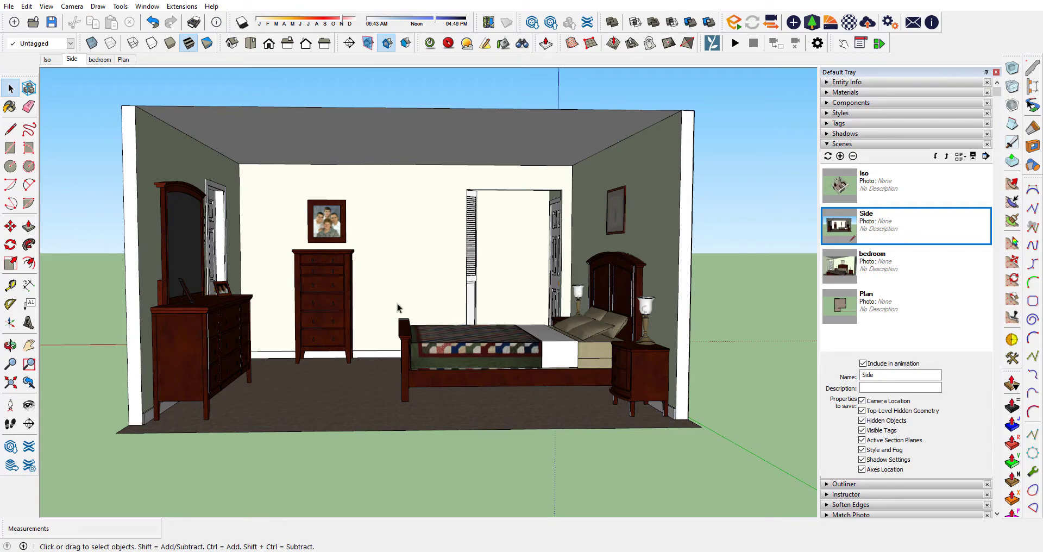
{"action": "left_click", "coordinate": [47, 61]}
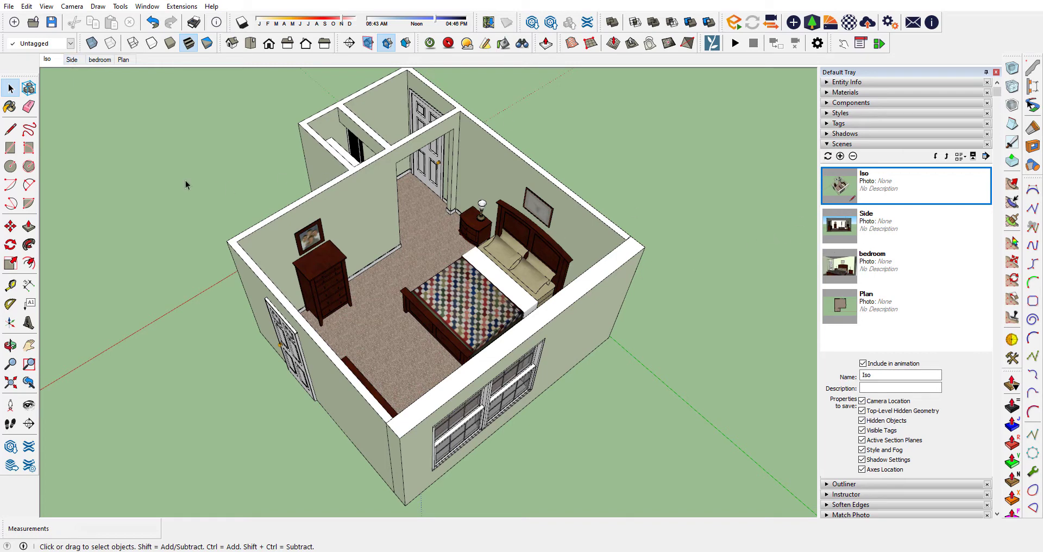
Recall the Plan scene and move it to the first place in the scene order
{"action": "left_click", "coordinate": [125, 61]}
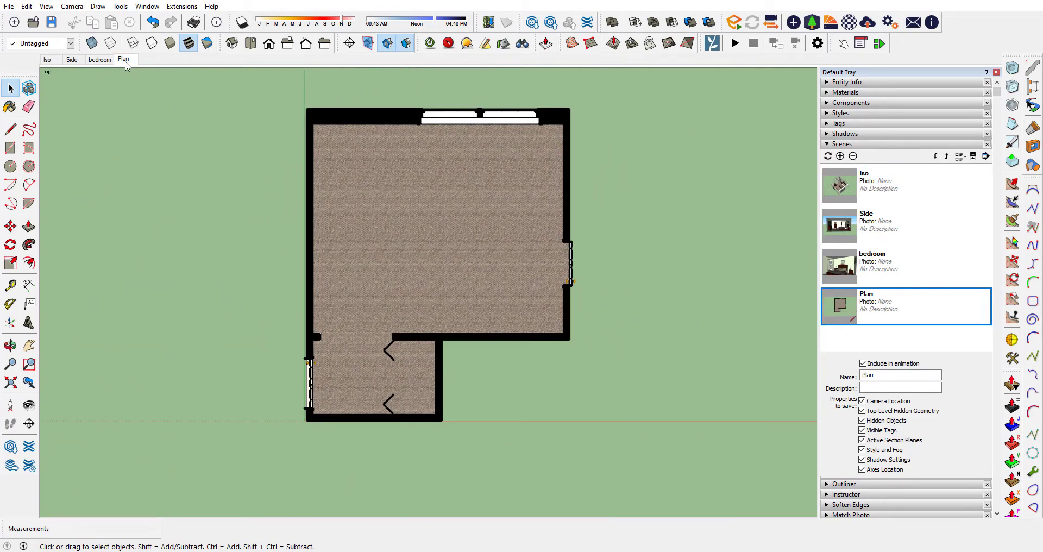
{"action": "left_click_drag", "start_coordinate": [124, 60], "coordinate": [48, 59]}
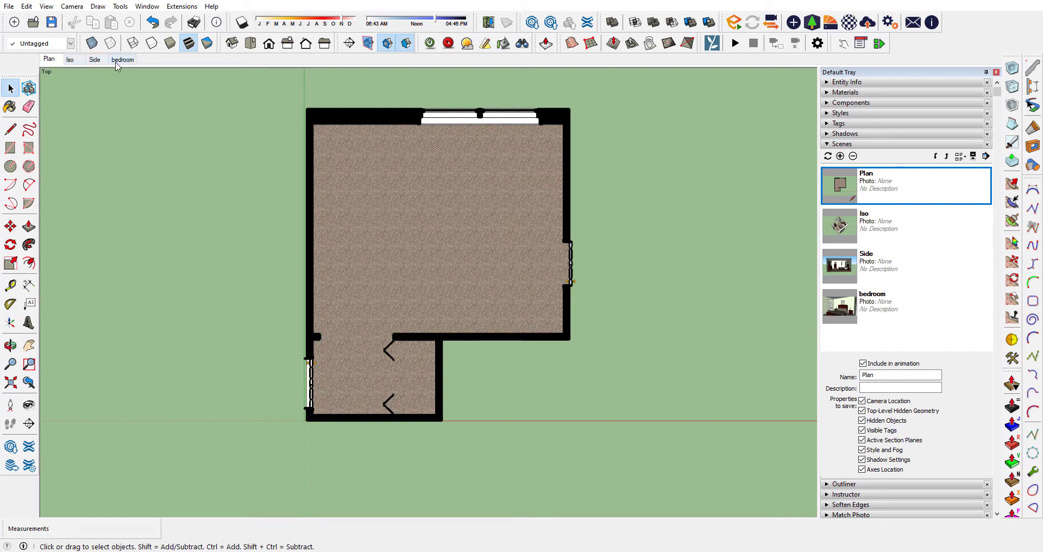
Recall the Side, bedroom, Iso and Plan scenes in turn to check their views
{"action": "left_click", "coordinate": [99, 64]}
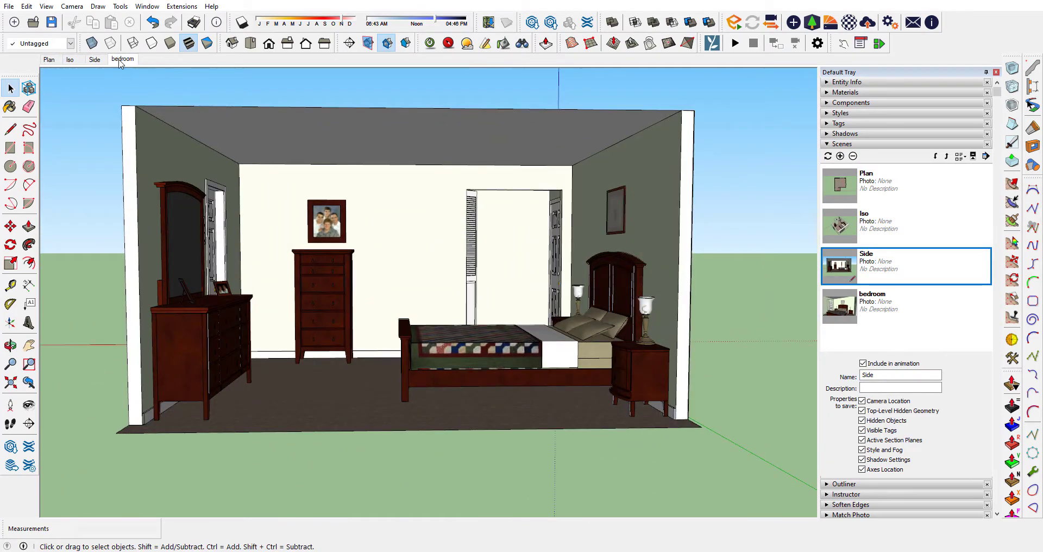
{"action": "left_click", "coordinate": [121, 61]}
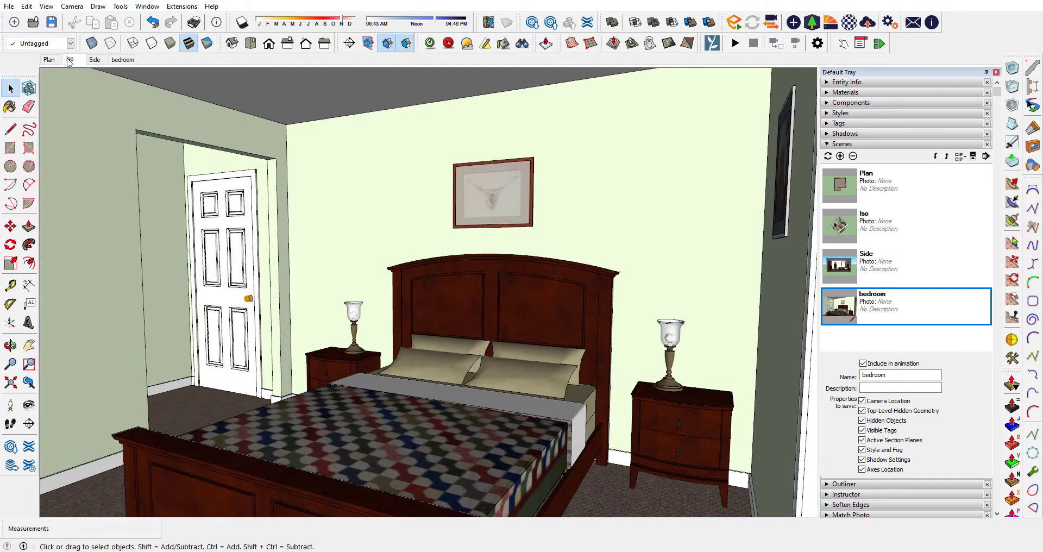
{"action": "left_click", "coordinate": [69, 60]}
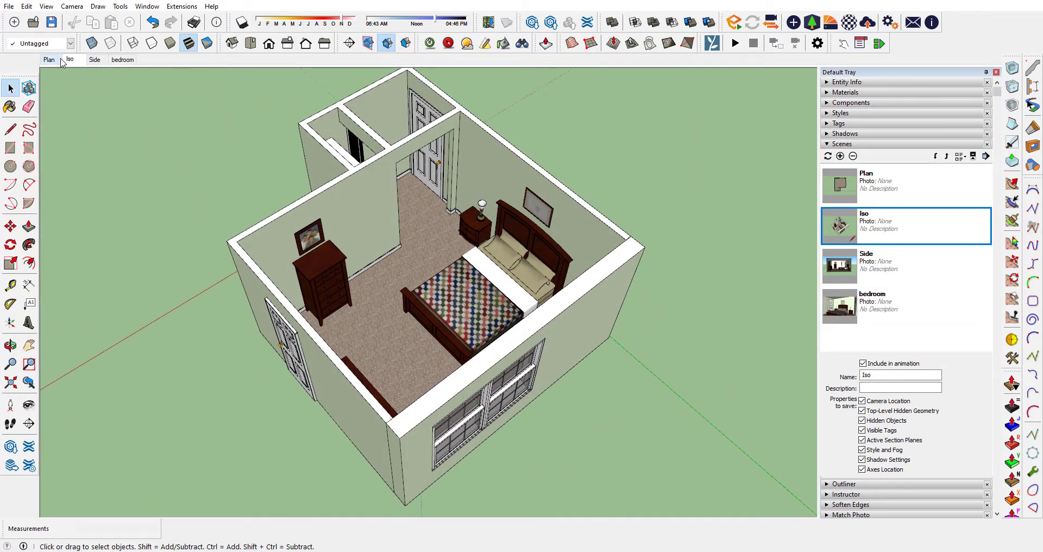
{"action": "left_click", "coordinate": [50, 61]}
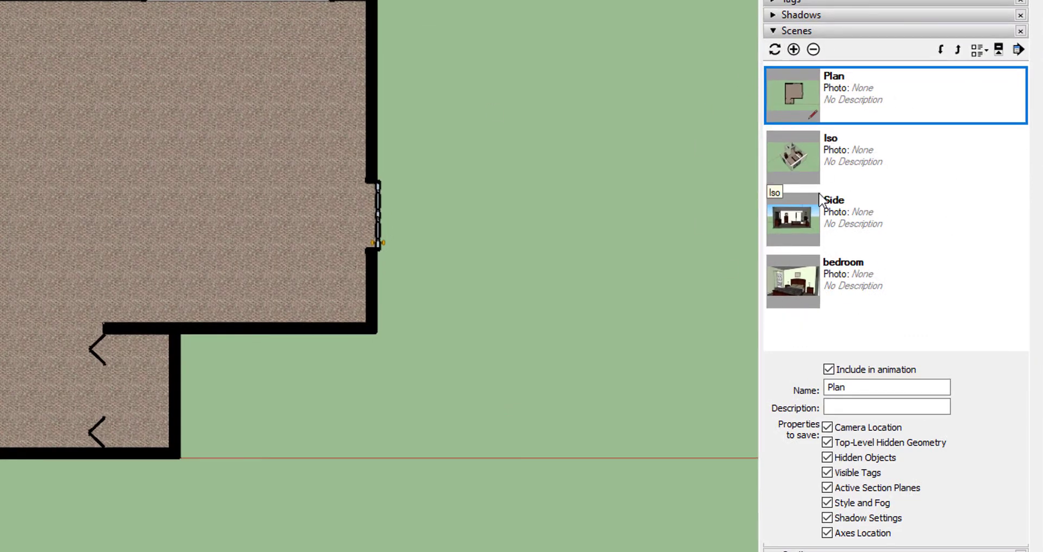
Move the Side scene up one place so it comes directly after Plan in the scene order
{"action": "left_click", "coordinate": [850, 213]}
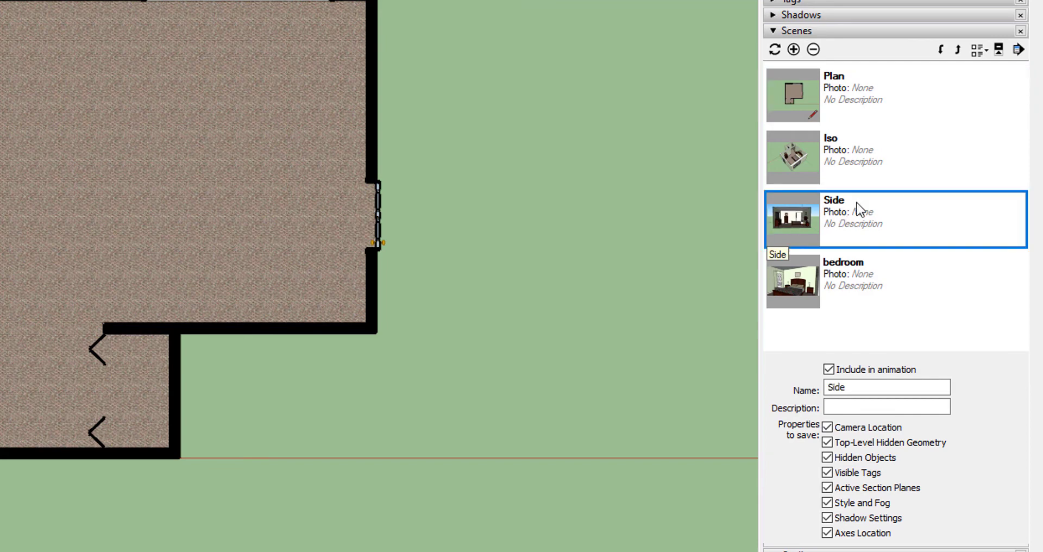
{"action": "left_click", "coordinate": [959, 50]}
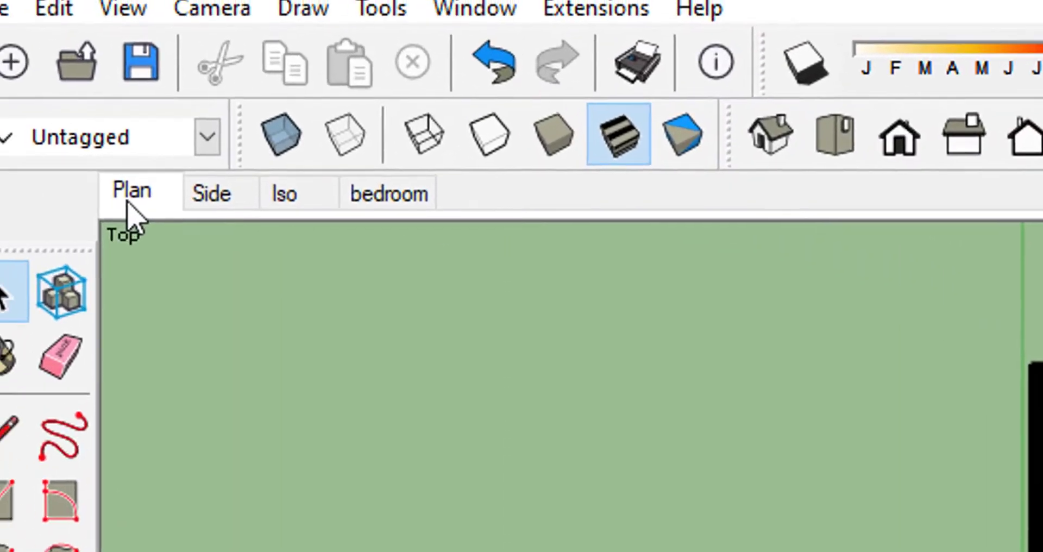
{"action": "right_click", "coordinate": [132, 194]}
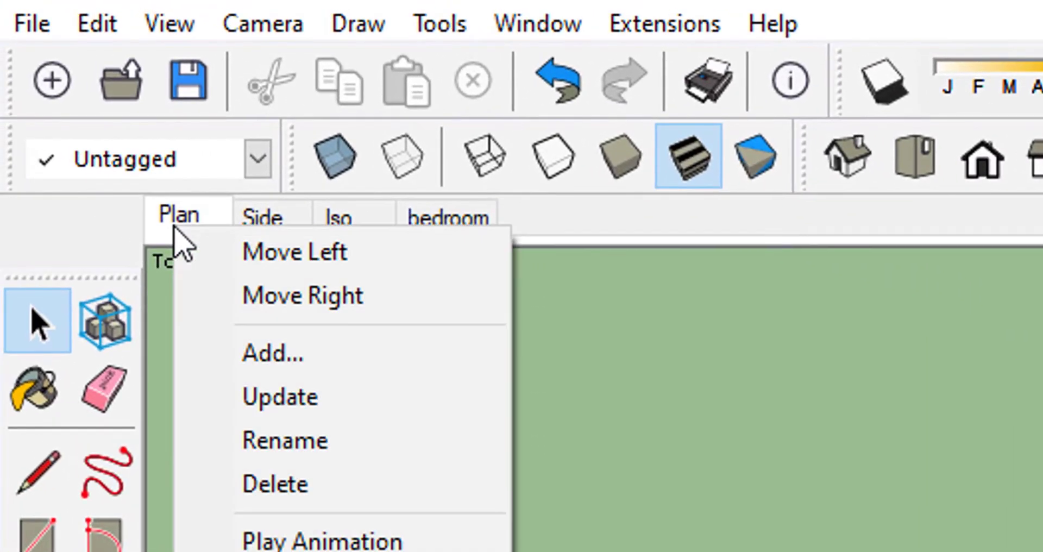
{"action": "left_click", "coordinate": [578, 261]}
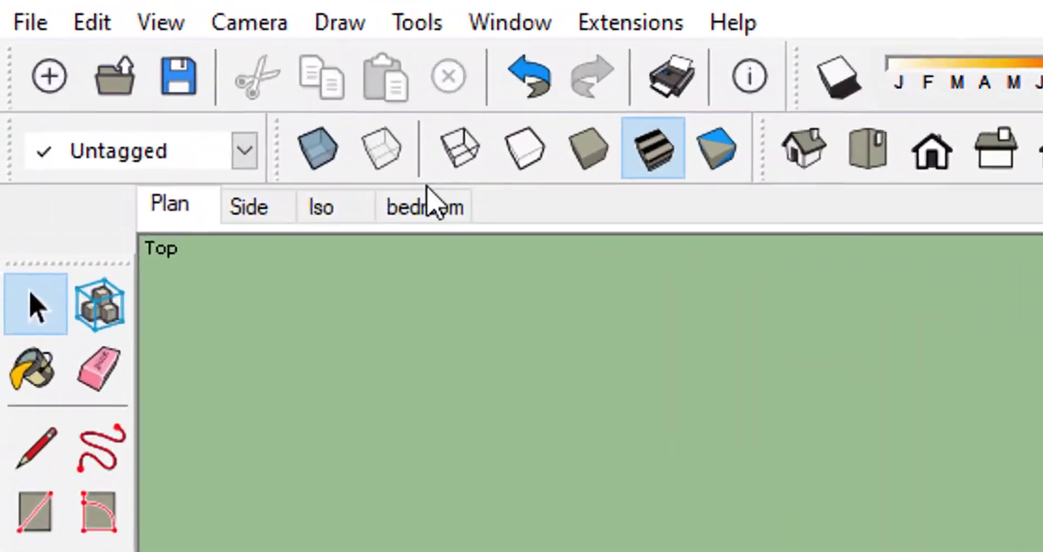
Recall the bedroom scene and move it ahead of Iso in the scene order
{"action": "left_click", "coordinate": [416, 203]}
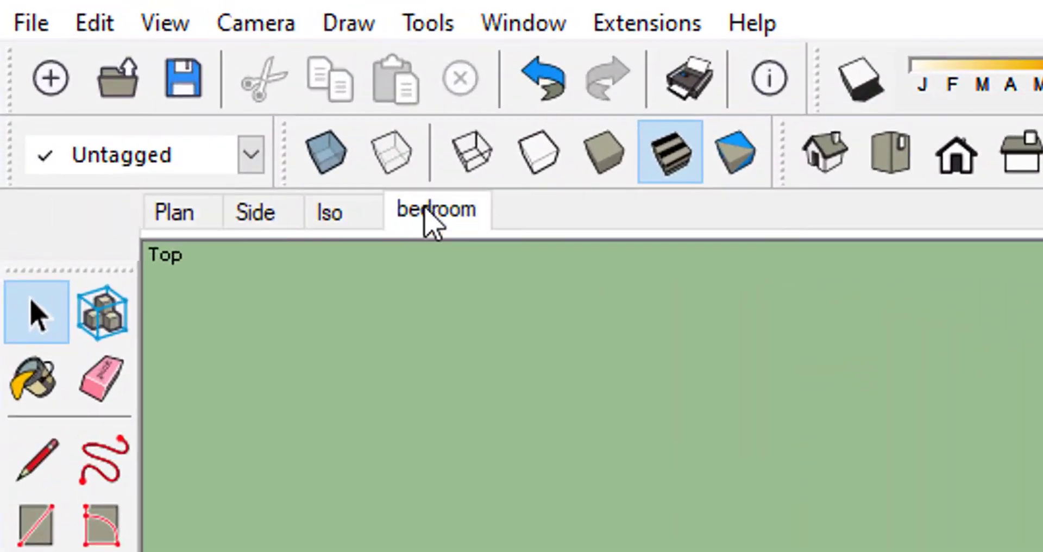
{"action": "right_click", "coordinate": [415, 202]}
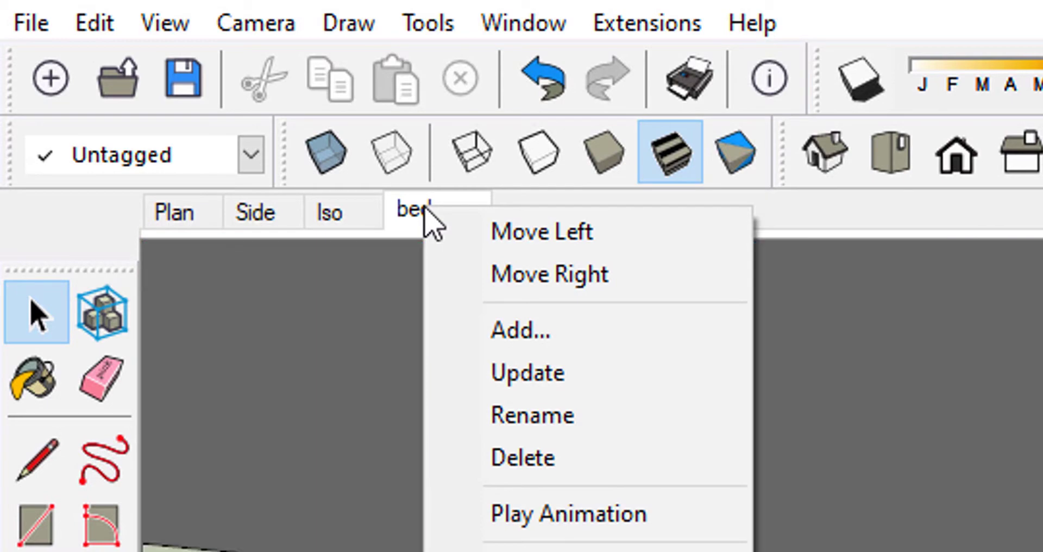
{"action": "left_click", "coordinate": [561, 242]}
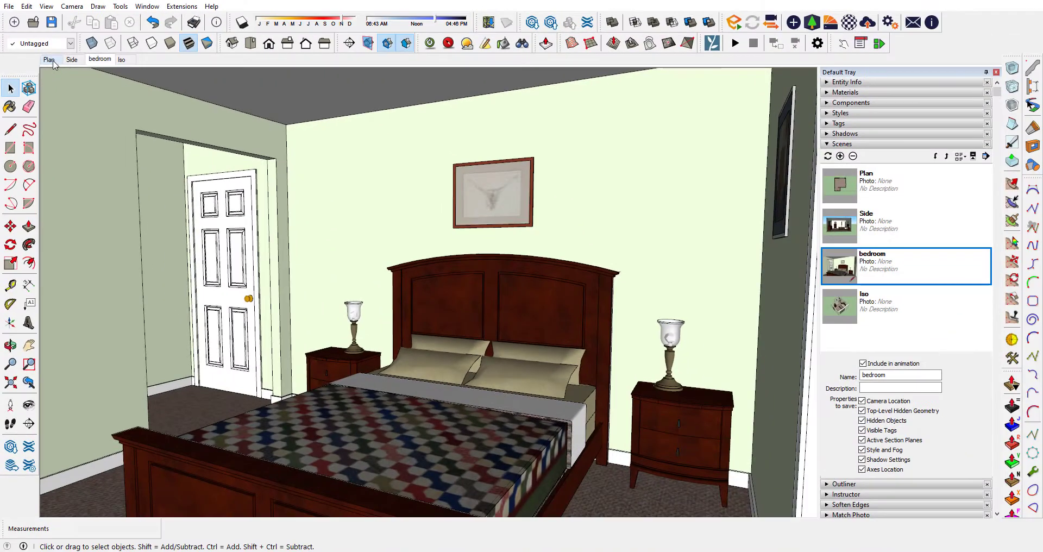
Play the scene animation starting from the Plan scene and stop it after the Iso scene
{"action": "left_click", "coordinate": [185, 214]}
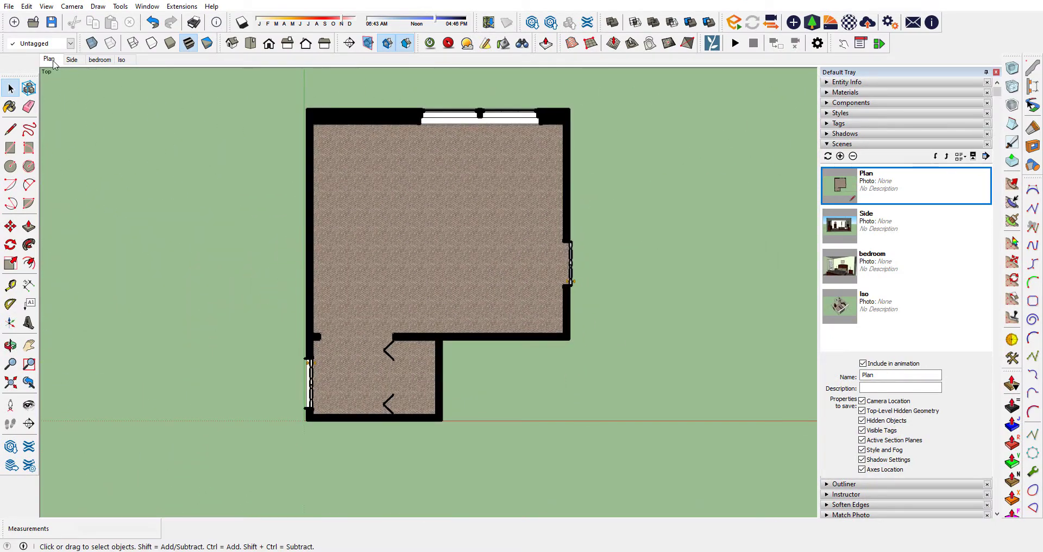
{"action": "left_click", "coordinate": [52, 8]}
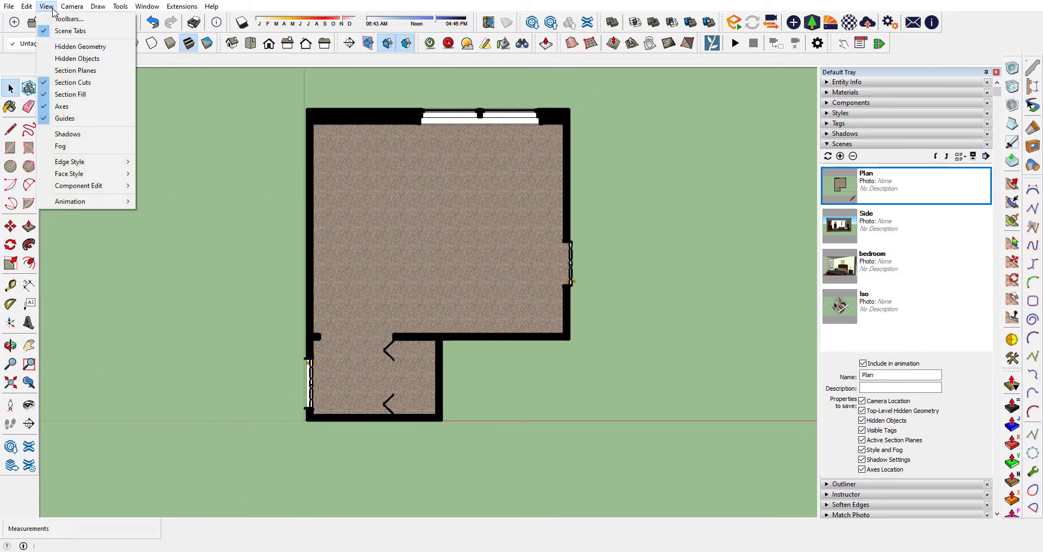
{"action": "mouse_move", "coordinate": [128, 202]}
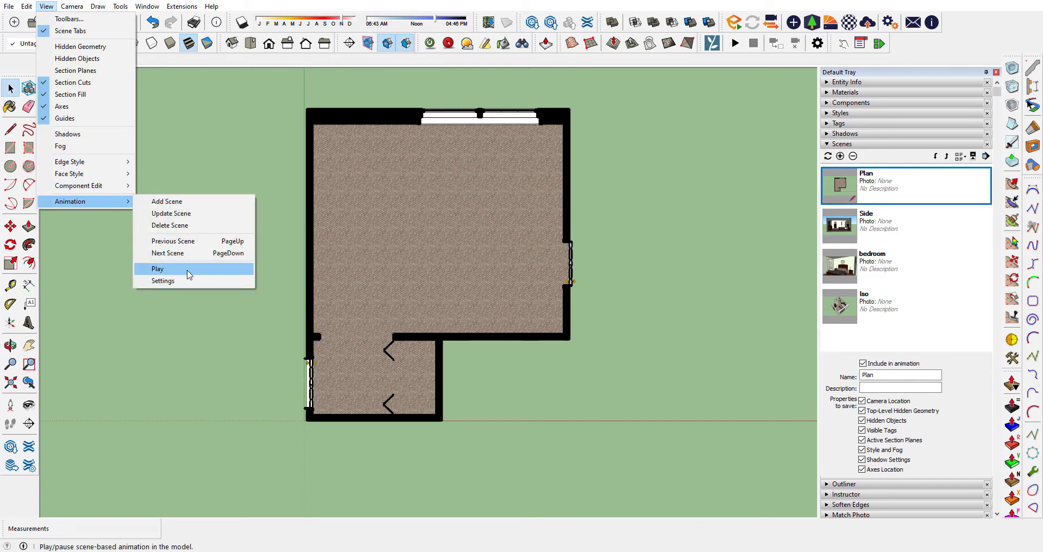
{"action": "left_click", "coordinate": [188, 275]}
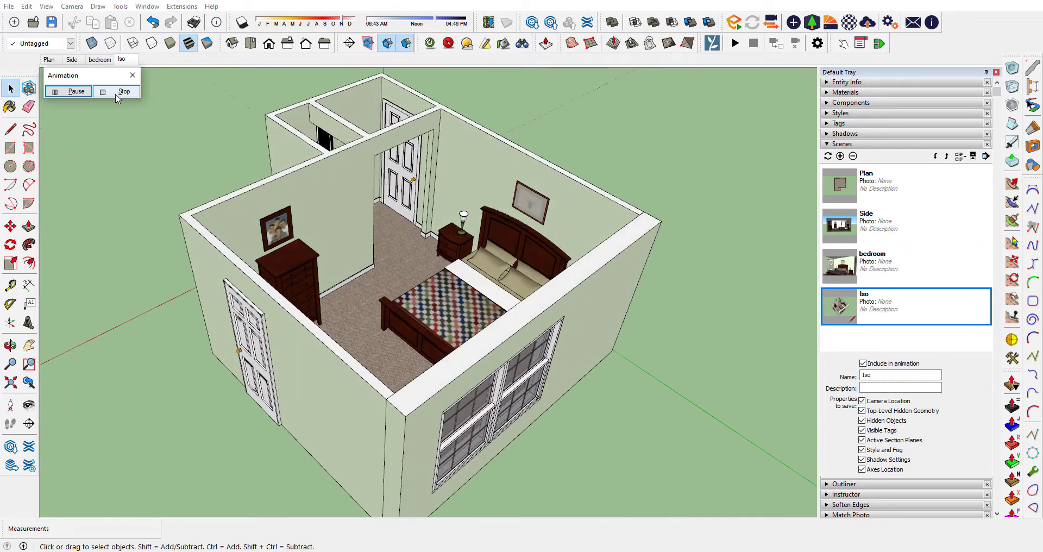
{"action": "left_click", "coordinate": [116, 93]}
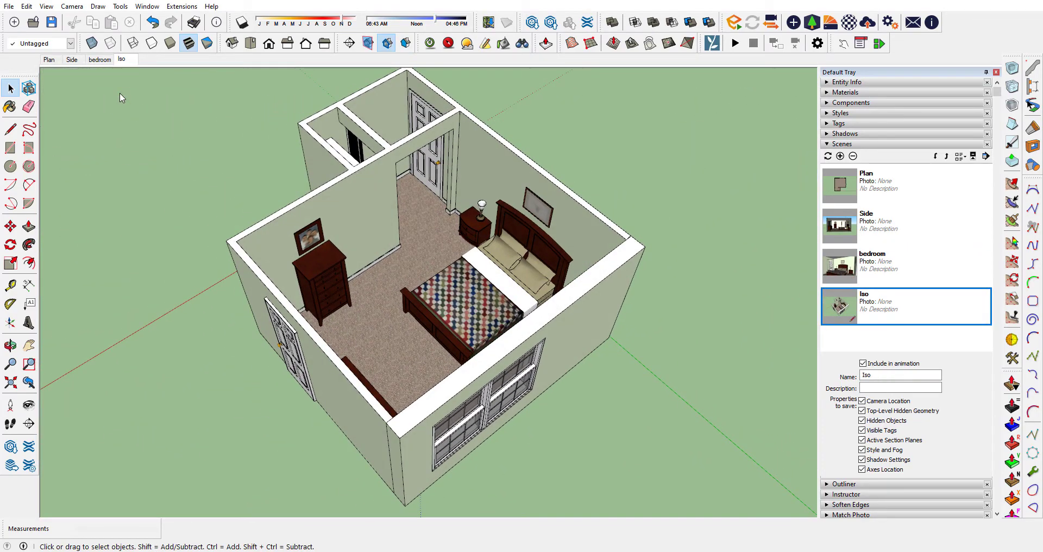
Review the animation's scene transition and scene delay settings from the Plan scene, and save the model
{"action": "left_click", "coordinate": [50, 60]}
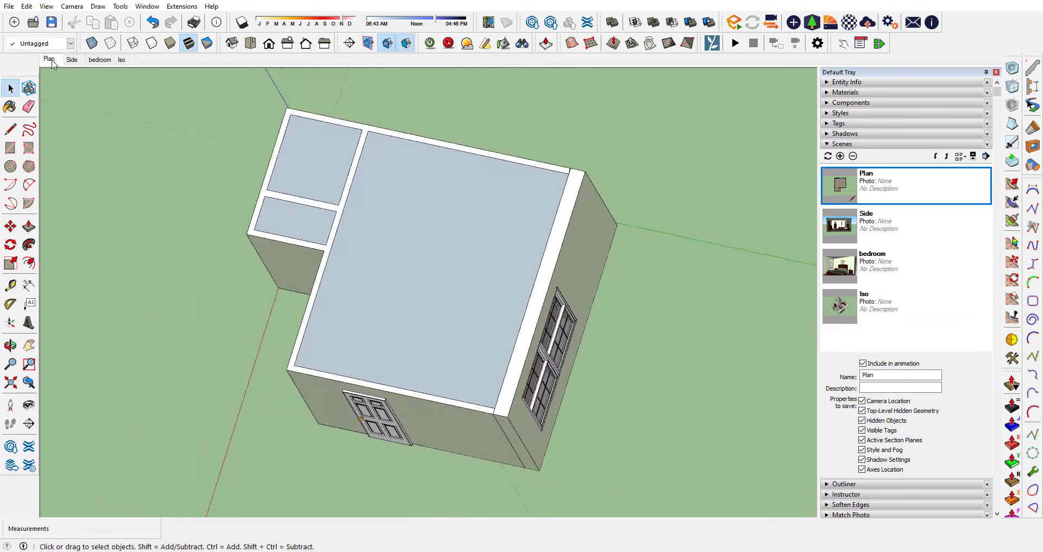
{"action": "left_click", "coordinate": [46, 6]}
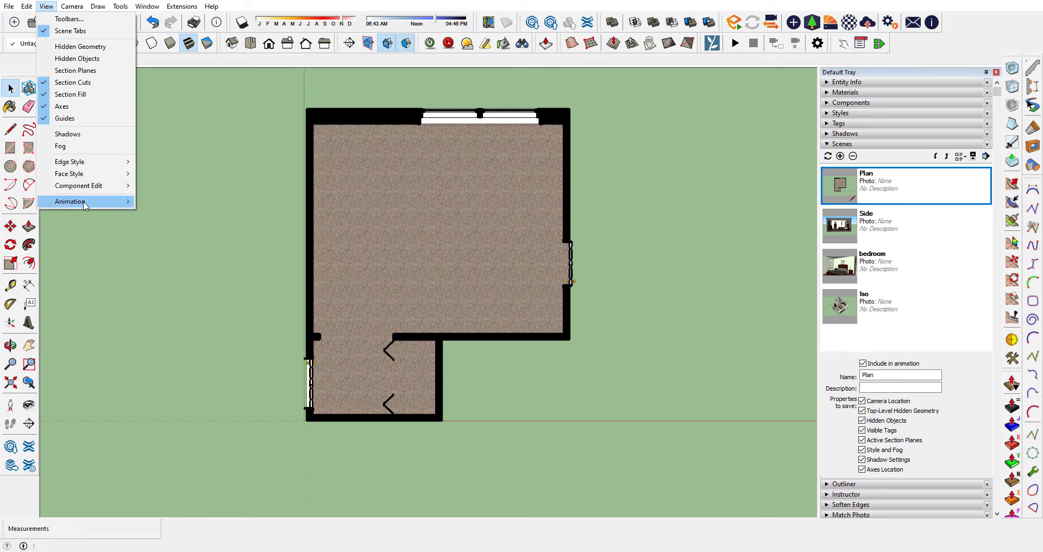
{"action": "mouse_move", "coordinate": [85, 203]}
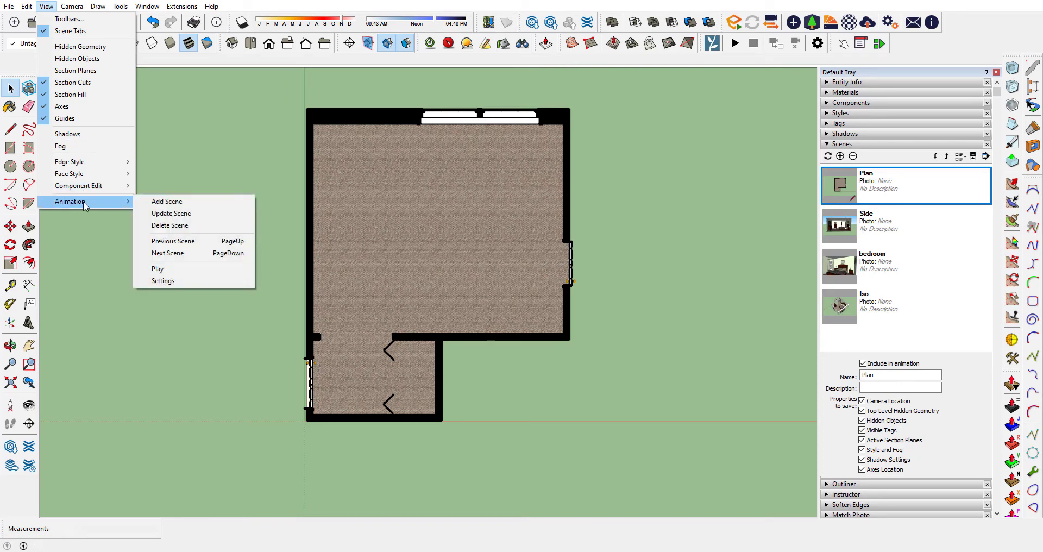
{"action": "left_click", "coordinate": [168, 281]}
{"action": "left_click_drag", "start_coordinate": [343, 181], "coordinate": [133, 138]}
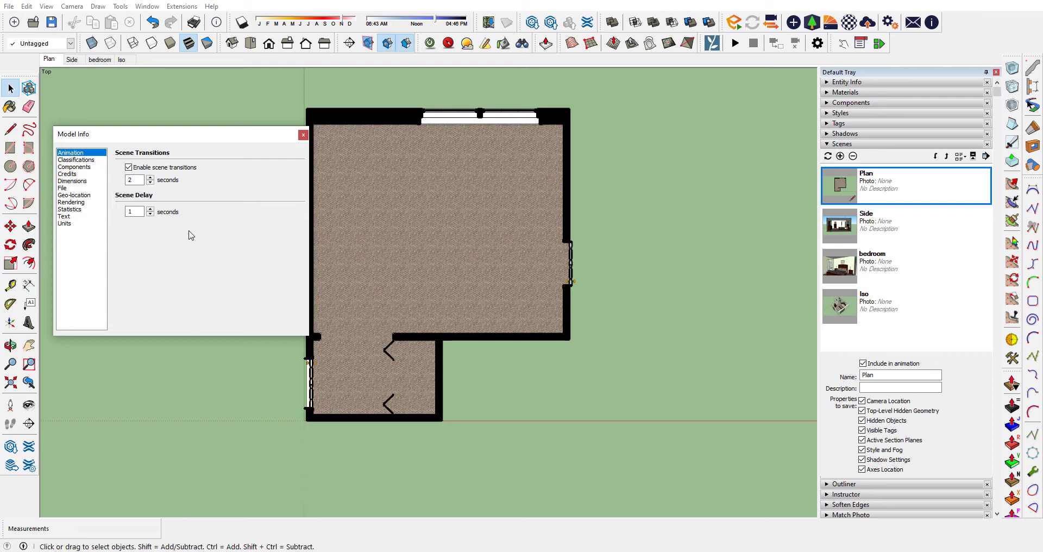
{"action": "left_click", "coordinate": [303, 135]}
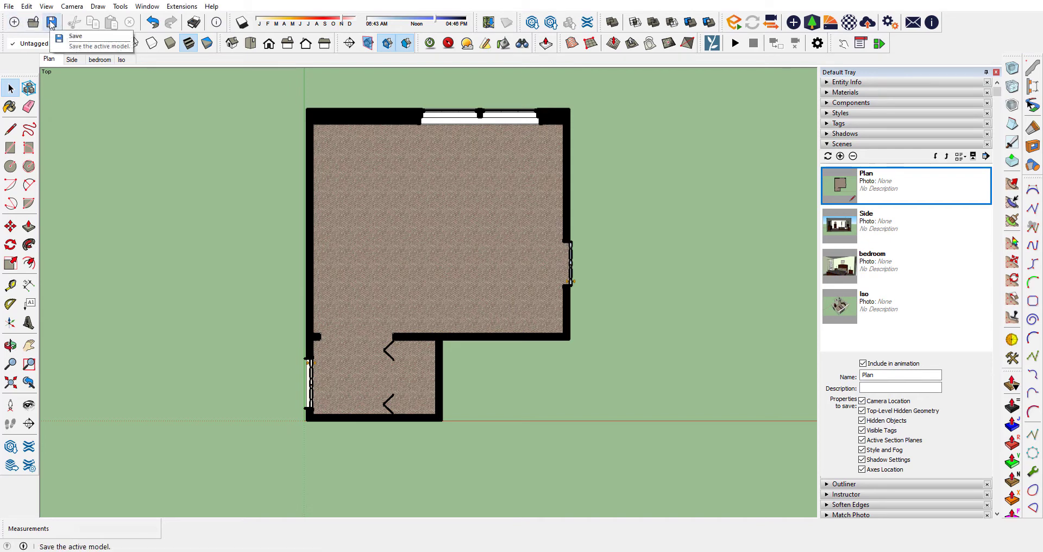
{"action": "left_click", "coordinate": [52, 23]}
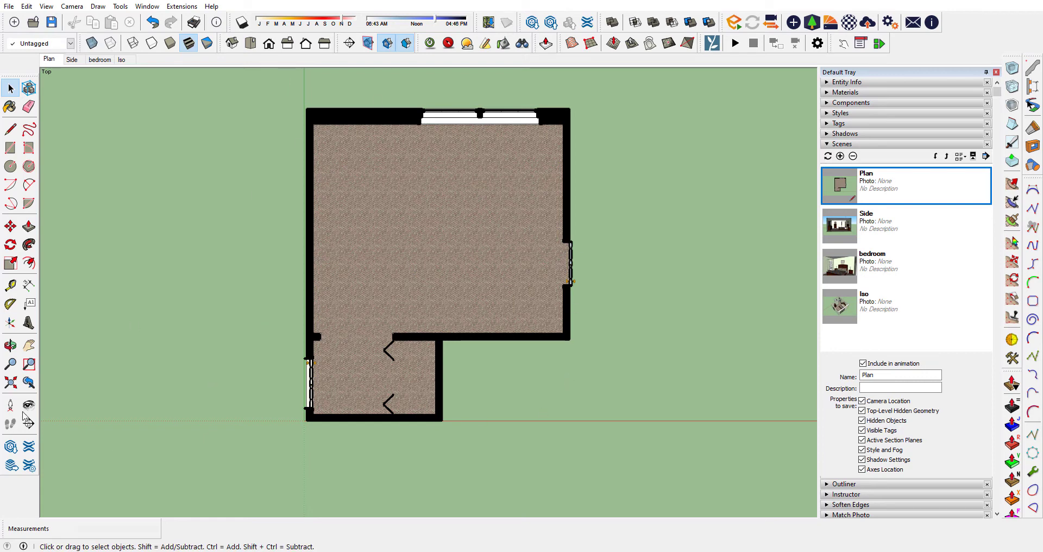
Zoom the Plan view to the model's extents and update the Plan scene with that framing
{"action": "left_click", "coordinate": [11, 383]}
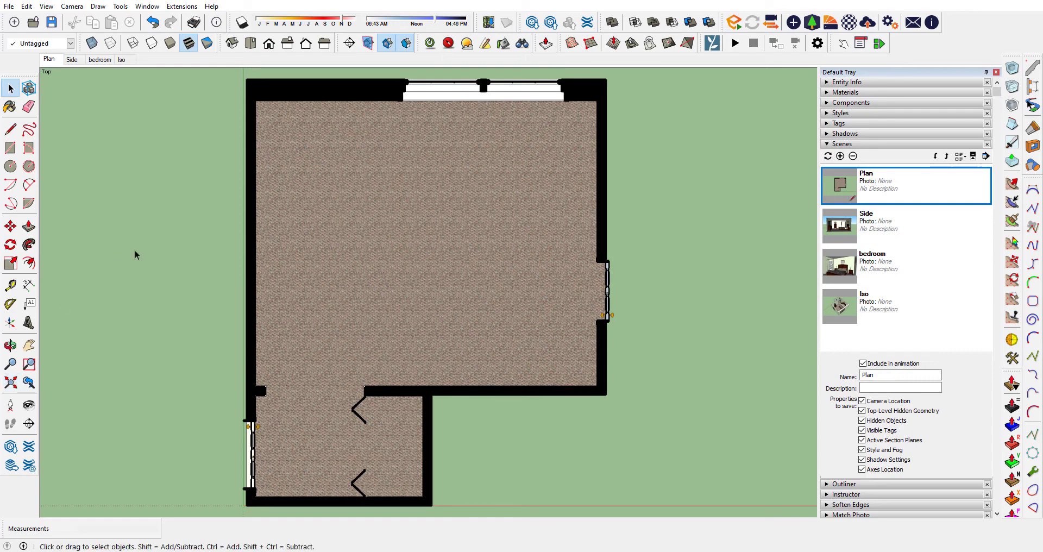
{"action": "left_click", "coordinate": [72, 60]}
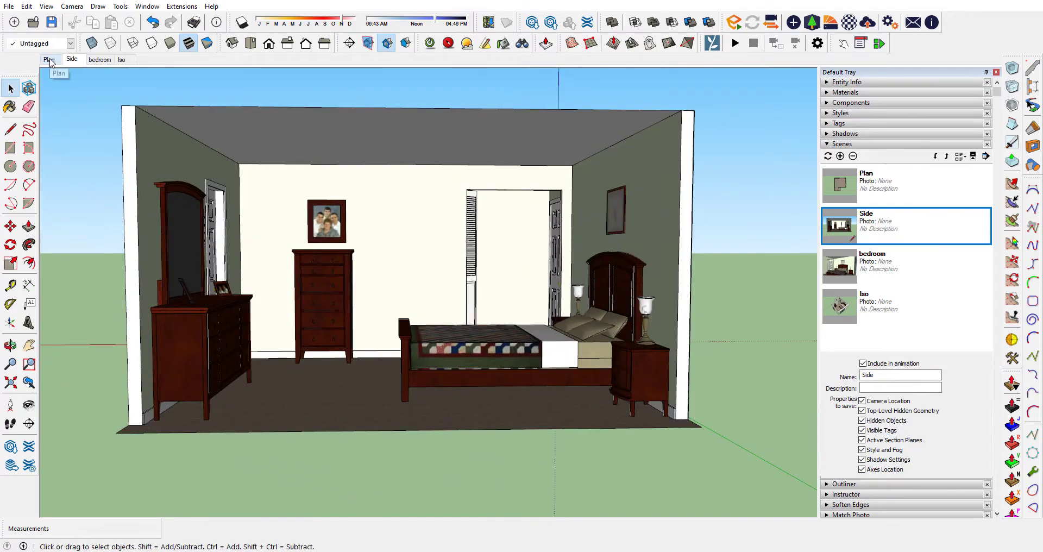
{"action": "left_click", "coordinate": [48, 61]}
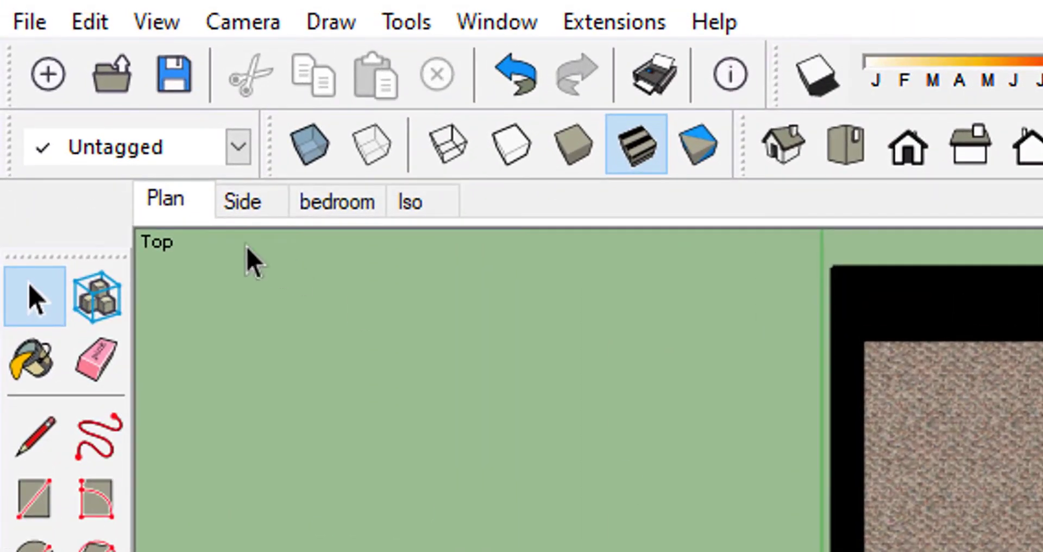
{"action": "right_click", "coordinate": [185, 208]}
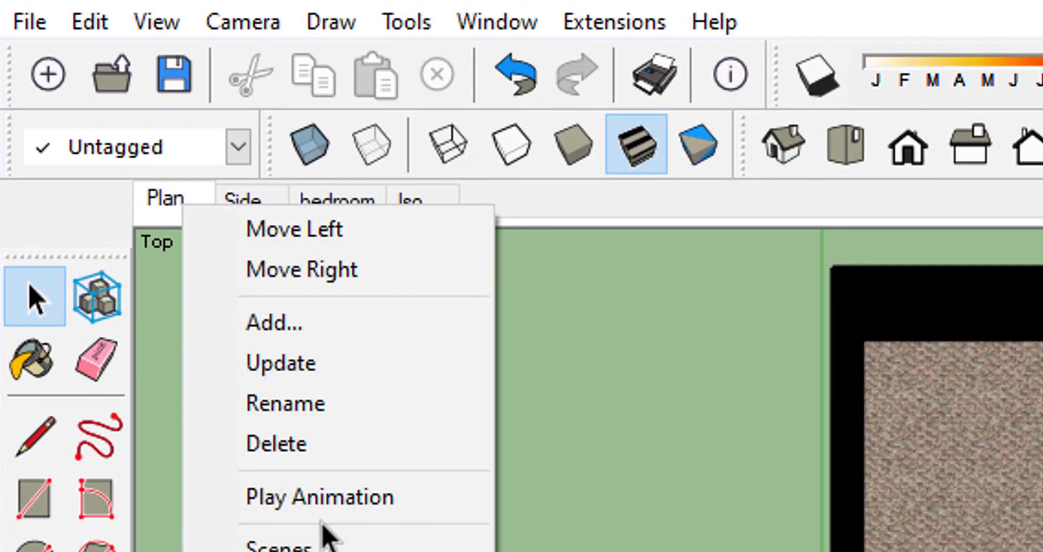
{"action": "left_click", "coordinate": [341, 373]}
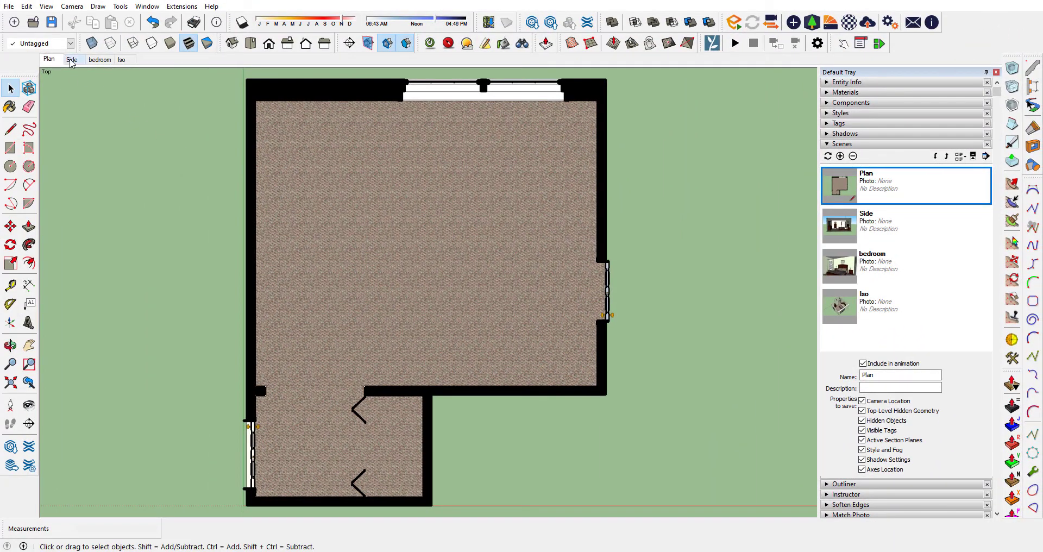
Zoom the Side view to the model's extents and update the Side scene with all its properties selected
{"action": "left_click", "coordinate": [71, 60]}
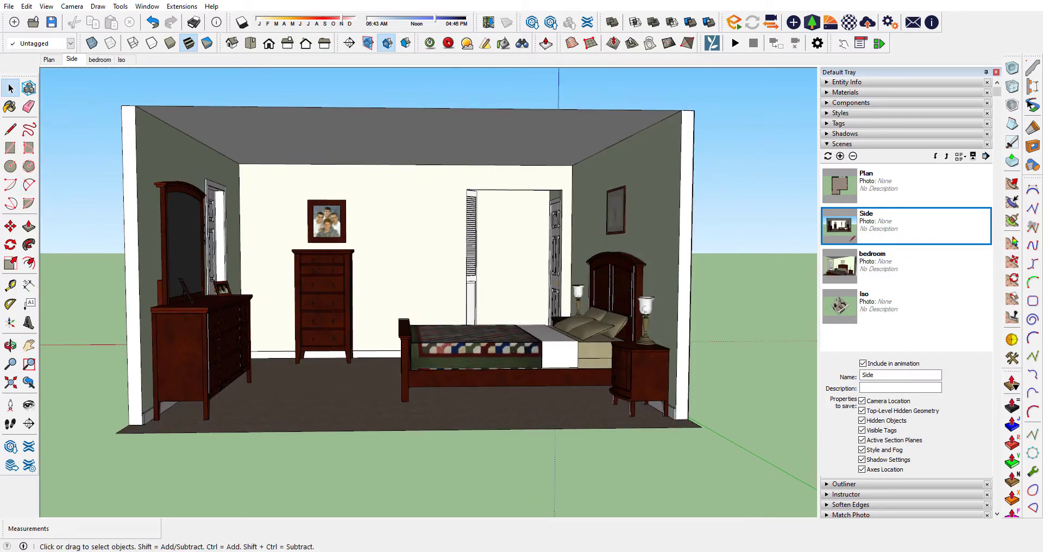
{"action": "scroll", "coordinate": [140, 276], "scroll_direction": "up", "scroll_amount": 2}
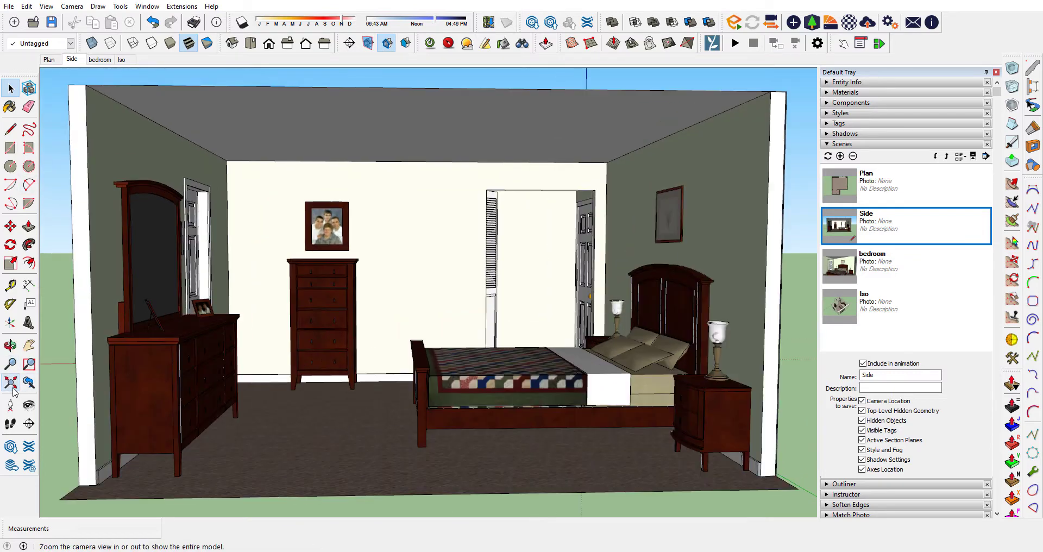
{"action": "right_click", "coordinate": [74, 64]}
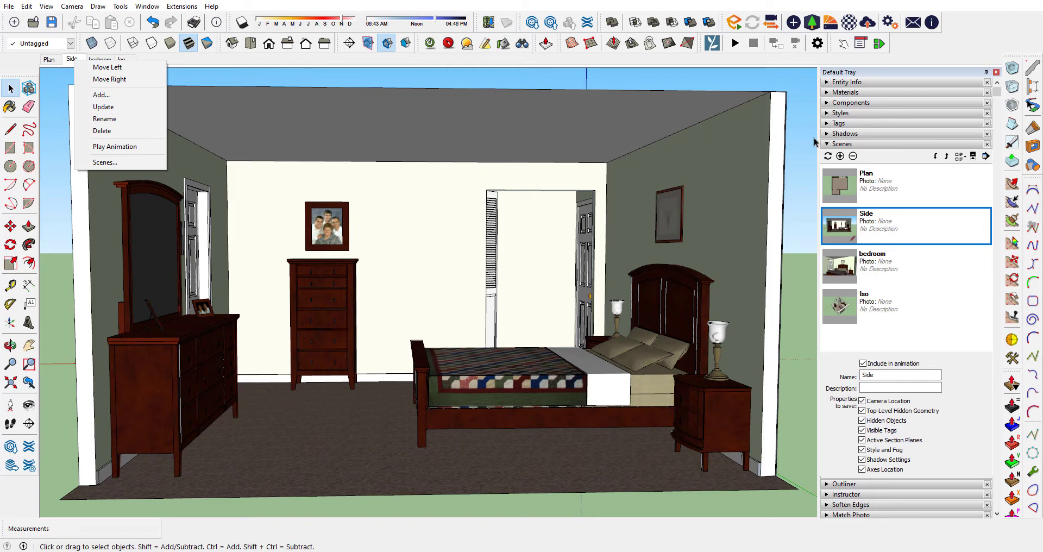
{"action": "left_click", "coordinate": [828, 155]}
{"action": "left_click", "coordinate": [828, 156]}
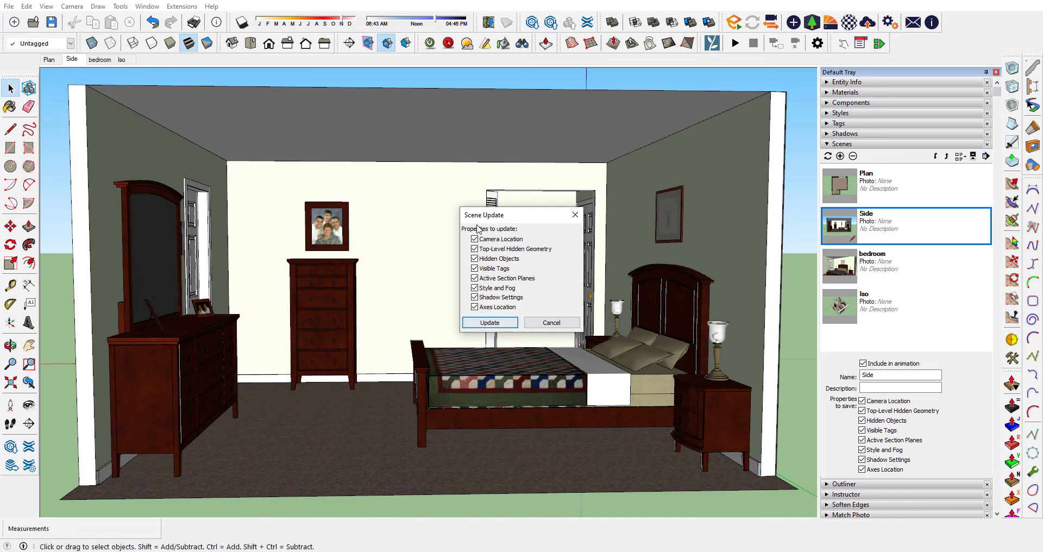
{"action": "left_click", "coordinate": [490, 323]}
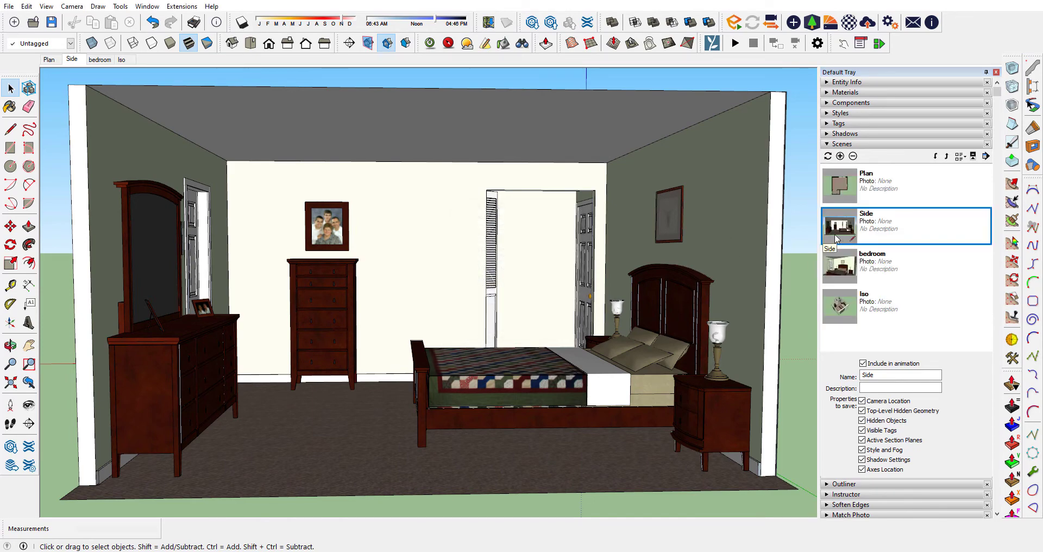
Try zooming the bedroom scene to the model's extents, and restore its saved view
{"action": "left_click", "coordinate": [112, 60]}
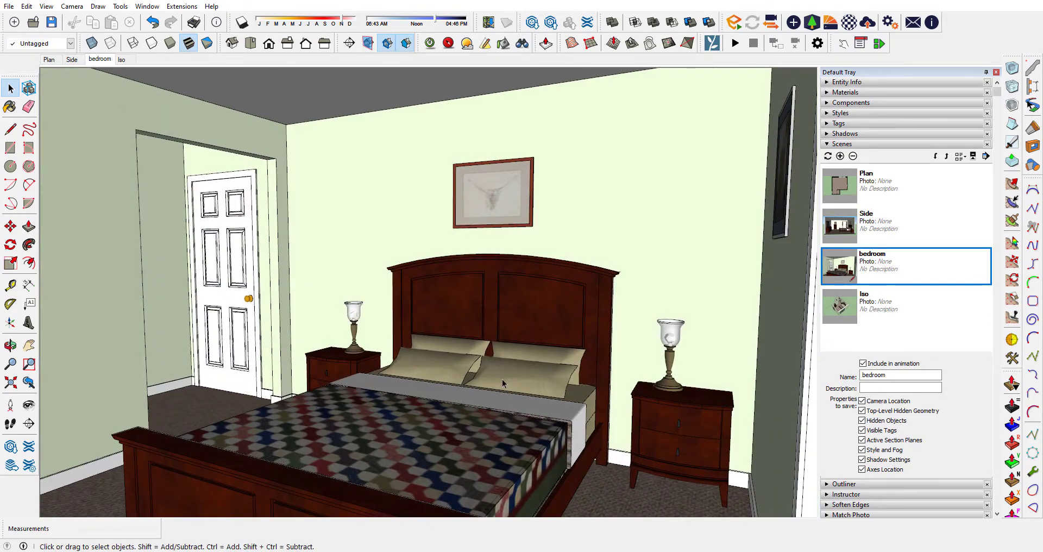
{"action": "left_click", "coordinate": [10, 382]}
{"action": "left_click", "coordinate": [100, 59]}
Zoom the Iso view to the model's extents and update the Iso scene with that framing
{"action": "left_click", "coordinate": [122, 60]}
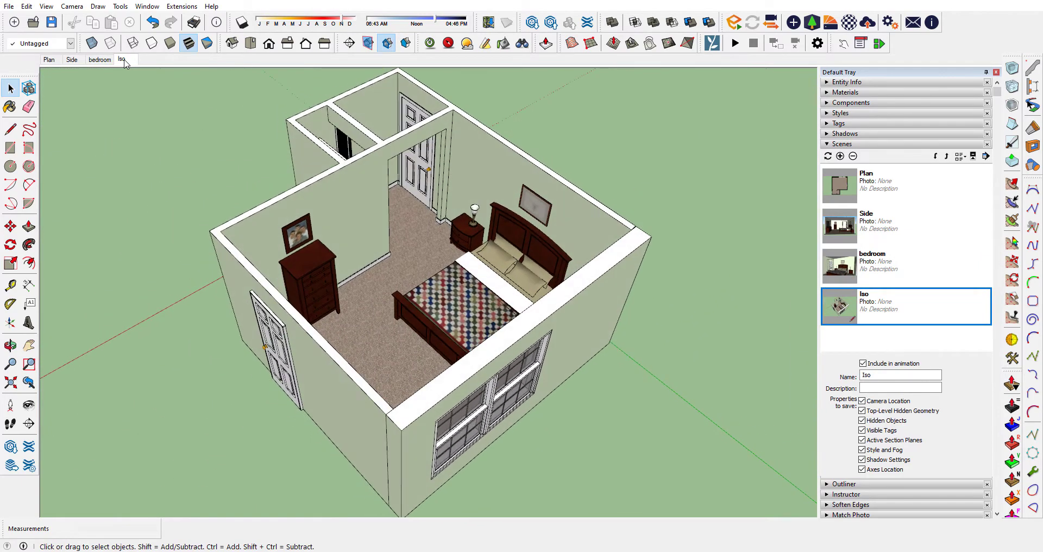
{"action": "left_click", "coordinate": [15, 390]}
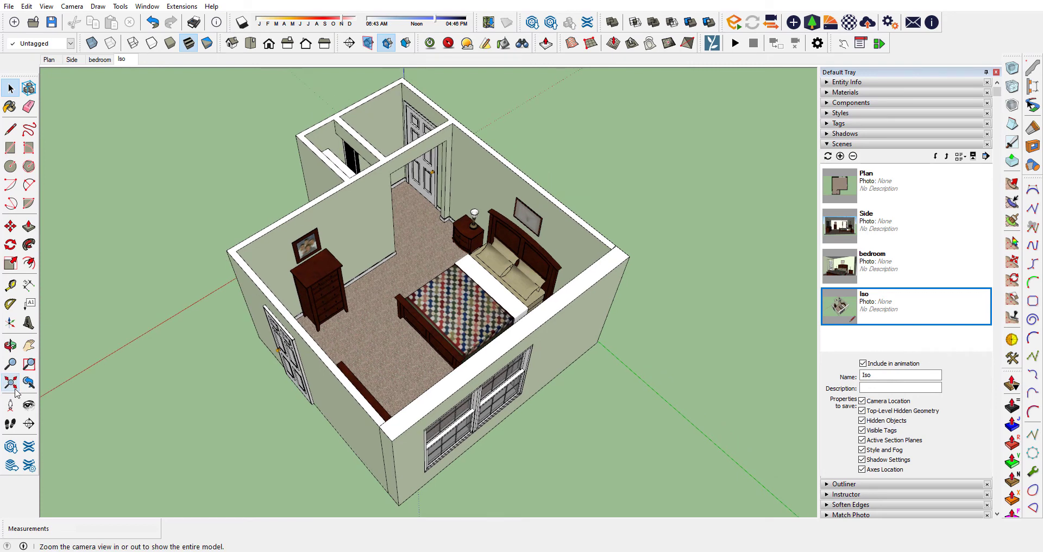
{"action": "right_click", "coordinate": [125, 60]}
{"action": "left_click", "coordinate": [156, 106]}
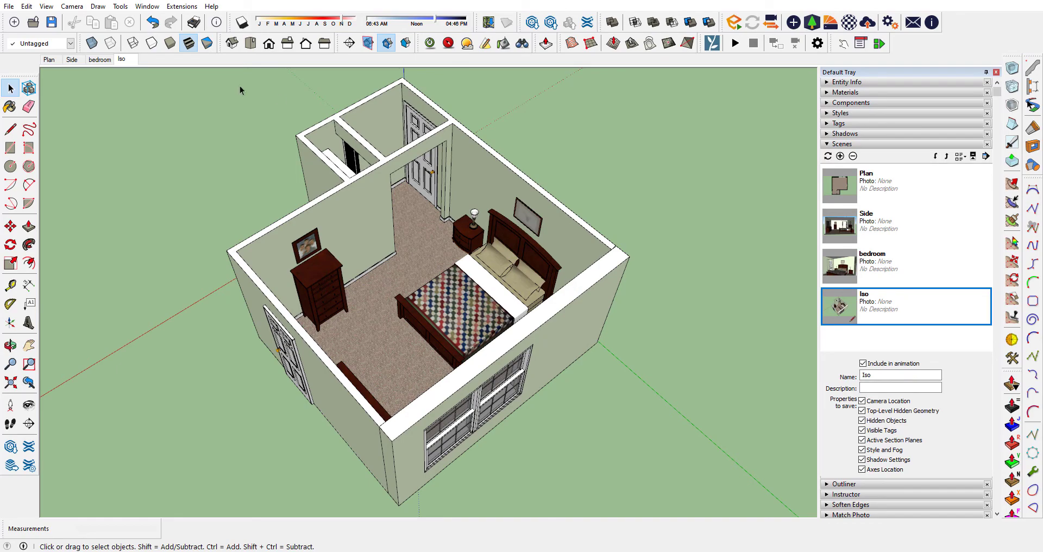
Return to the Plan scene and start an animation export of the scenes
{"action": "left_click", "coordinate": [49, 60]}
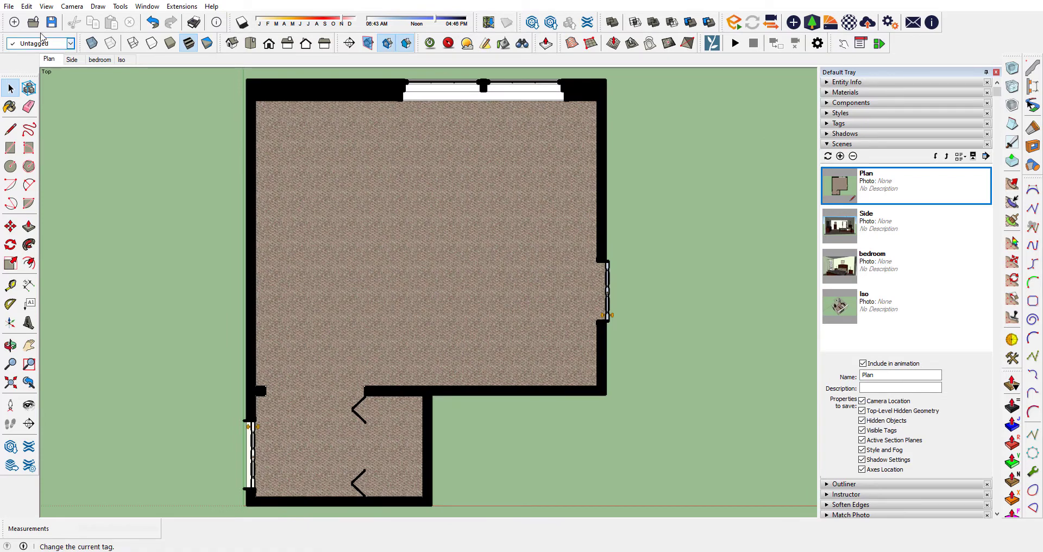
{"action": "left_click", "coordinate": [9, 6]}
{"action": "mouse_move", "coordinate": [44, 216]}
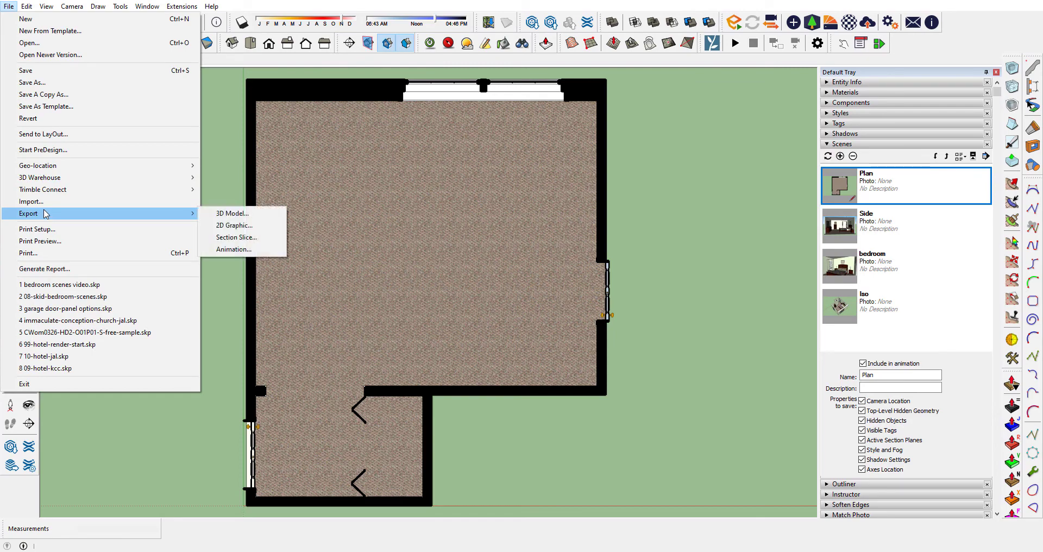
{"action": "left_click", "coordinate": [232, 249]}
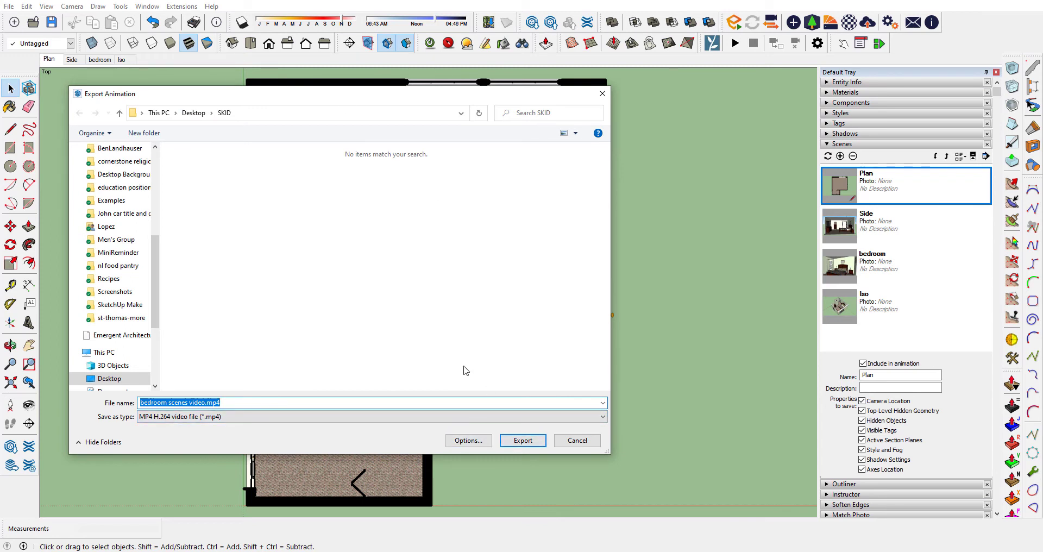
Keep 1080p Full HD at 24 frames/second, enable looping to the starting scene, and export the animation as bedroom scenes video.mp4
{"action": "left_click", "coordinate": [477, 441]}
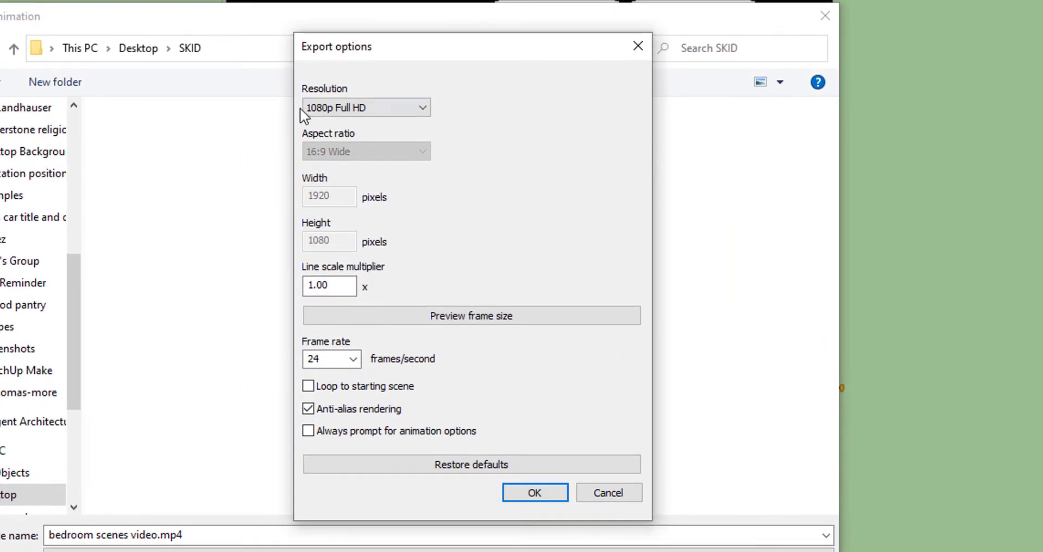
{"action": "left_click", "coordinate": [424, 108]}
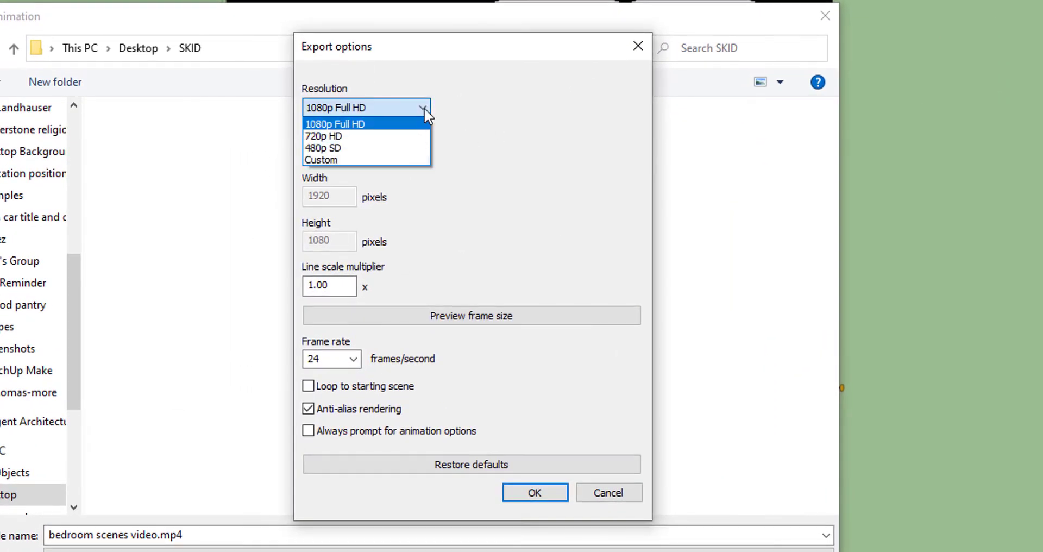
{"action": "left_click", "coordinate": [423, 108]}
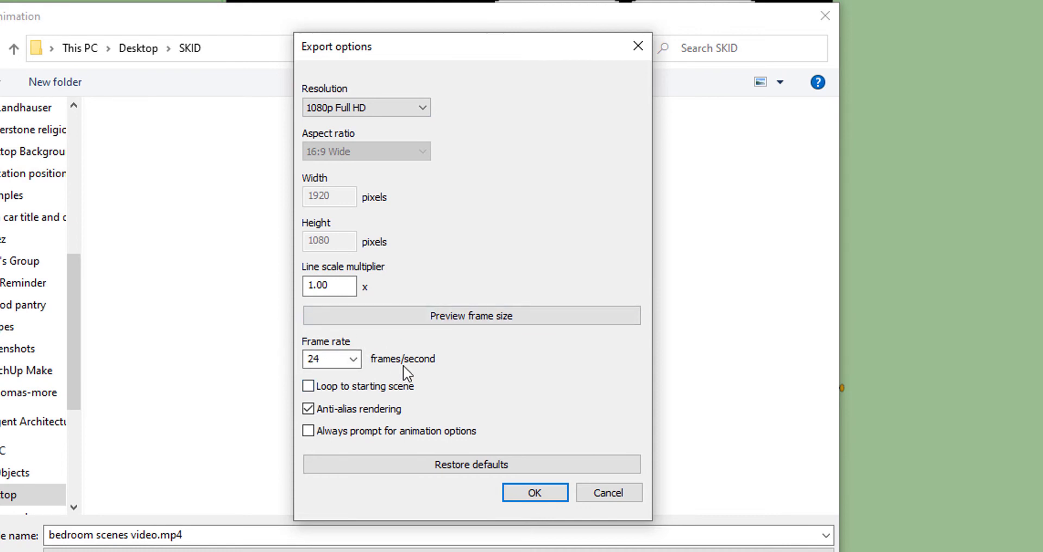
{"action": "left_click", "coordinate": [308, 386]}
{"action": "left_click", "coordinate": [543, 496]}
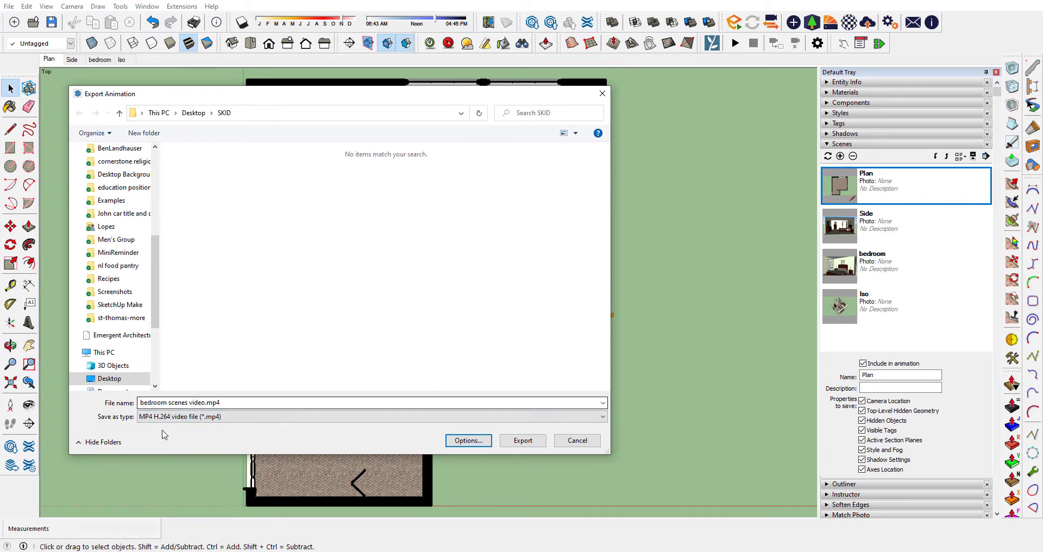
{"action": "left_click", "coordinate": [523, 440]}
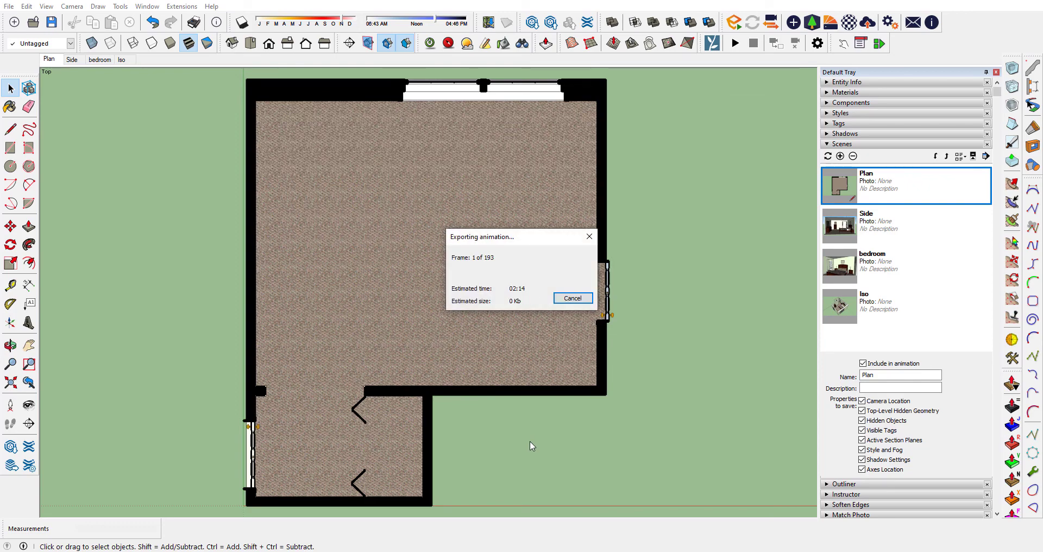